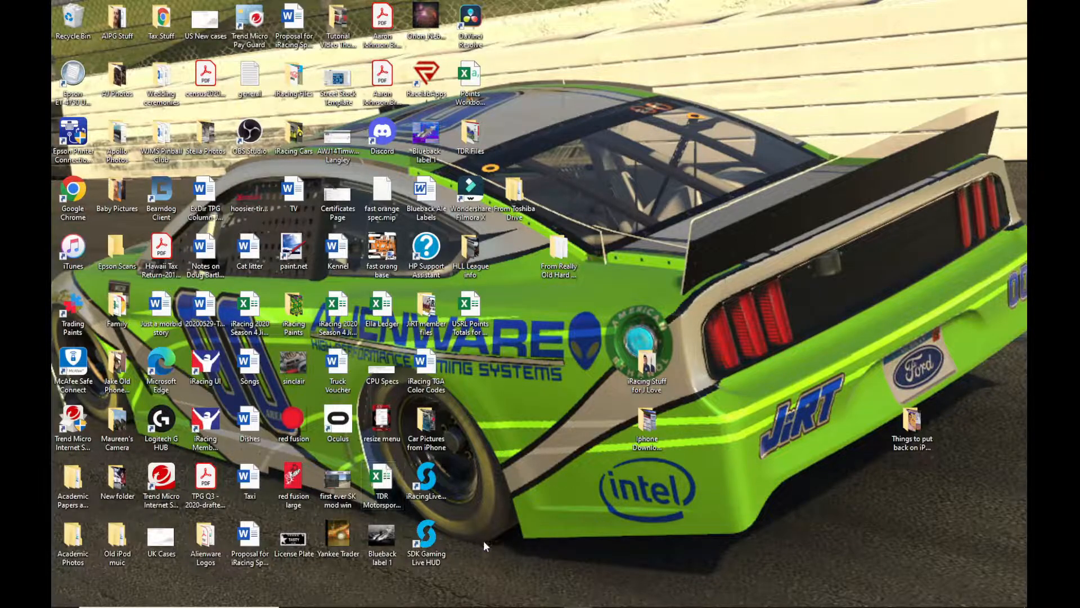
Step: Show the taskbar previews of the three open paint.net documents, including Alienware Project
{"action": "mouse_move", "coordinate": [601, 605]}
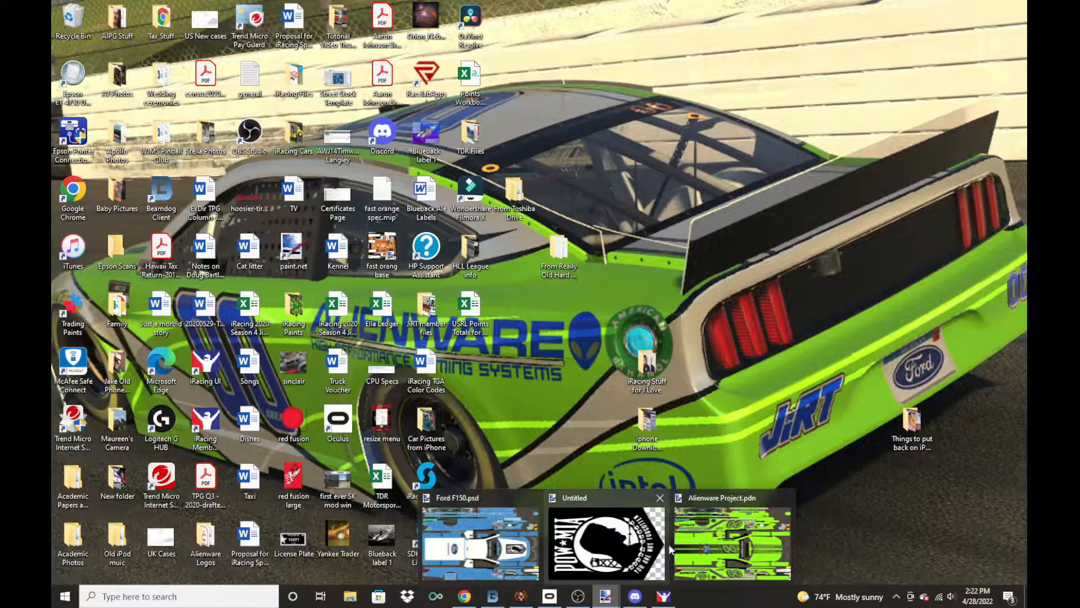
Step: Switch to the Alienware Project document and hide its Base layer in the Layers panel
{"action": "left_click", "coordinate": [711, 495]}
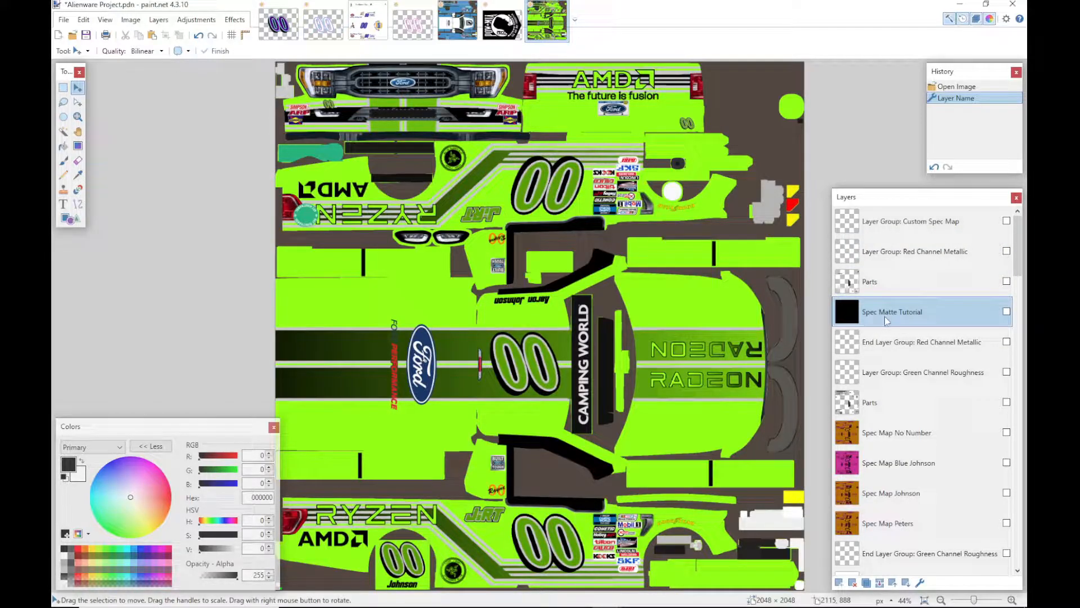
{"action": "left_click_drag", "start_coordinate": [1018, 243], "coordinate": [1028, 546]}
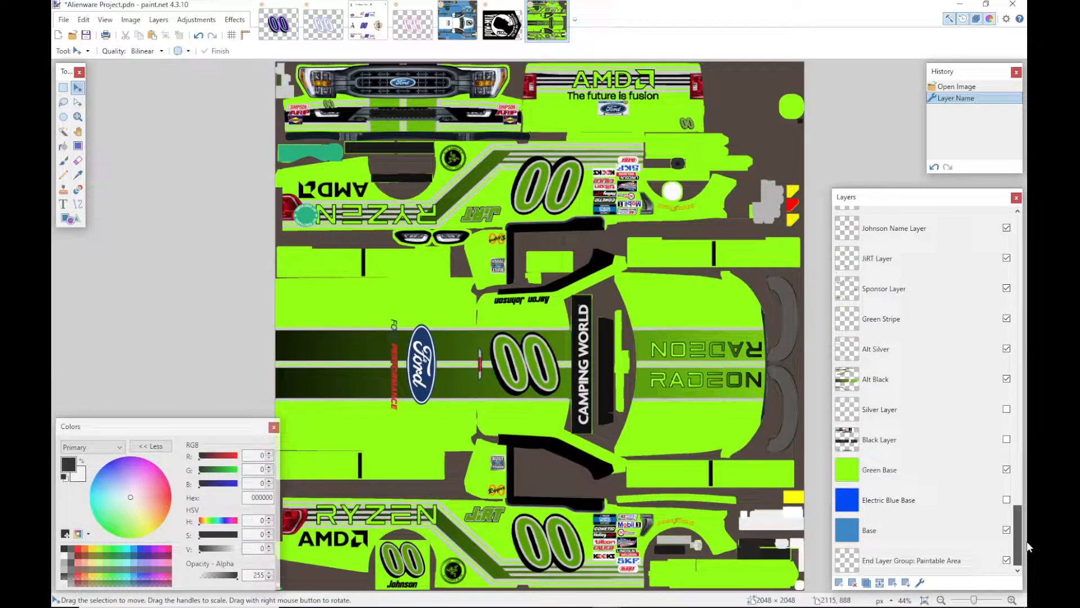
{"action": "left_click_drag", "start_coordinate": [1018, 534], "coordinate": [1017, 211]}
{"action": "left_click", "coordinate": [939, 221]}
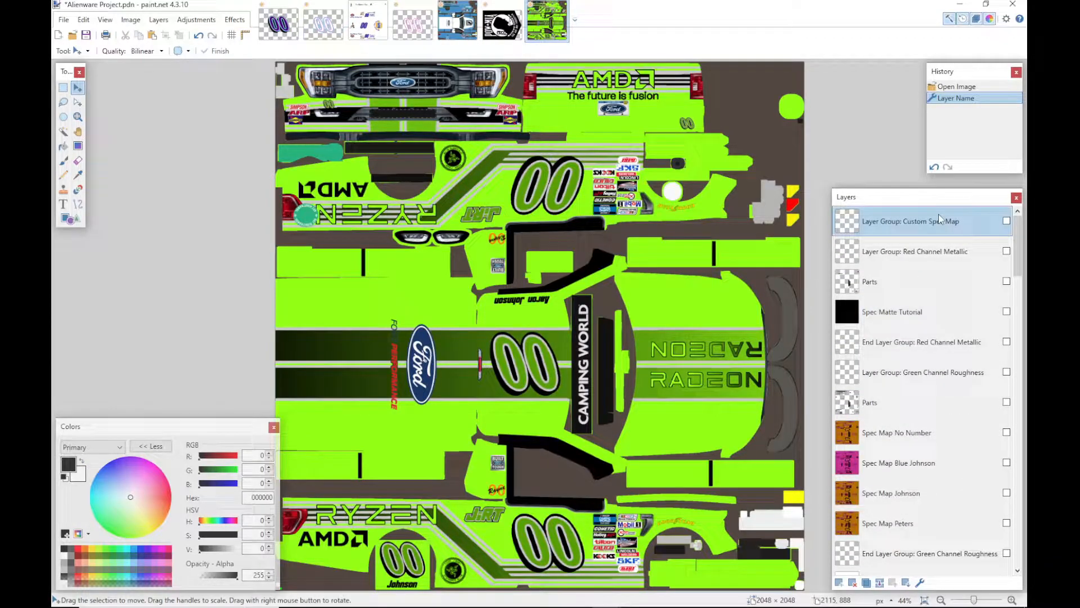
{"action": "left_click_drag", "start_coordinate": [1018, 236], "coordinate": [1020, 570]}
{"action": "left_click", "coordinate": [912, 569]}
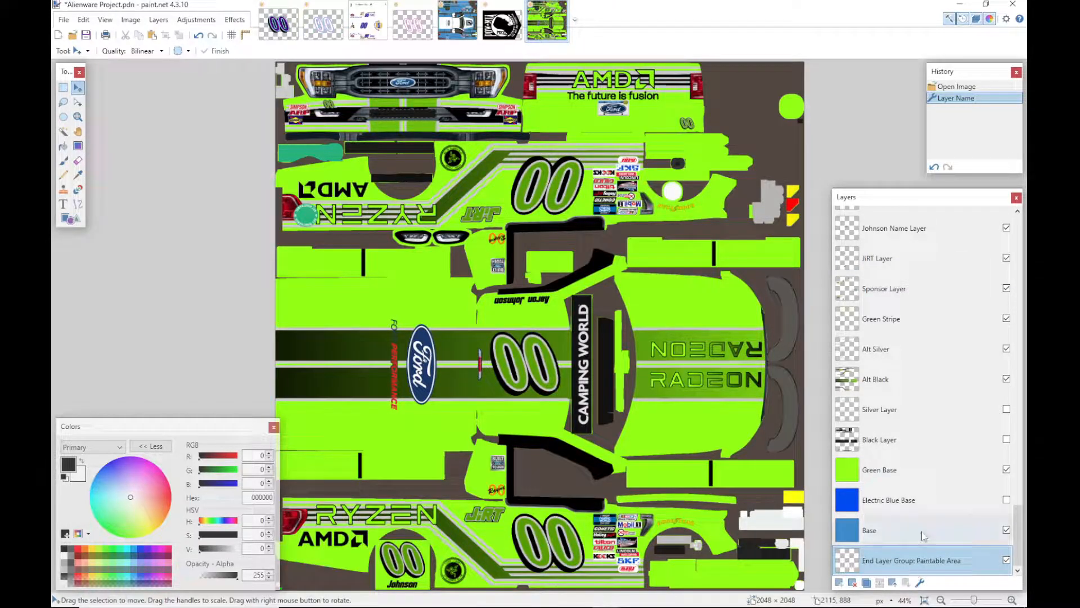
{"action": "left_click", "coordinate": [1006, 530]}
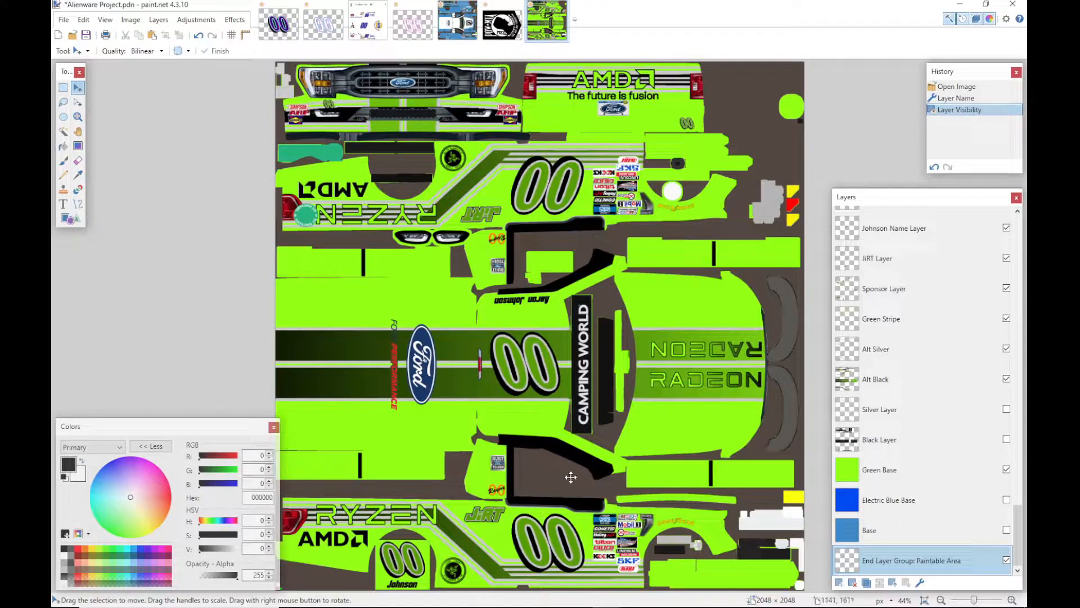
{"action": "left_click", "coordinate": [1006, 470]}
{"action": "left_click", "coordinate": [1006, 529]}
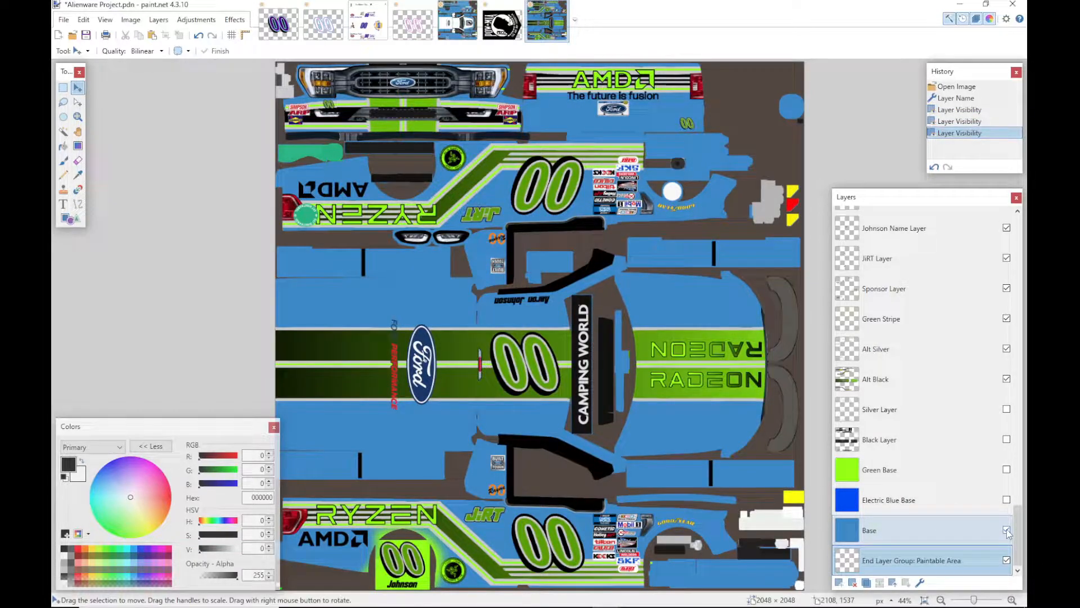
{"action": "left_click", "coordinate": [1007, 530]}
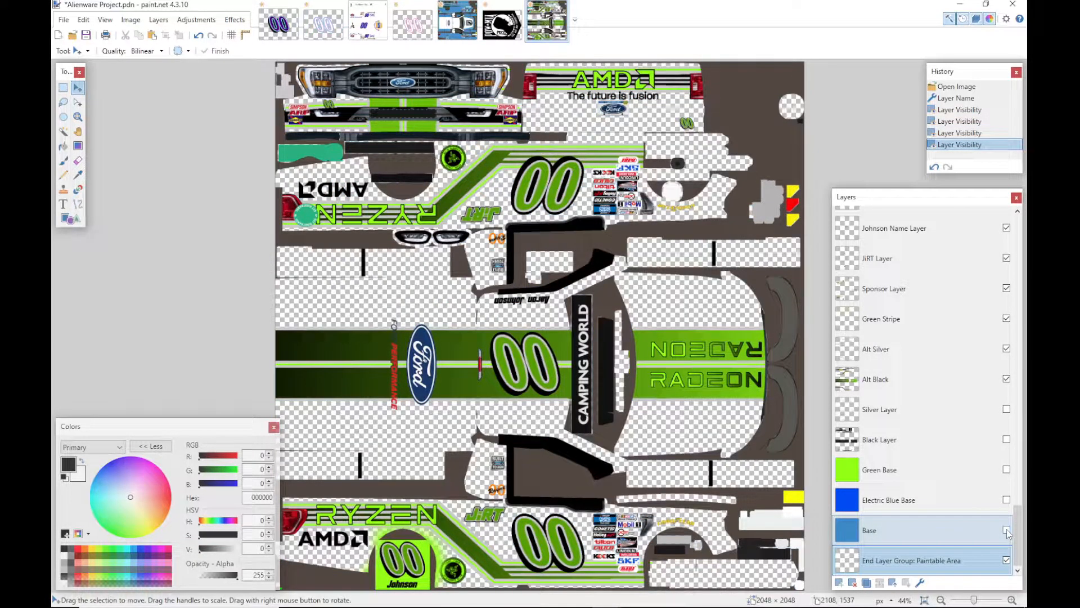
{"action": "left_click", "coordinate": [1006, 500]}
{"action": "left_click", "coordinate": [1007, 500]}
{"action": "left_click", "coordinate": [1006, 500]}
{"action": "left_click", "coordinate": [1006, 470]}
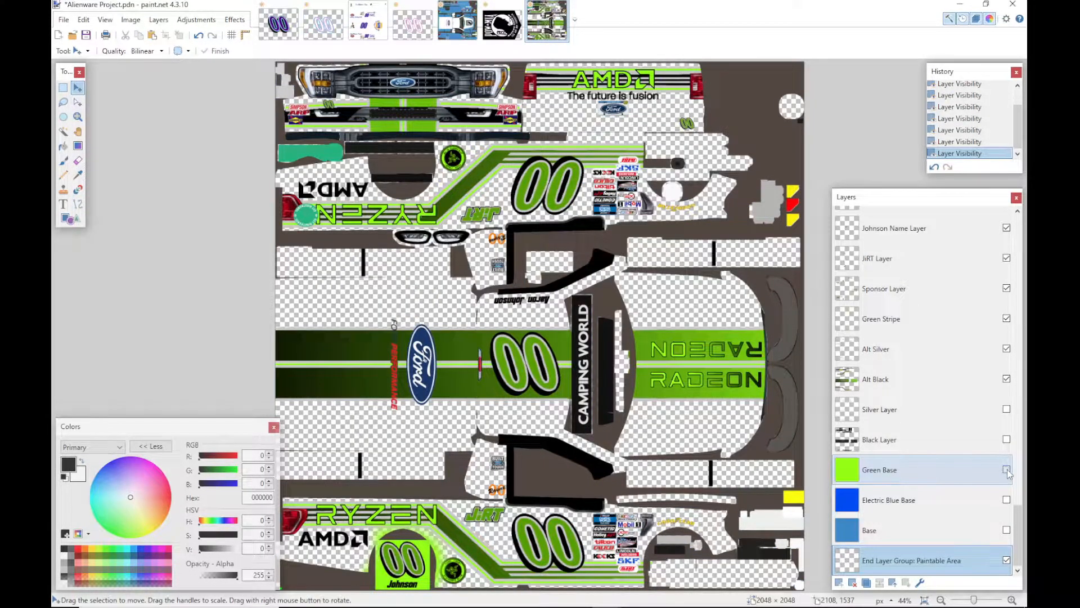
{"action": "left_click", "coordinate": [1006, 471]}
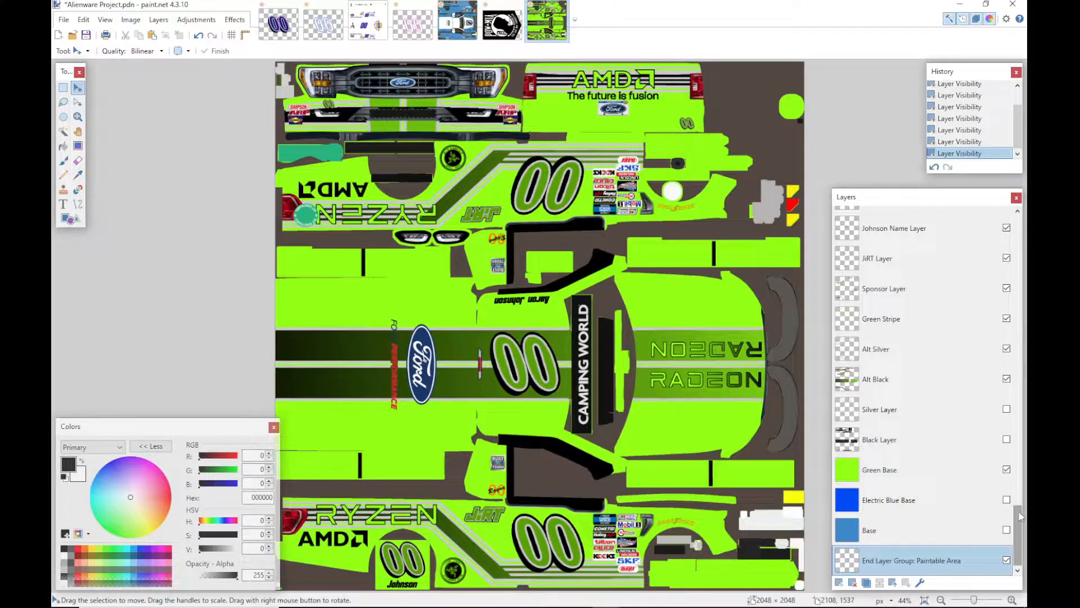
{"action": "scroll", "coordinate": [1003, 321], "scroll_direction": "up", "scroll_amount": 10}
{"action": "scroll", "coordinate": [968, 312], "scroll_direction": "up", "scroll_amount": 10}
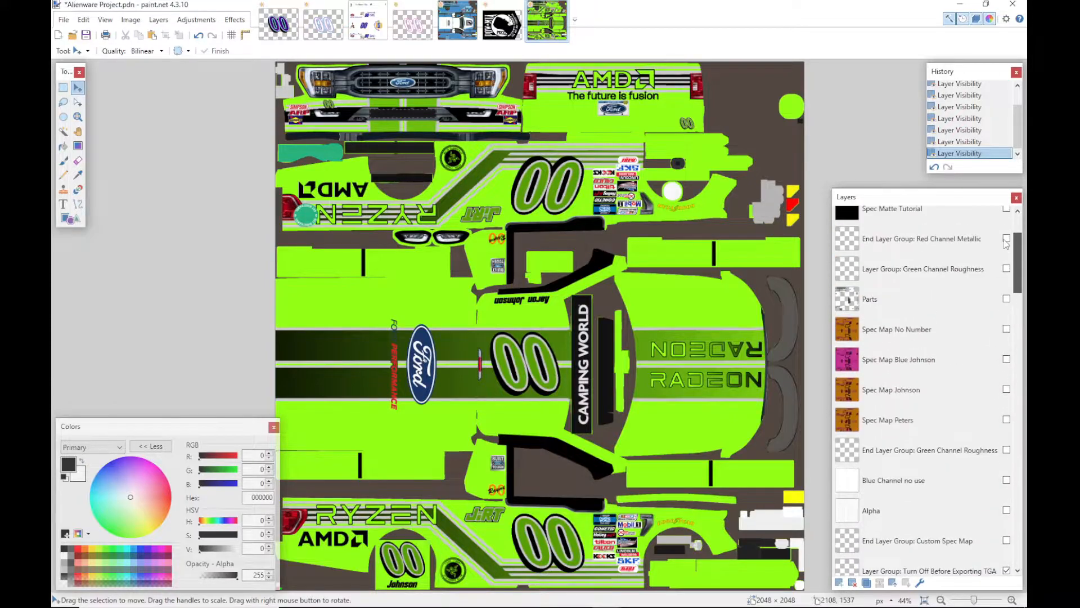
{"action": "left_click", "coordinate": [939, 308]}
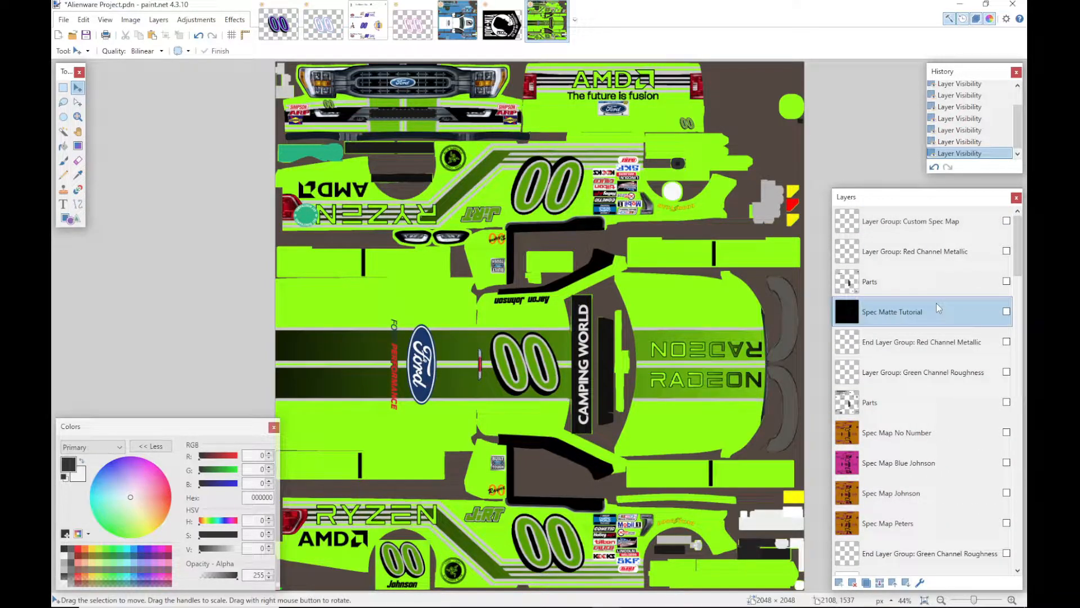
Step: Show the Spec Matte Tutorial layer and bucket-fill it with pure green 00FF00 (Green 255)
{"action": "left_click", "coordinate": [1006, 311]}
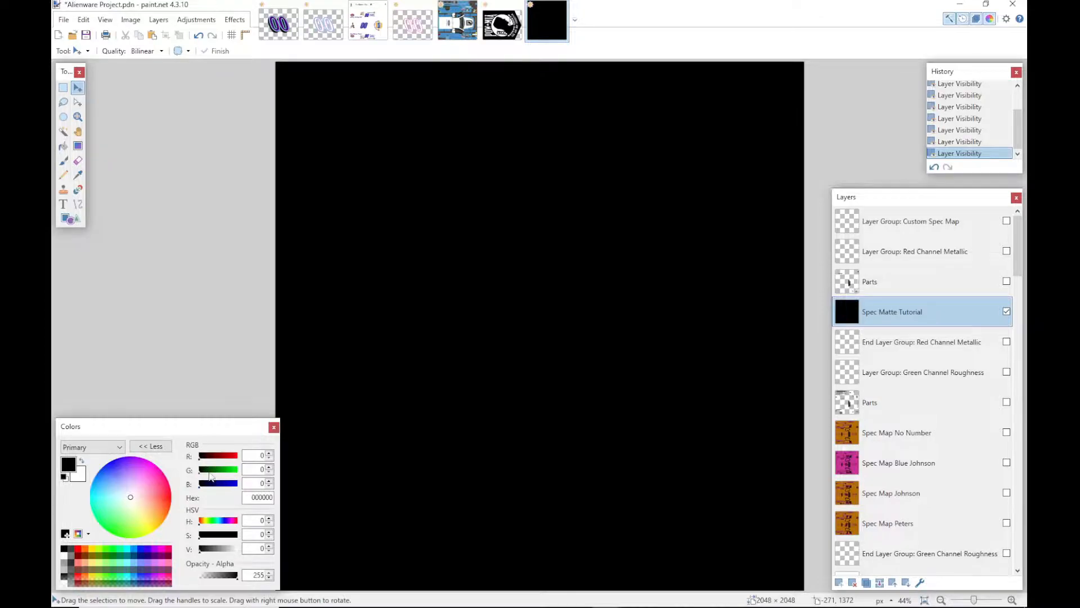
{"action": "left_click_drag", "start_coordinate": [200, 471], "coordinate": [280, 474]}
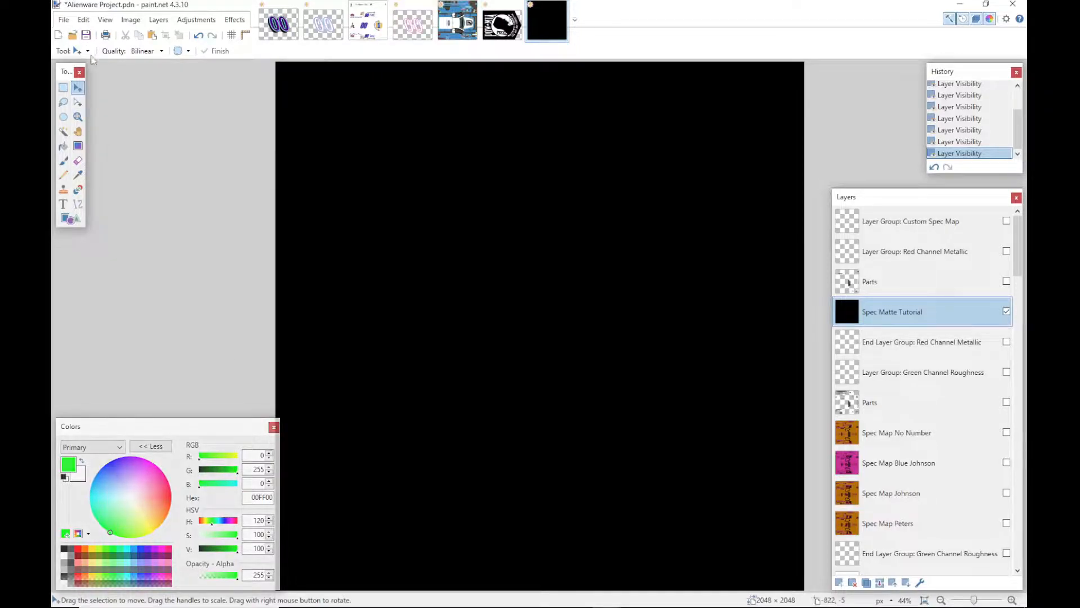
{"action": "left_click", "coordinate": [64, 145]}
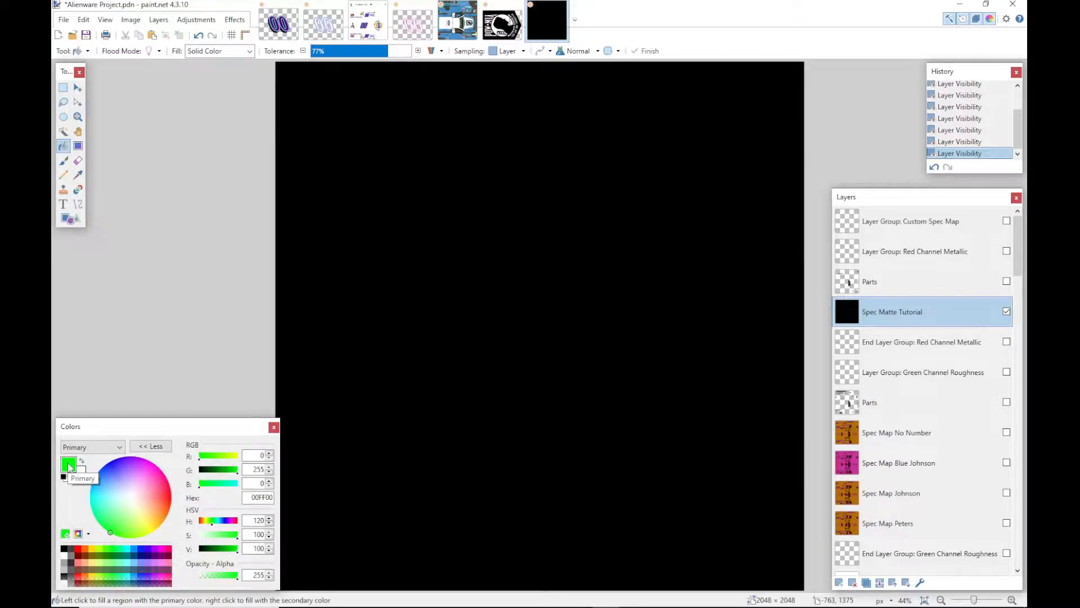
{"action": "left_click", "coordinate": [348, 258]}
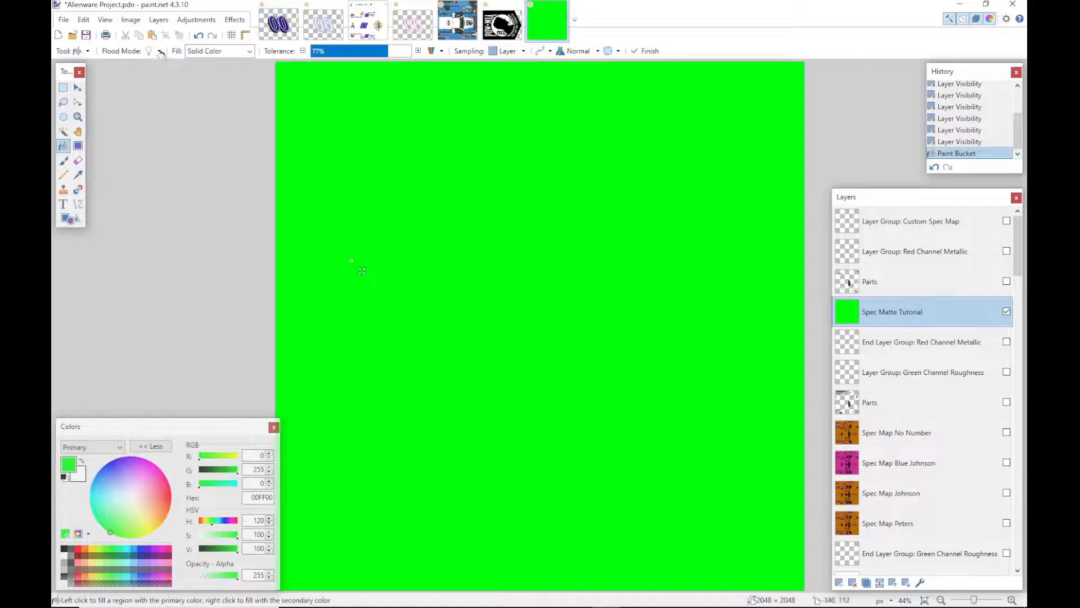
Step: Start a Save As in TGA format named 'tutorial matte spec'
{"action": "left_click", "coordinate": [64, 21]}
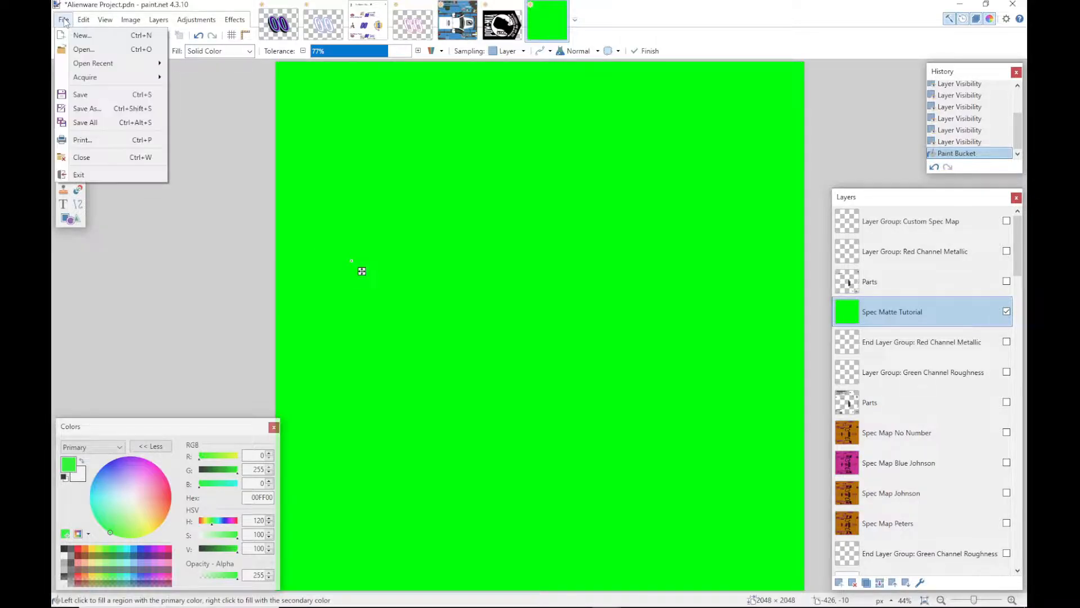
{"action": "left_click", "coordinate": [88, 109]}
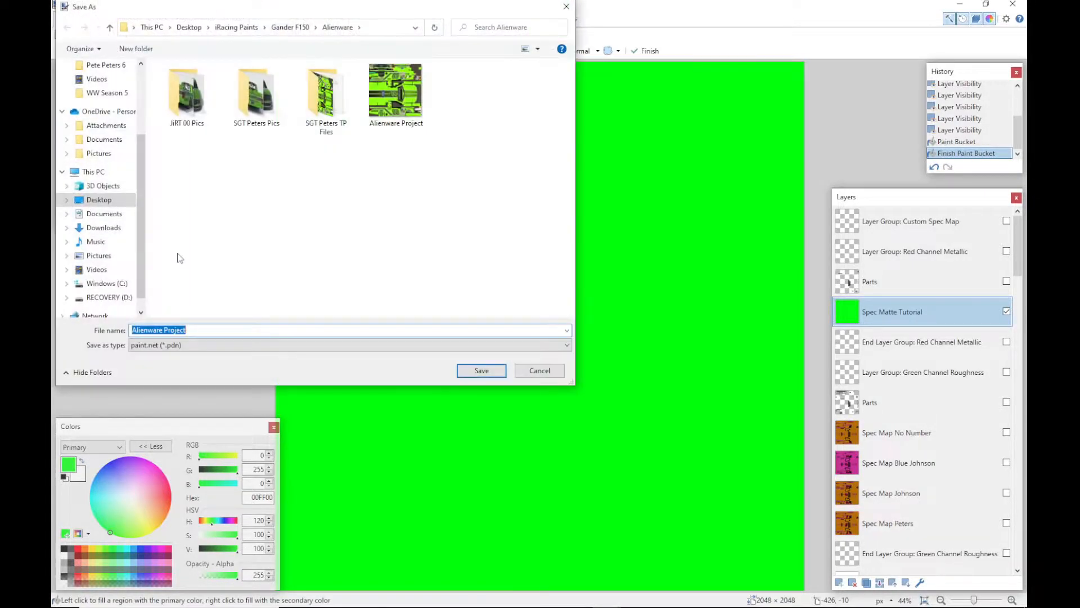
{"action": "left_click", "coordinate": [191, 346]}
{"action": "left_click", "coordinate": [156, 409]}
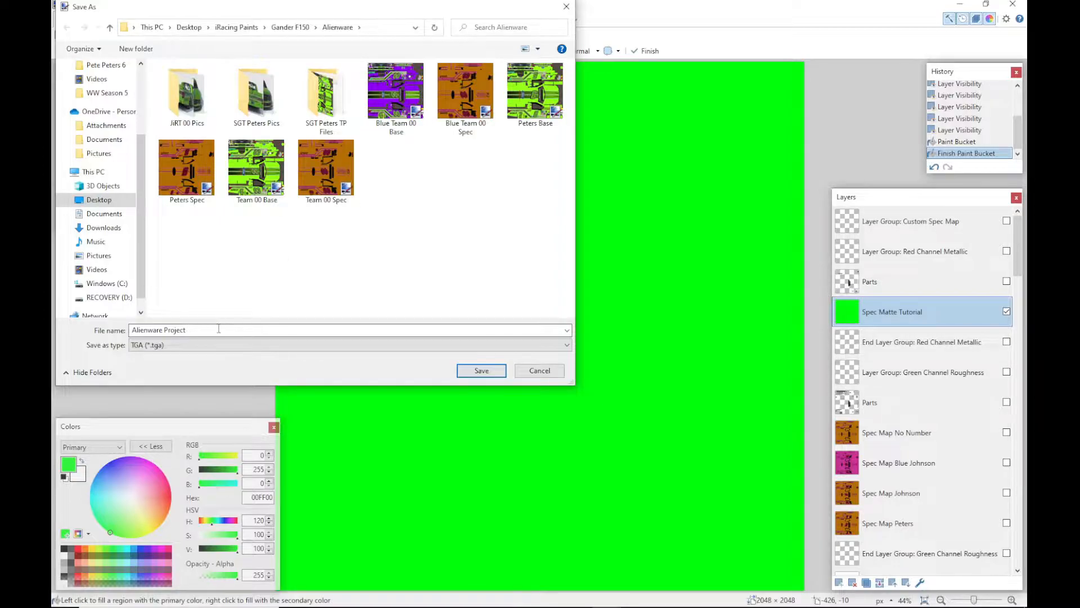
{"action": "left_click", "coordinate": [164, 326]}
{"action": "type", "text": "tutorial "}
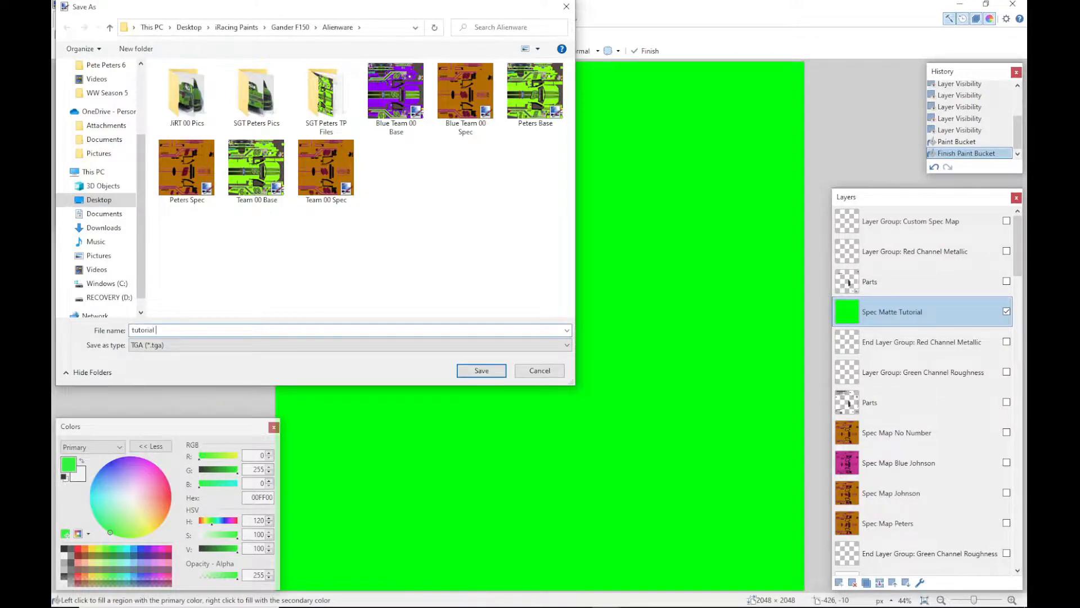
{"action": "type", "text": "matte spec"}
Step: Save the TGA with default settings and flattening, then undo the flatten to restore the layers
{"action": "left_click", "coordinate": [481, 370]}
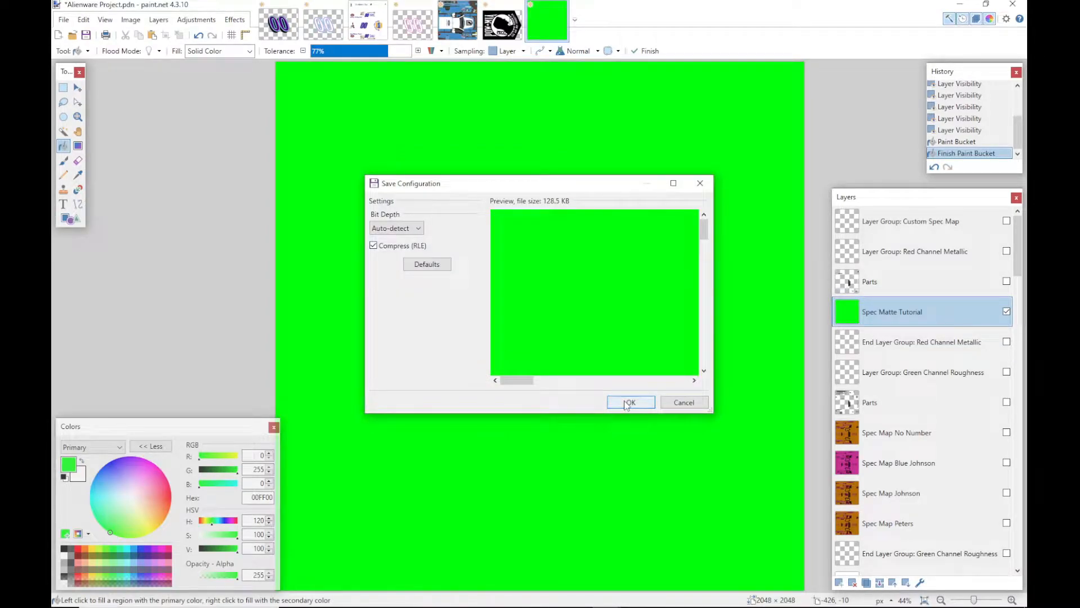
{"action": "left_click", "coordinate": [626, 403]}
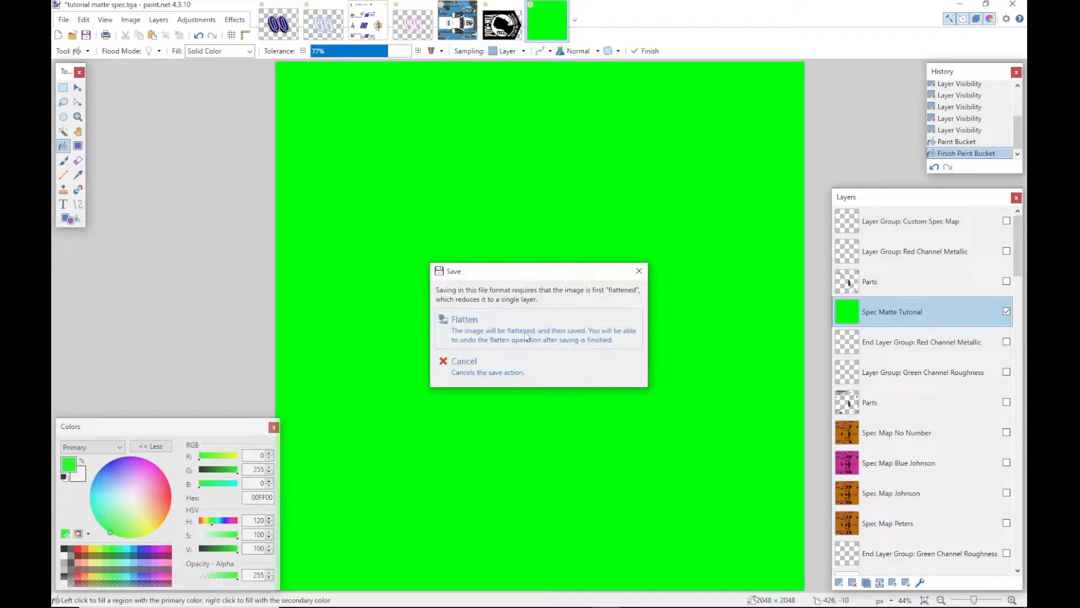
{"action": "left_click", "coordinate": [509, 332]}
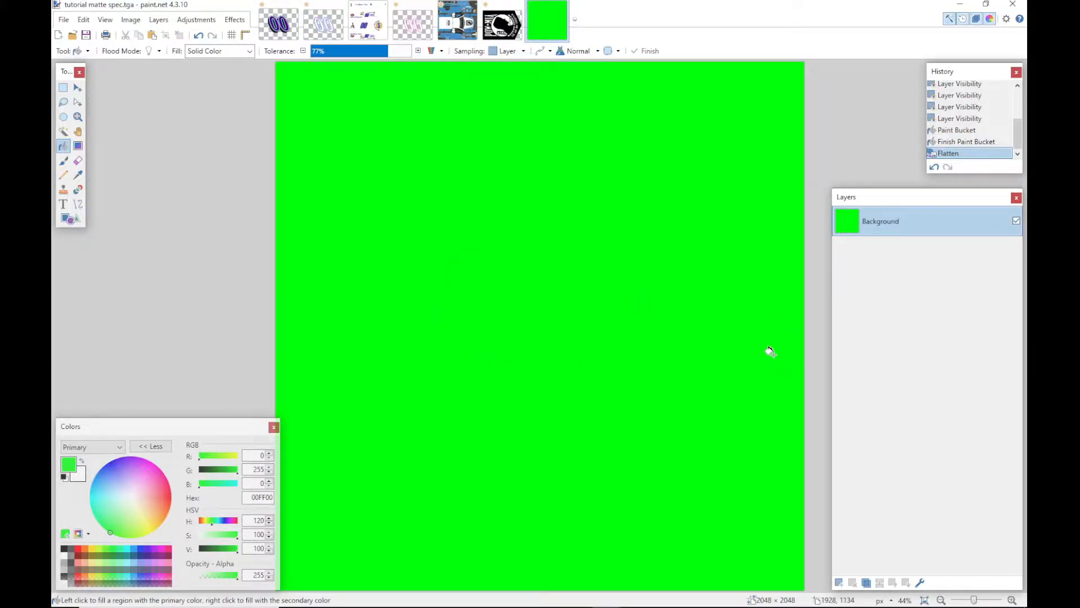
{"action": "left_click", "coordinate": [198, 36]}
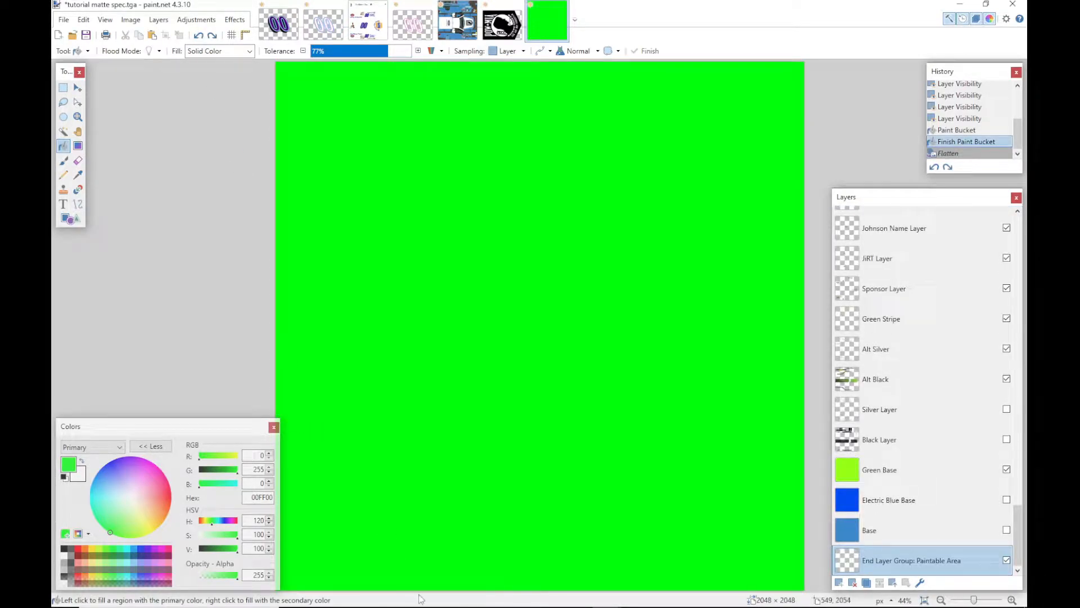
{"action": "mouse_move", "coordinate": [423, 606]}
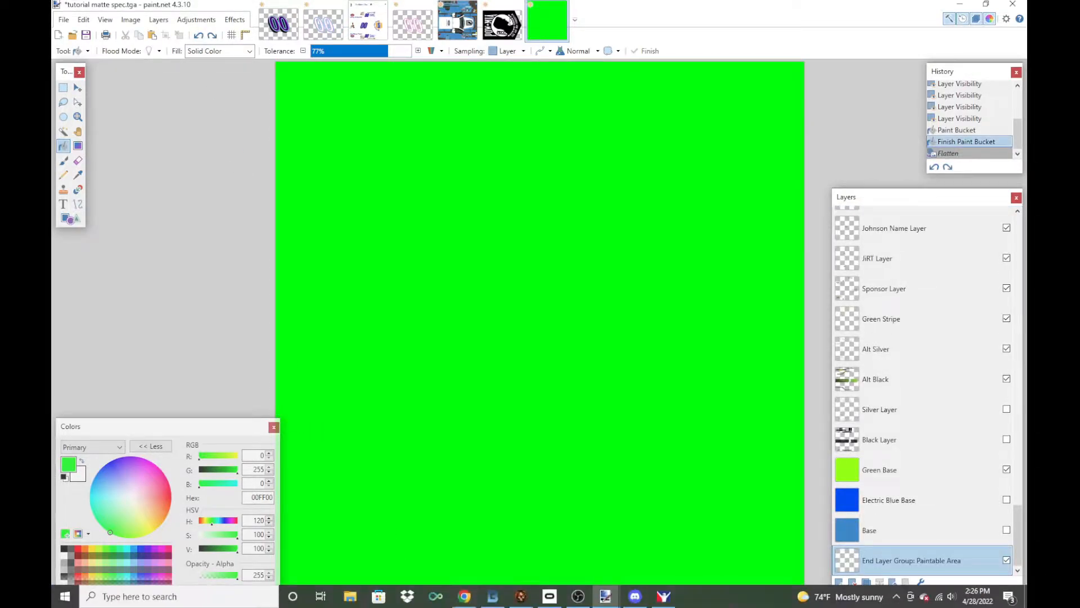
Step: Browse to Desktop > iRacing Paints > Gander F150 > Alienware in File Explorer
{"action": "left_click", "coordinate": [347, 599]}
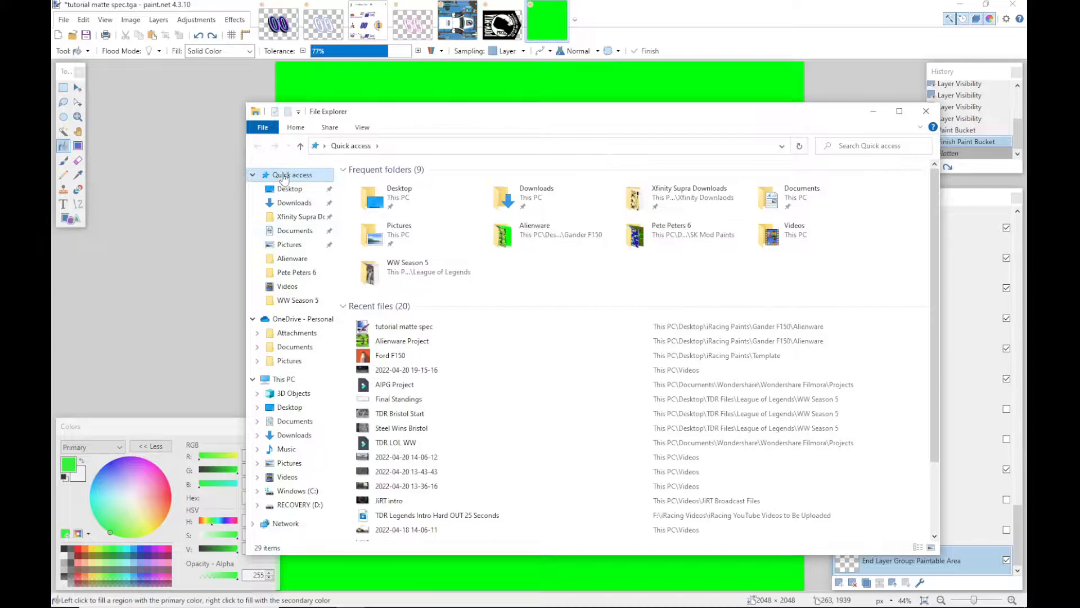
{"action": "left_click", "coordinate": [287, 190]}
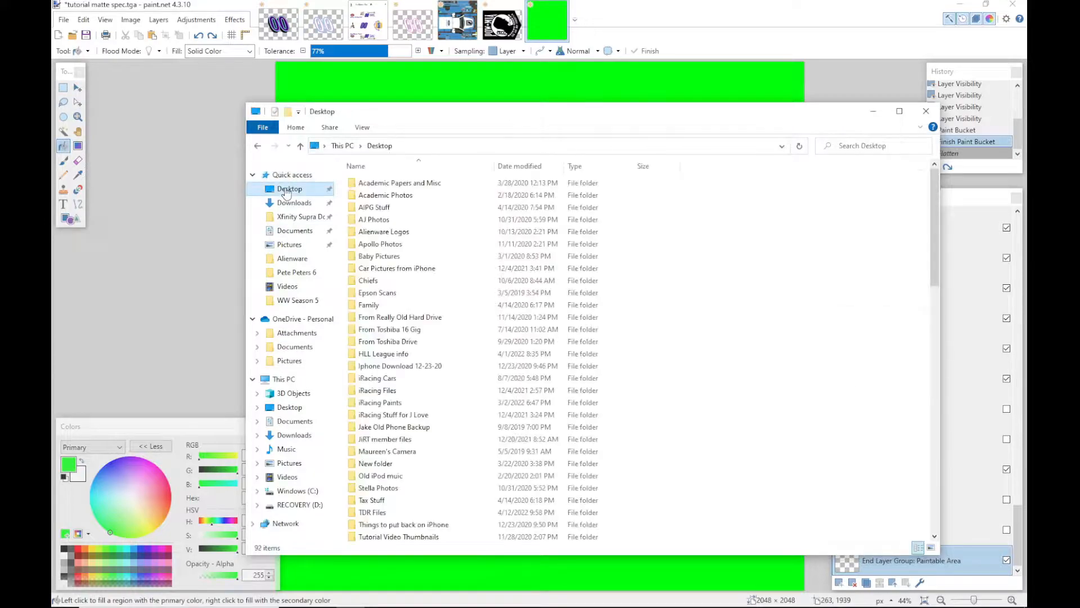
{"action": "left_click", "coordinate": [380, 403]}
{"action": "double_click", "coordinate": [380, 403]}
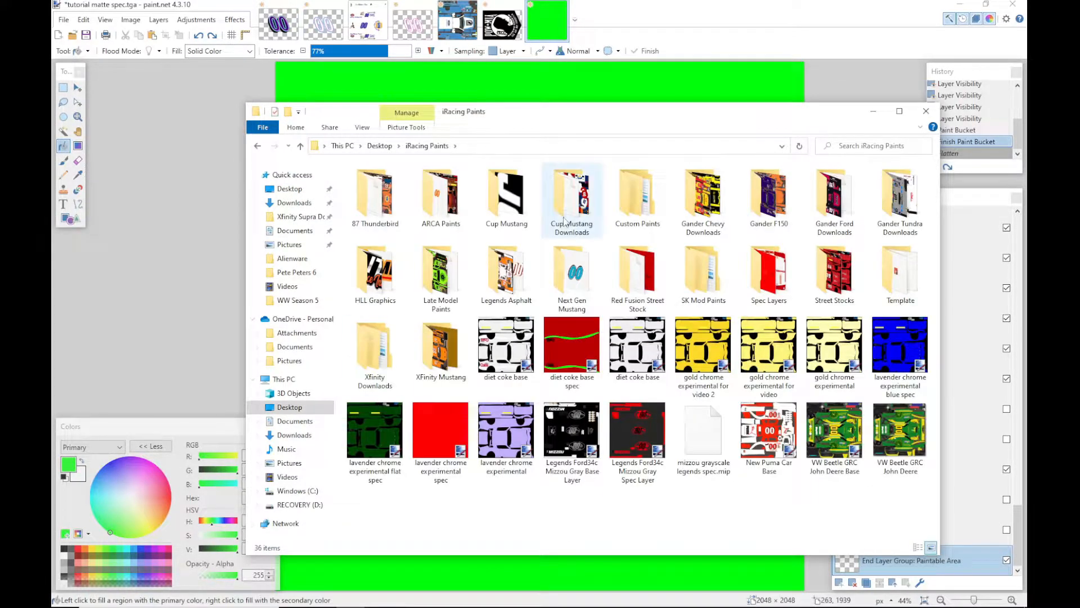
{"action": "double_click", "coordinate": [775, 200]}
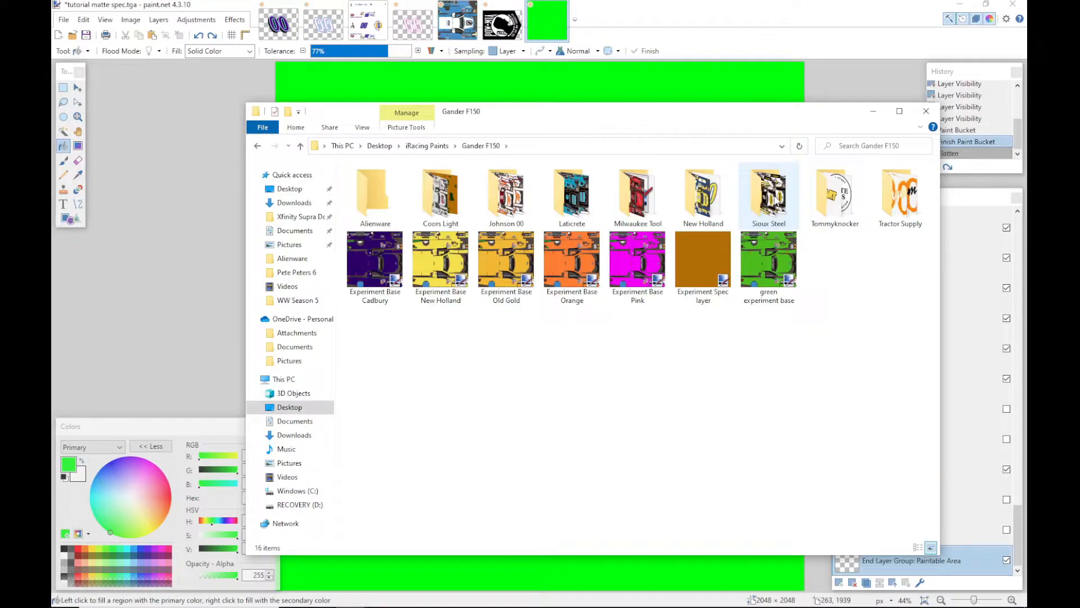
{"action": "double_click", "coordinate": [382, 206]}
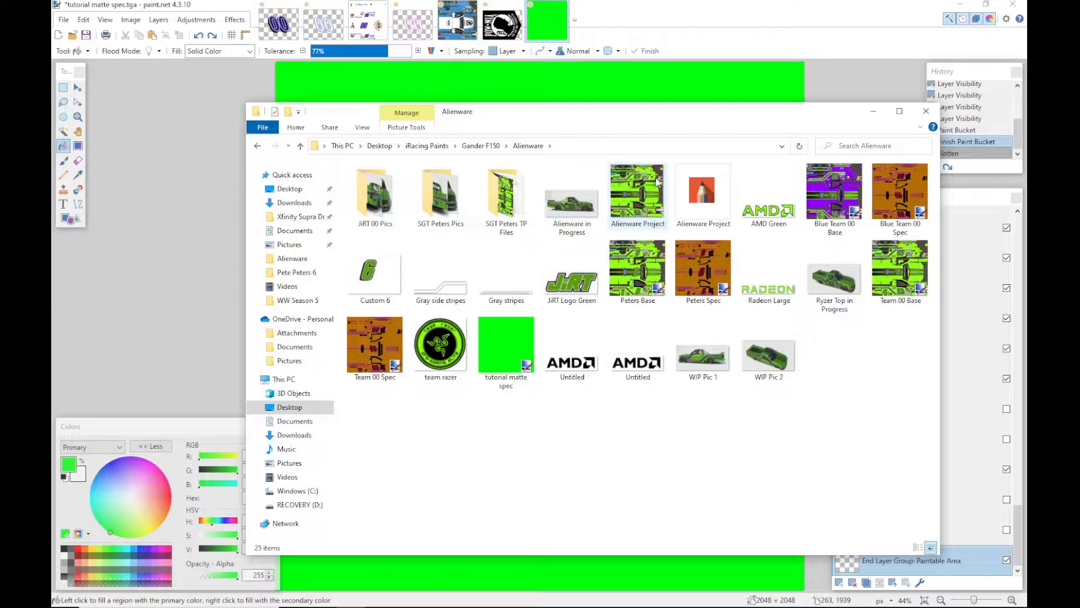
Step: Select the Team 00 Base and tutorial matte spec files together and copy them
{"action": "left_click", "coordinate": [902, 258]}
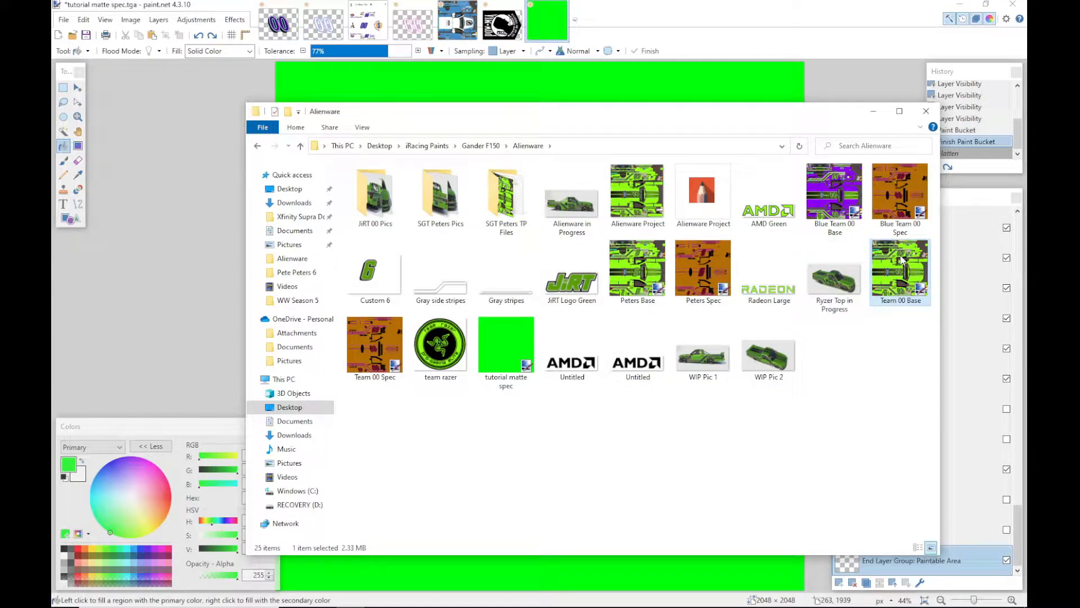
{"action": "left_click", "coordinate": [502, 328], "text": "ctrl"}
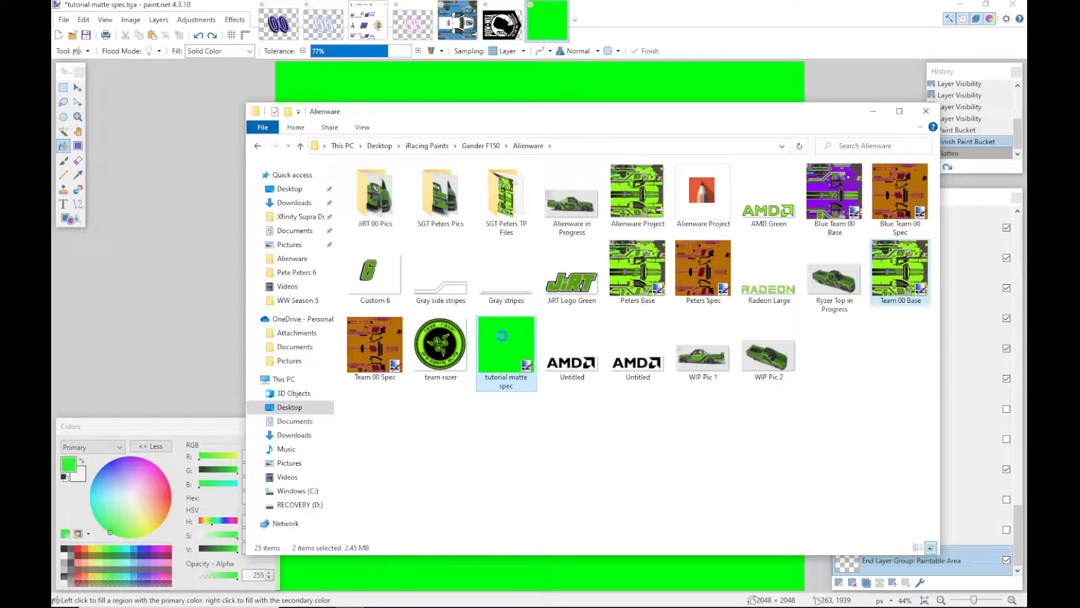
{"action": "left_click", "coordinate": [981, 243]}
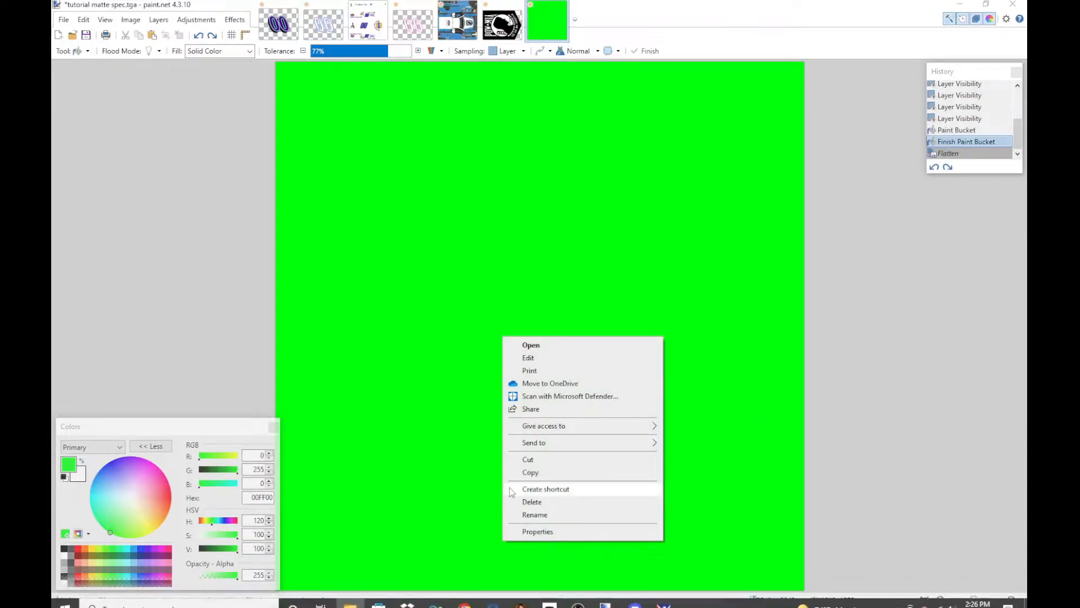
{"action": "left_click", "coordinate": [353, 598]}
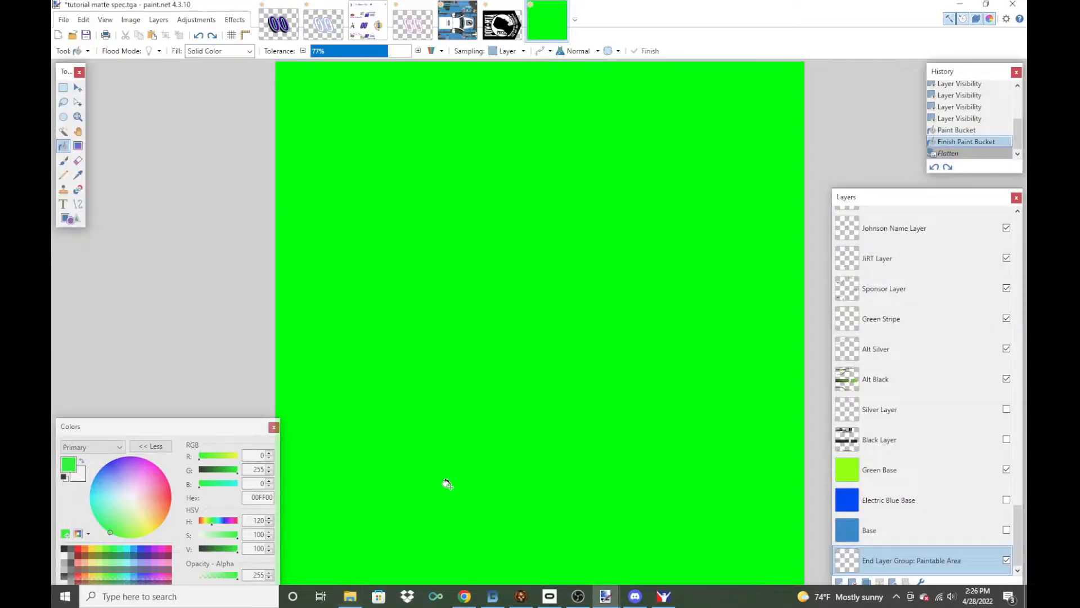
{"action": "left_click", "coordinate": [350, 601]}
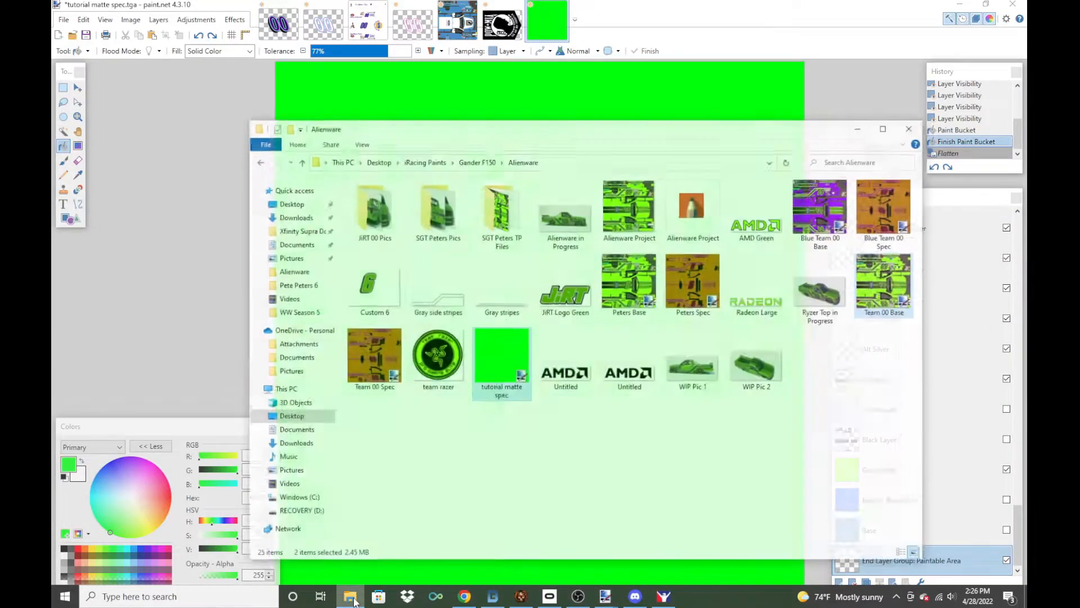
{"action": "left_click", "coordinate": [889, 282]}
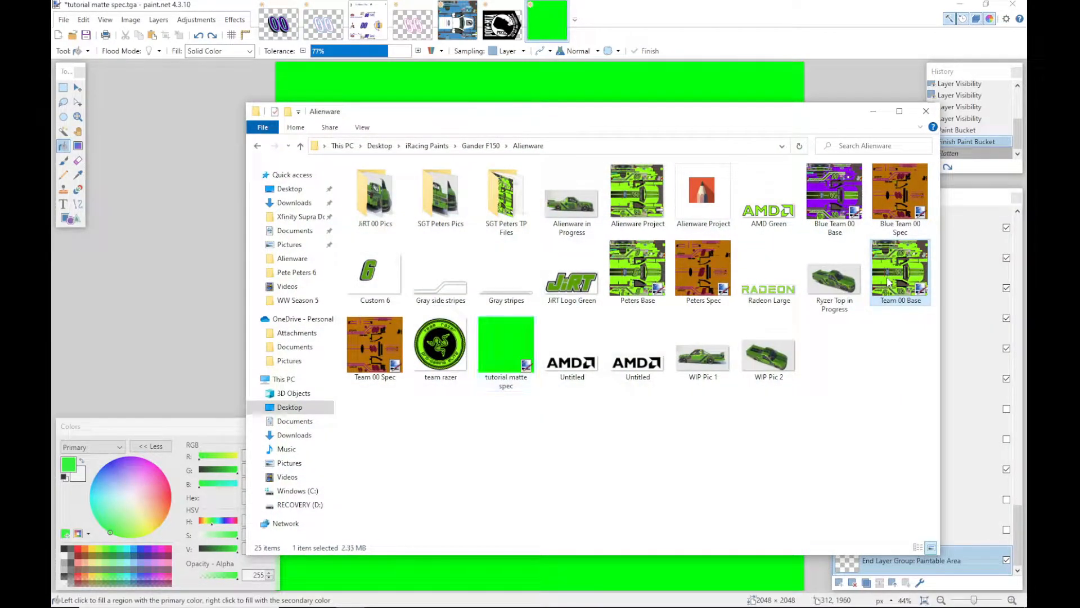
{"action": "left_click", "coordinate": [502, 331], "text": "ctrl"}
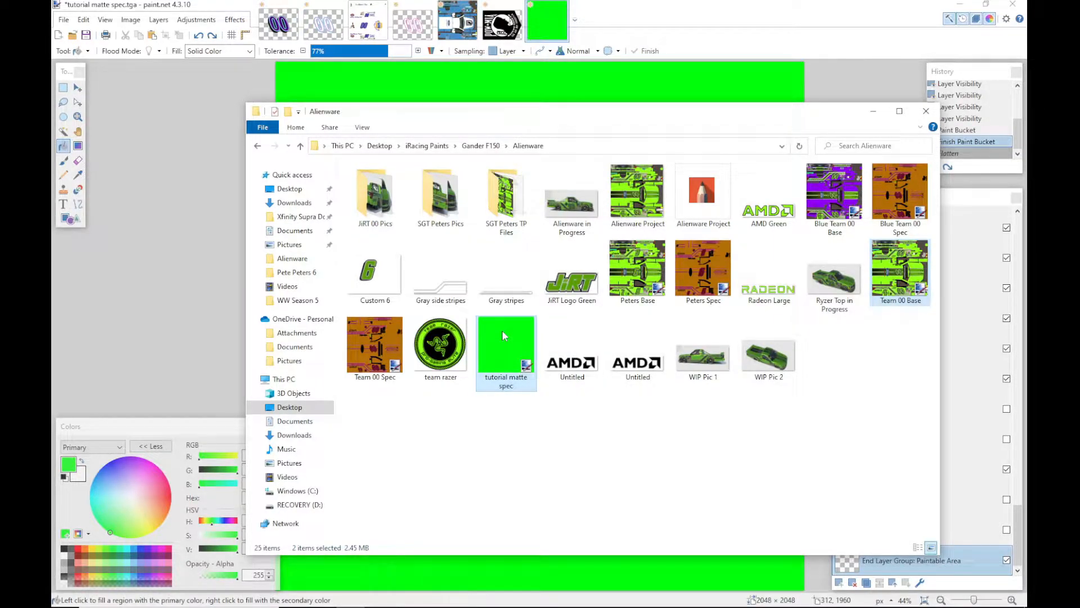
{"action": "left_click", "coordinate": [503, 332], "text": "ctrl"}
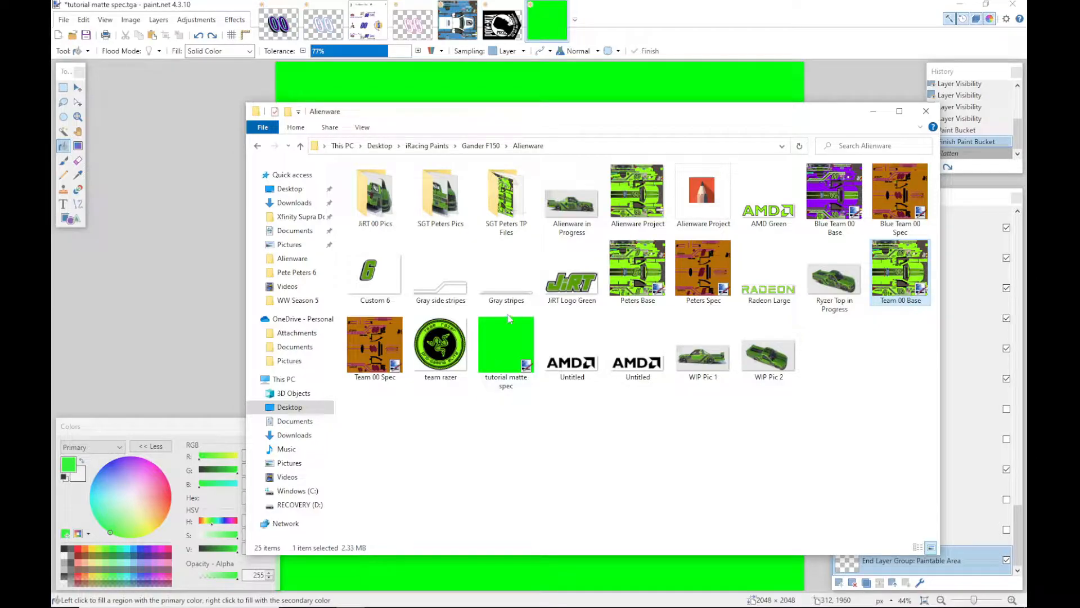
{"action": "left_click", "coordinate": [505, 344], "text": "shift"}
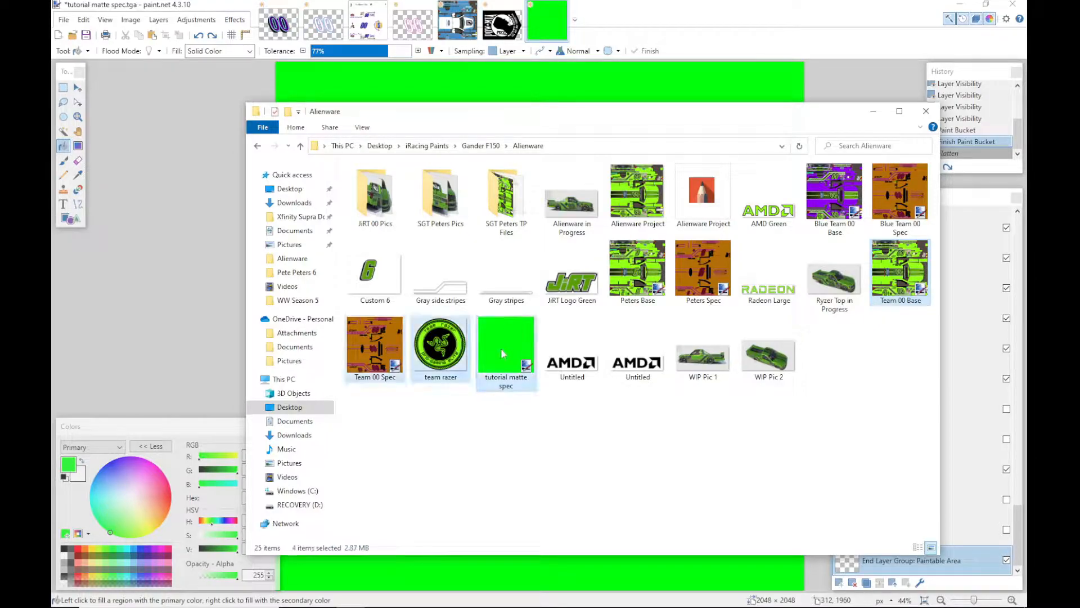
{"action": "left_click", "coordinate": [916, 262]}
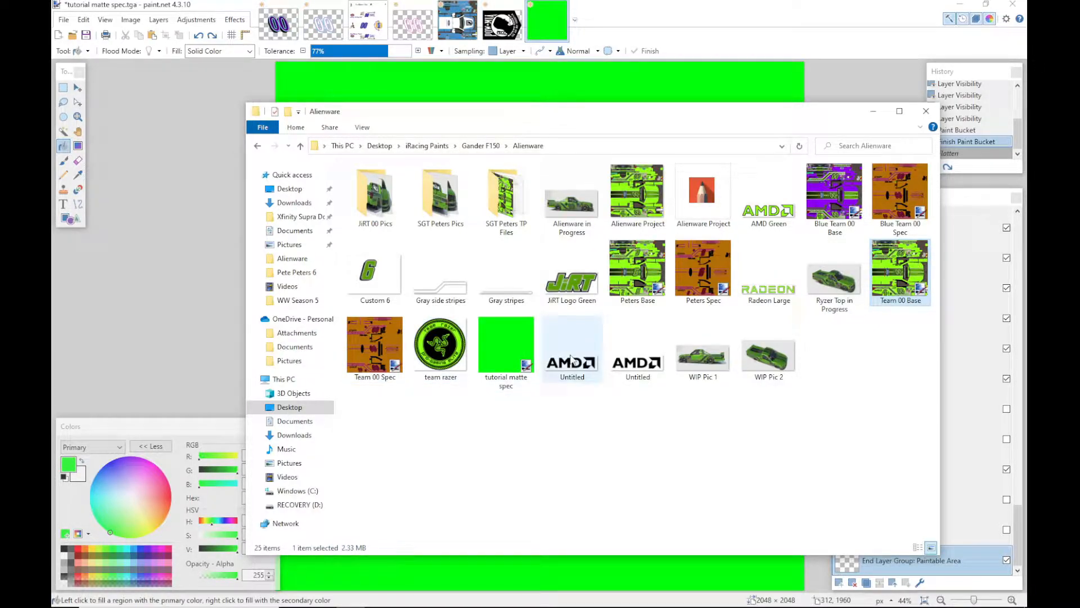
{"action": "left_click", "coordinate": [488, 348], "text": "ctrl"}
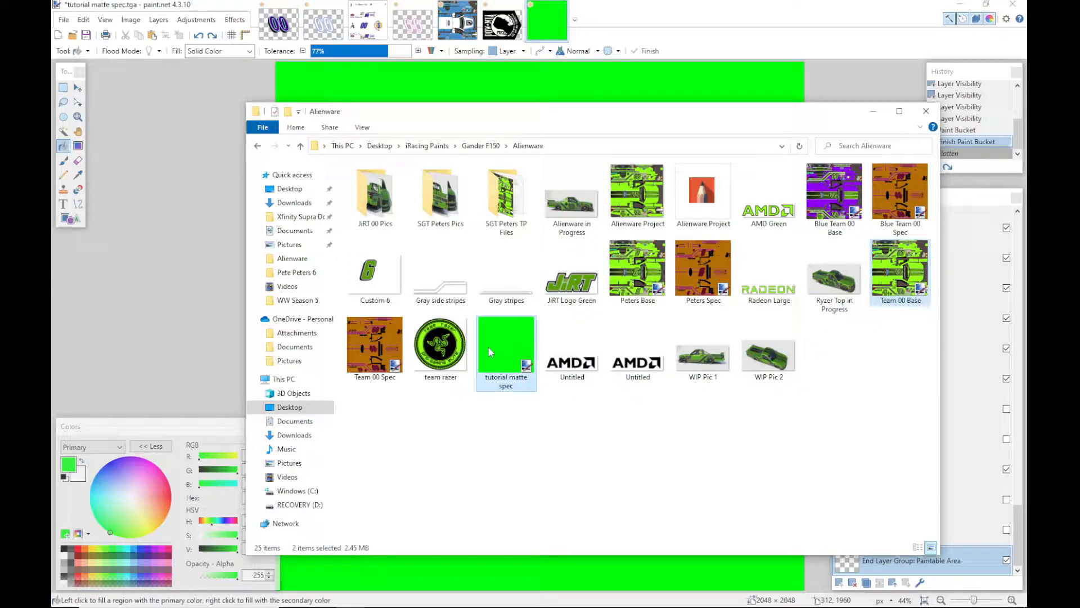
{"action": "right_click", "coordinate": [488, 347]}
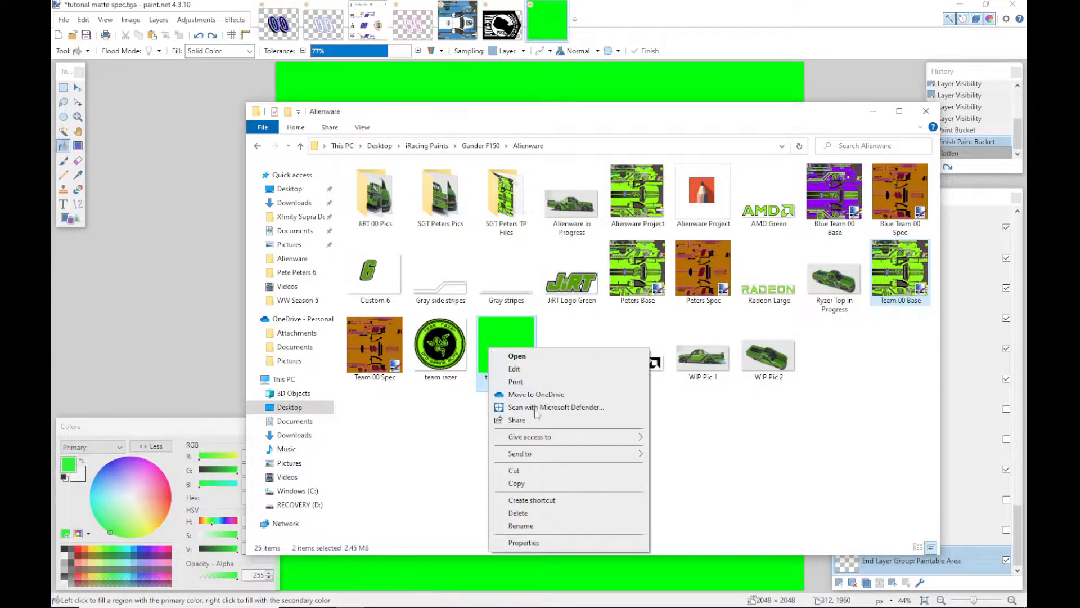
{"action": "left_click", "coordinate": [539, 483]}
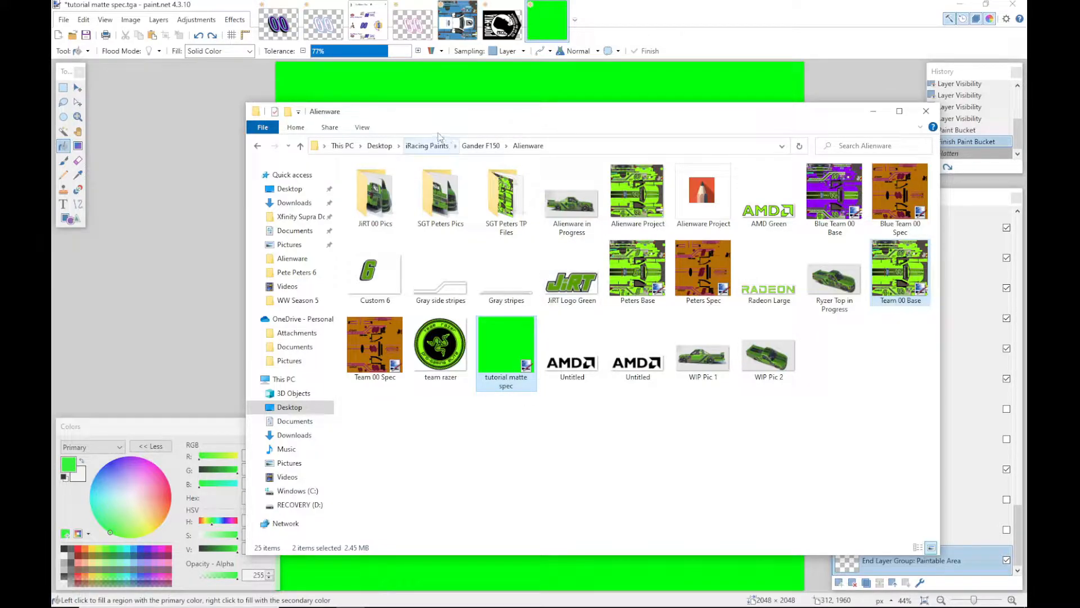
Step: Go to Documents > iRacing > paint and scroll through its folders
{"action": "left_click", "coordinate": [293, 234]}
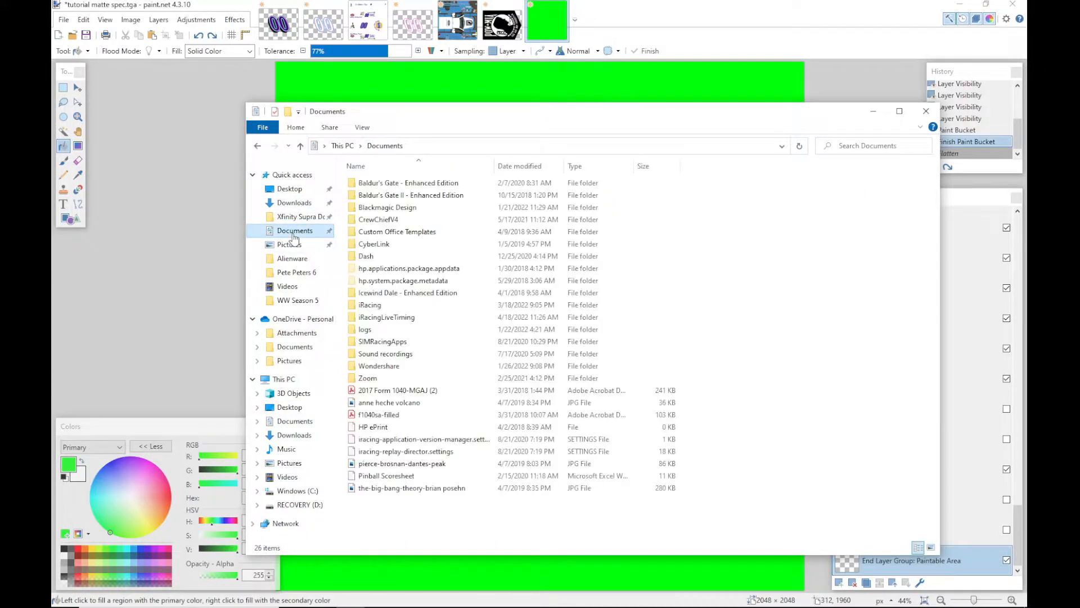
{"action": "double_click", "coordinate": [367, 304]}
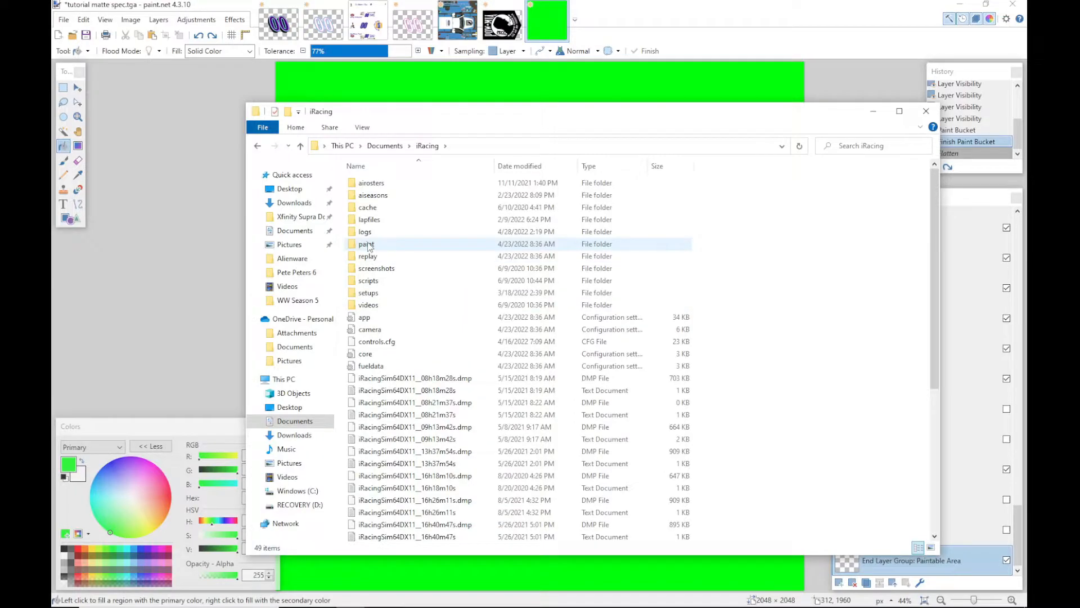
{"action": "double_click", "coordinate": [368, 244]}
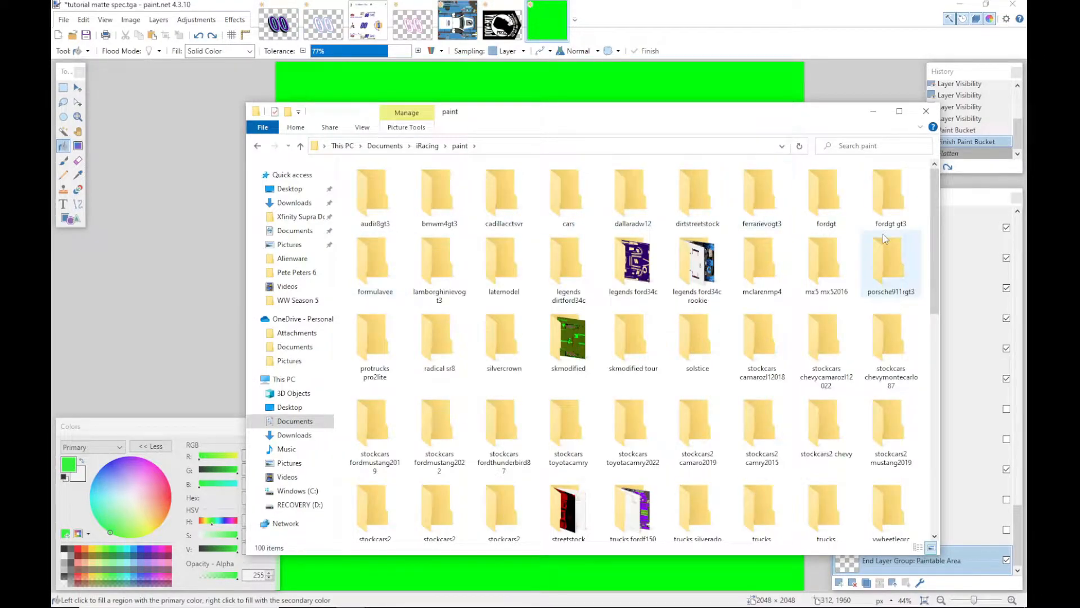
{"action": "scroll", "coordinate": [604, 327], "scroll_direction": "down", "scroll_amount": 3}
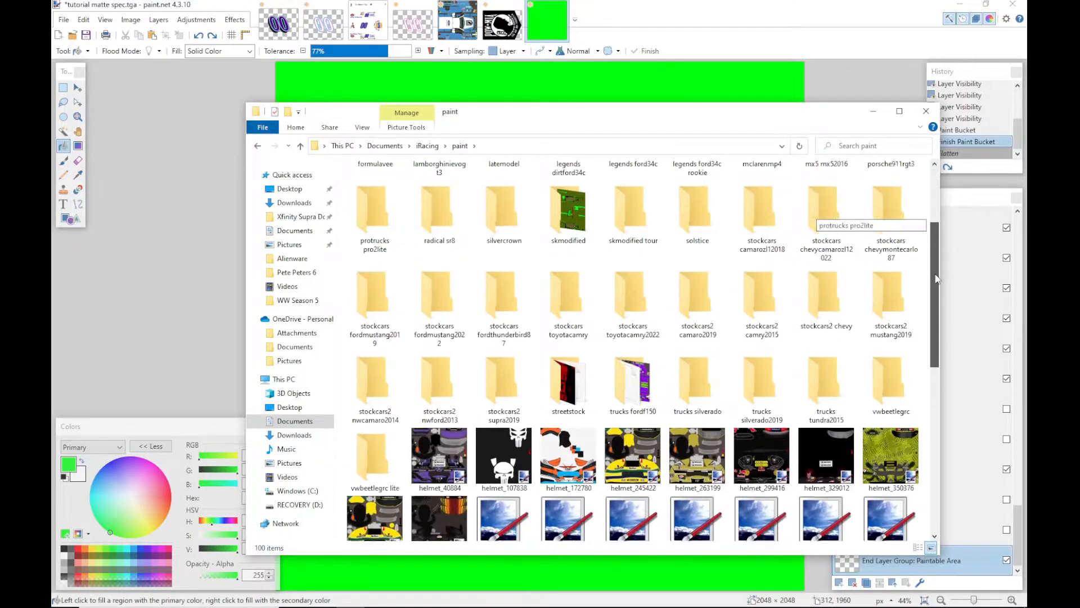
Step: In the trucks fordf150 folder, delete the old truck files and paste the two copied files
{"action": "double_click", "coordinate": [637, 310]}
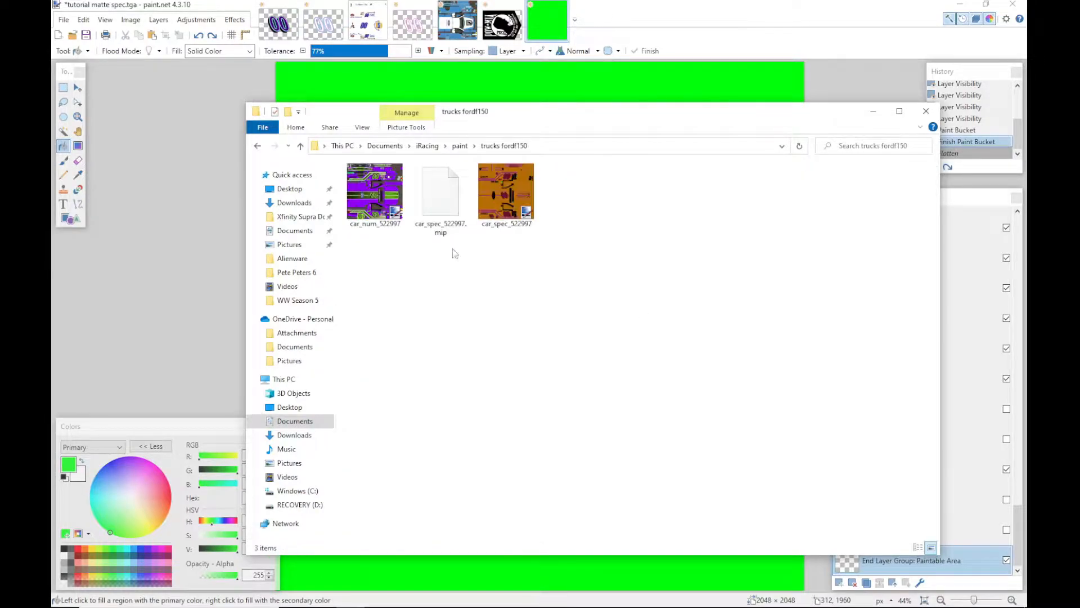
{"action": "left_click", "coordinate": [370, 201]}
{"action": "key", "text": "shift+Right"}
{"action": "key", "text": "shift+Right"}
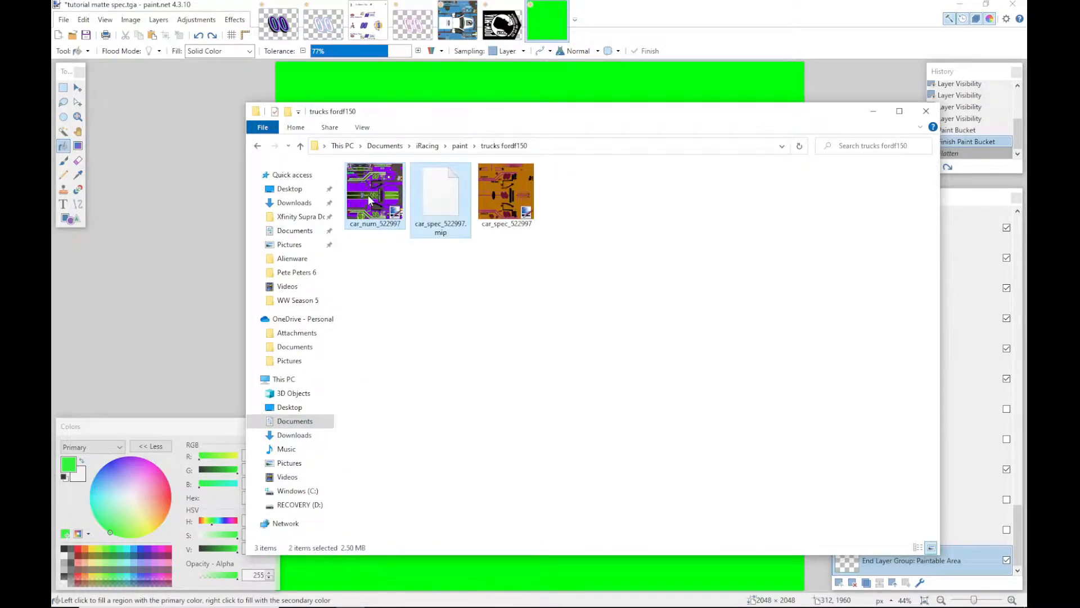
{"action": "key", "text": "Delete"}
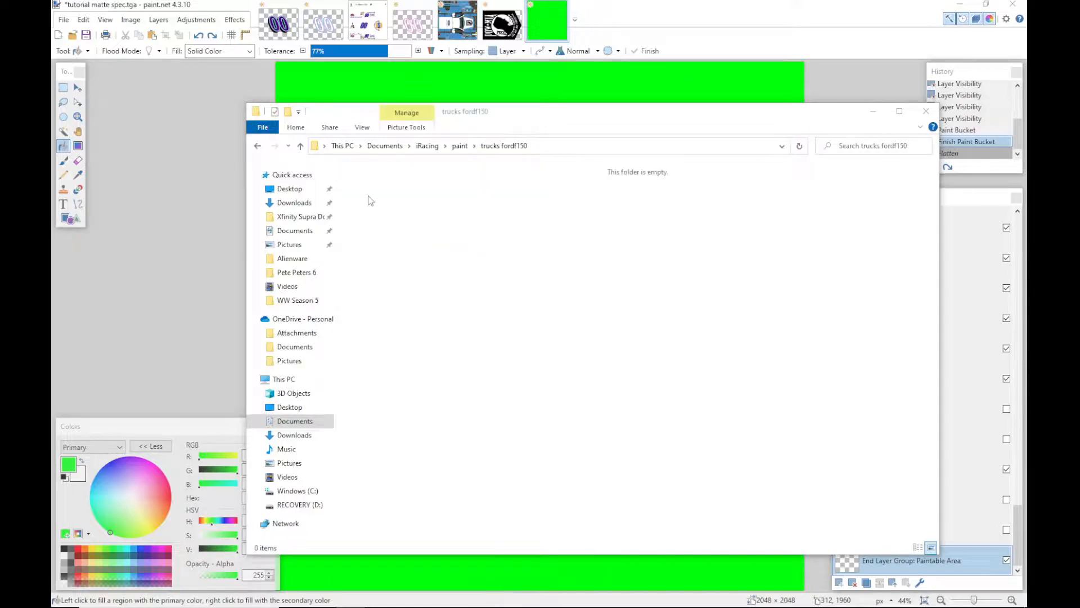
{"action": "right_click", "coordinate": [398, 226]}
{"action": "left_click", "coordinate": [427, 302]}
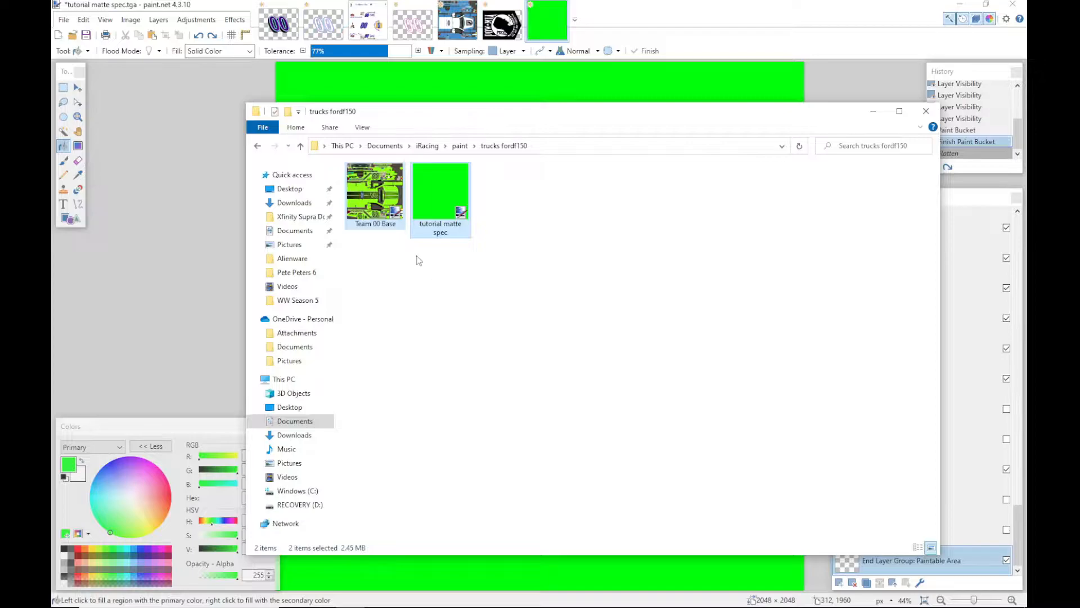
Step: Rename the pasted files to car num_ and car_spec_ followed by the member ID
{"action": "left_click", "coordinate": [377, 225]}
{"action": "left_click", "coordinate": [377, 225]}
{"action": "type", "text": "car"}
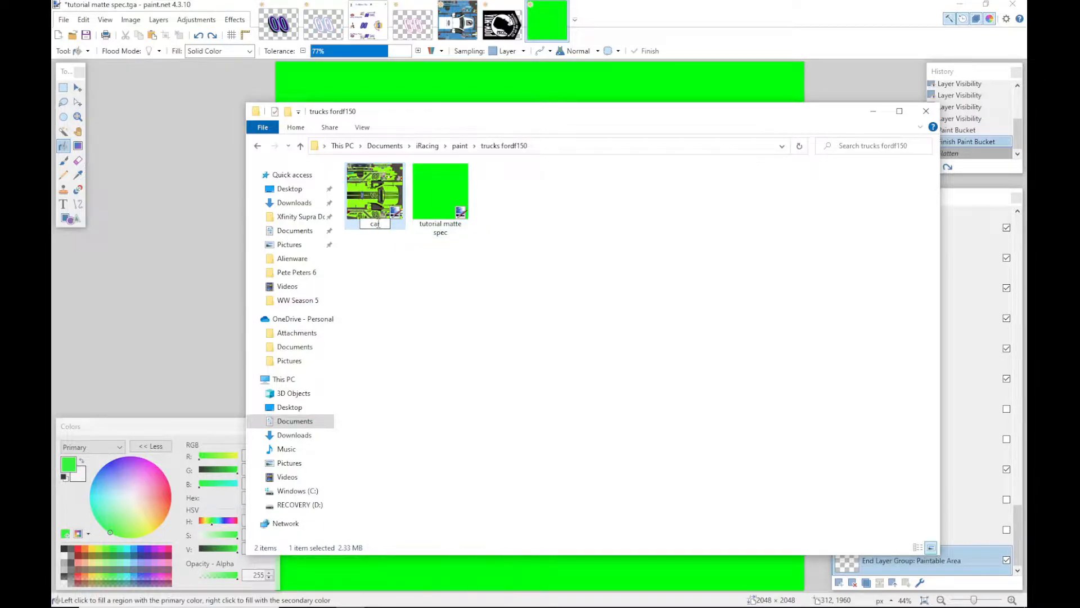
{"action": "type", "text": " num_522997"}
{"action": "key", "text": "Return"}
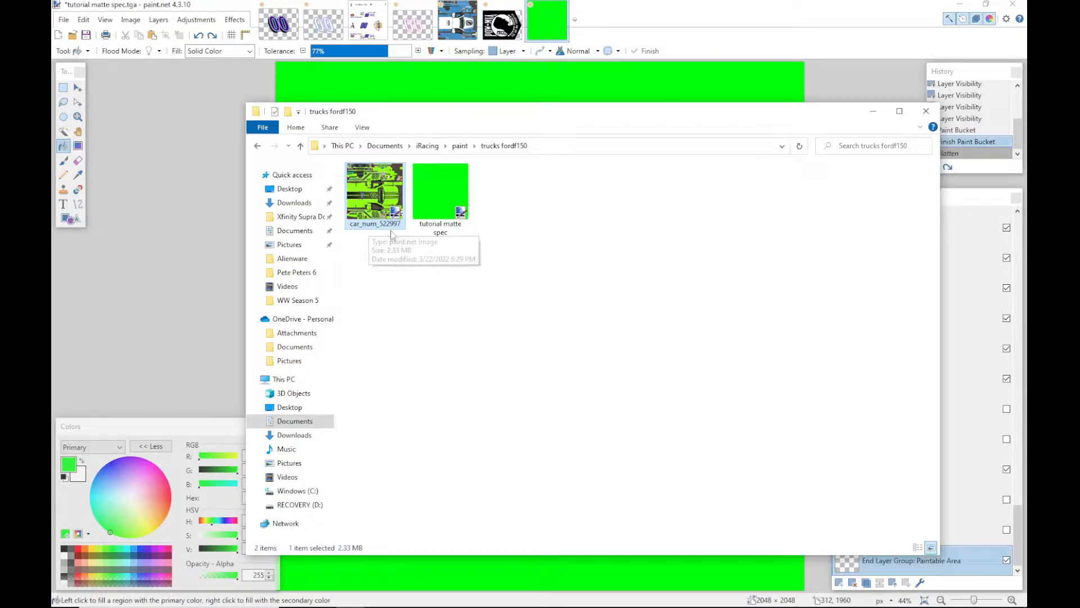
{"action": "left_click", "coordinate": [440, 230]}
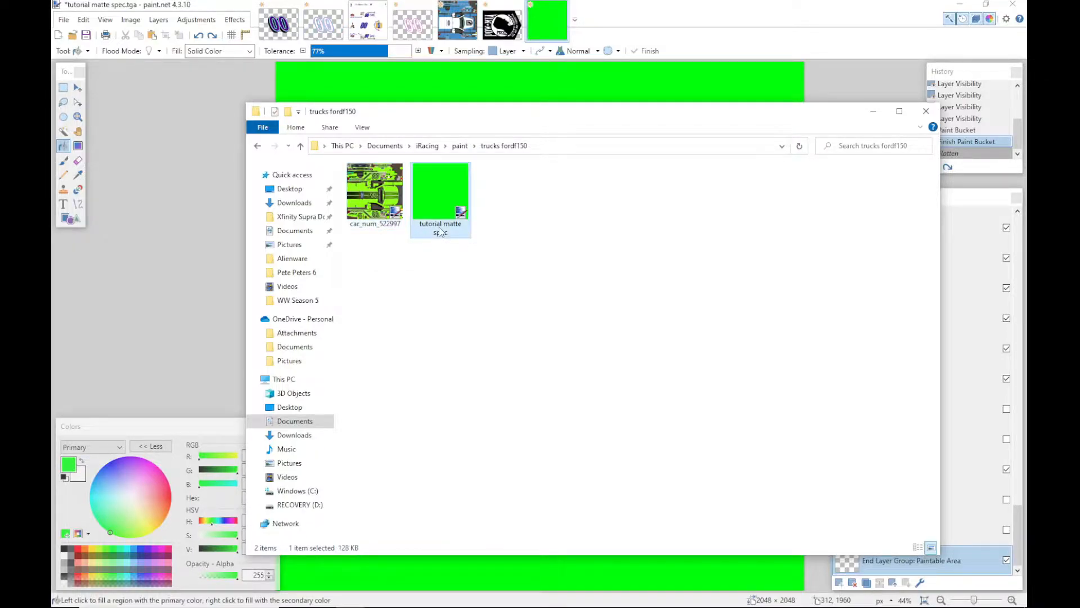
{"action": "left_click", "coordinate": [442, 230]}
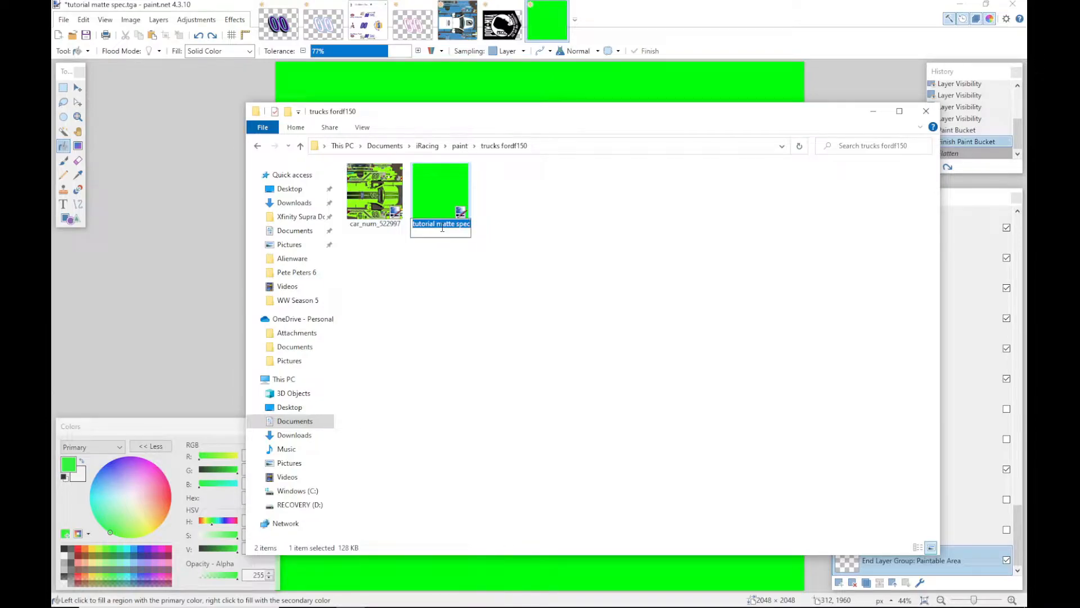
{"action": "type", "text": "car_spec_522997"}
Step: In iRacing's My Content > Cars, show the NASCAR Camping World Ford F150's Car Model
{"action": "left_click", "coordinate": [663, 596]}
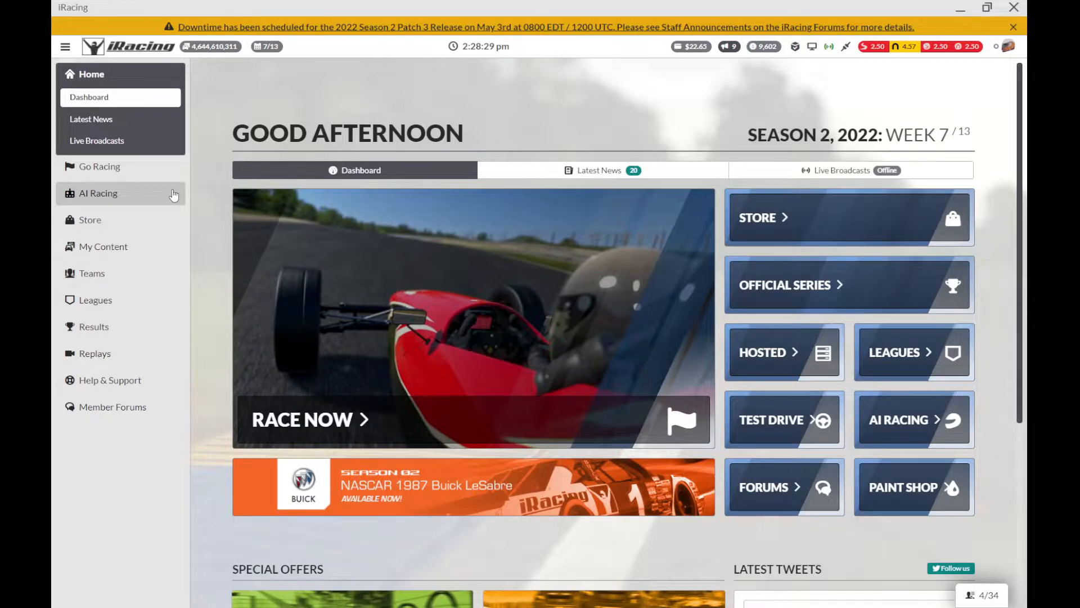
{"action": "left_click", "coordinate": [101, 247]}
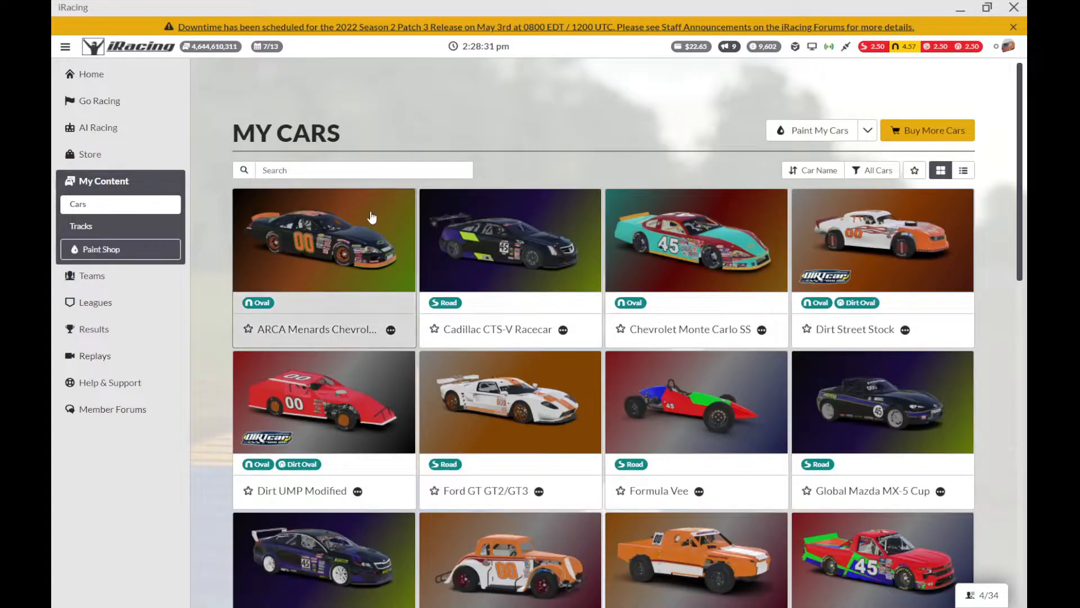
{"action": "left_click_drag", "start_coordinate": [1026, 115], "coordinate": [1026, 233]}
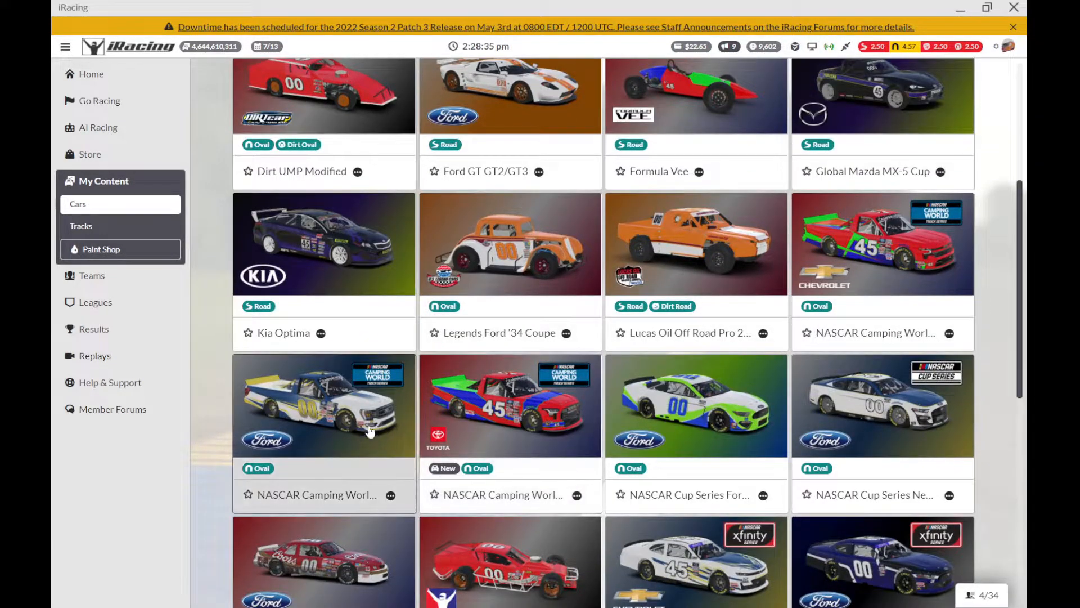
{"action": "left_click", "coordinate": [313, 495]}
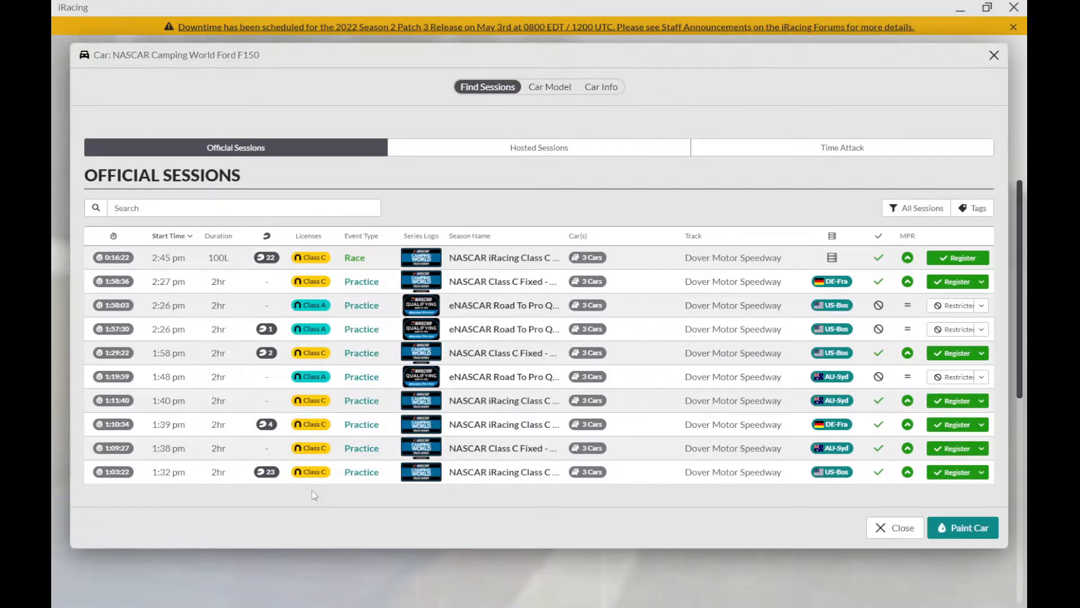
{"action": "left_click", "coordinate": [556, 95]}
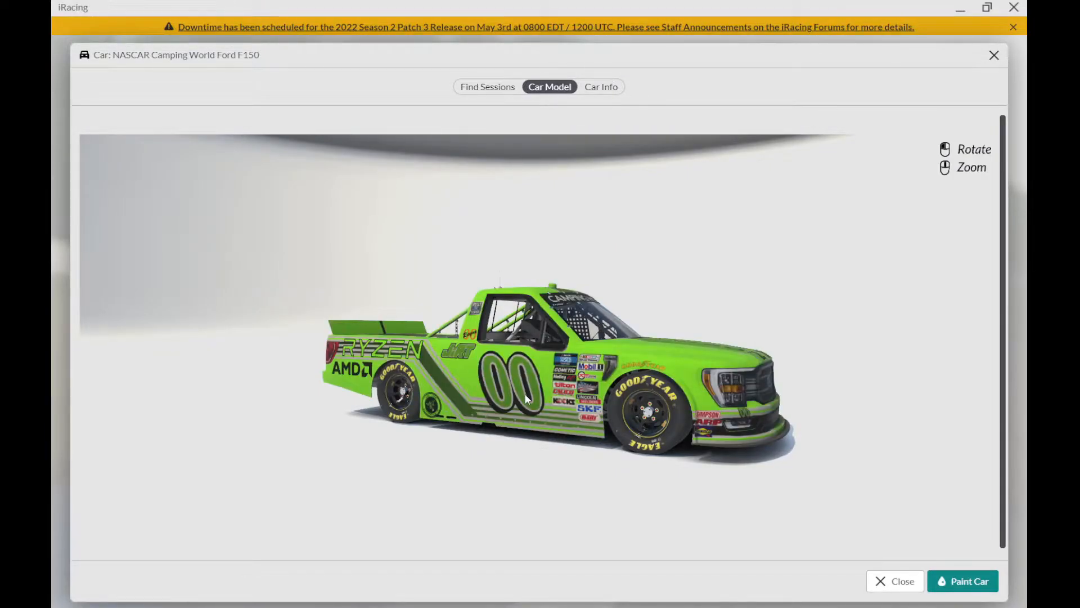
Step: Zoom and orbit the truck to inspect the green paint, then minimize iRacing
{"action": "scroll", "coordinate": [525, 279], "scroll_direction": "up", "scroll_amount": 5}
{"action": "left_click_drag", "start_coordinate": [525, 277], "coordinate": [589, 271]}
{"action": "left_click_drag", "start_coordinate": [605, 252], "coordinate": [634, 270]}
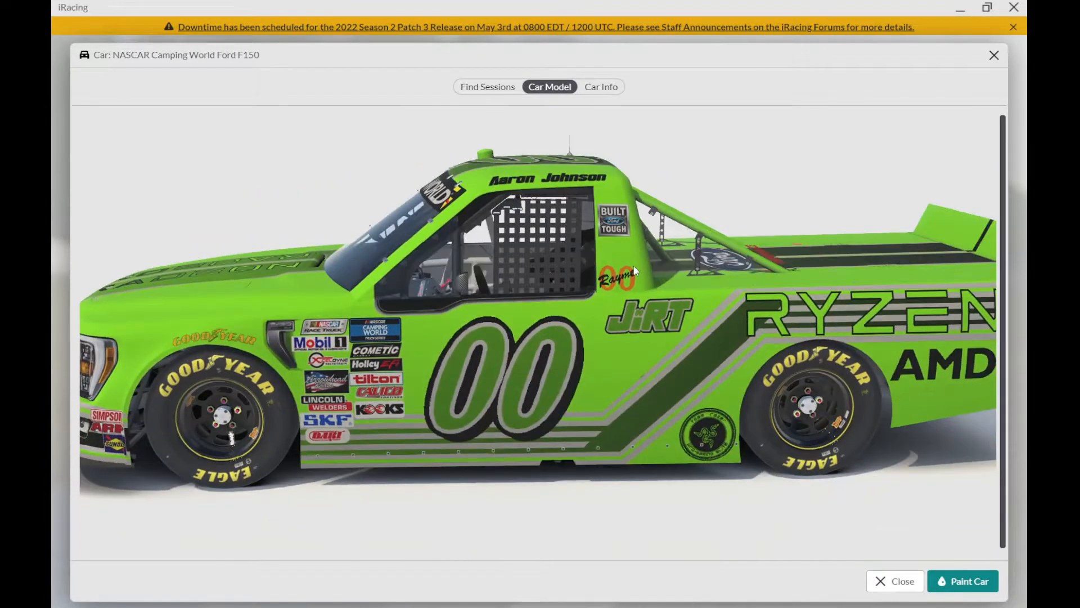
{"action": "scroll", "coordinate": [634, 266], "scroll_direction": "down", "scroll_amount": 4}
{"action": "left_click_drag", "start_coordinate": [643, 309], "coordinate": [89, 157]}
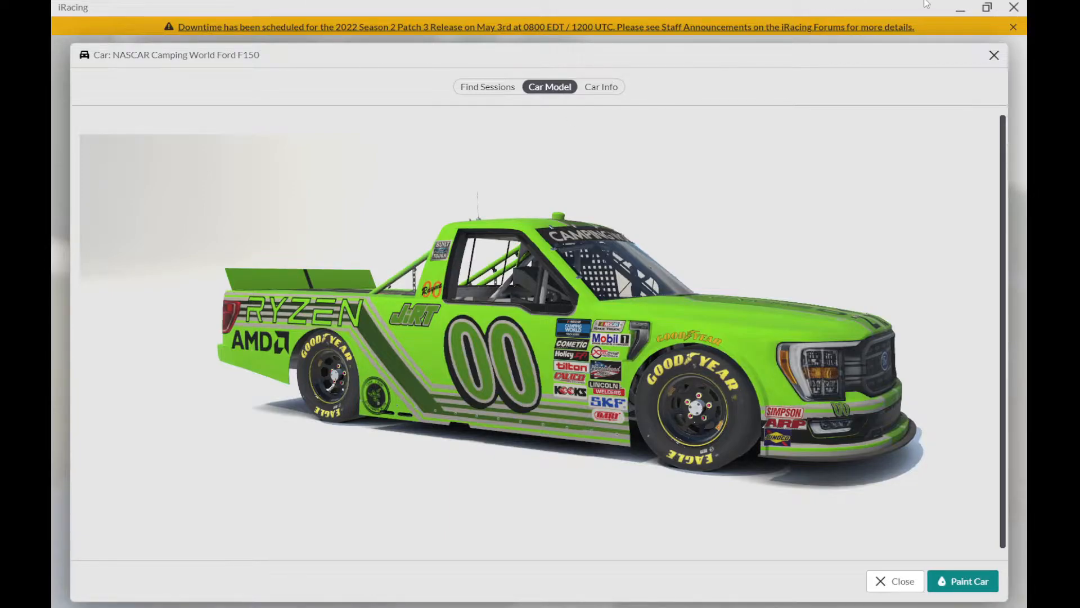
{"action": "left_click", "coordinate": [960, 9]}
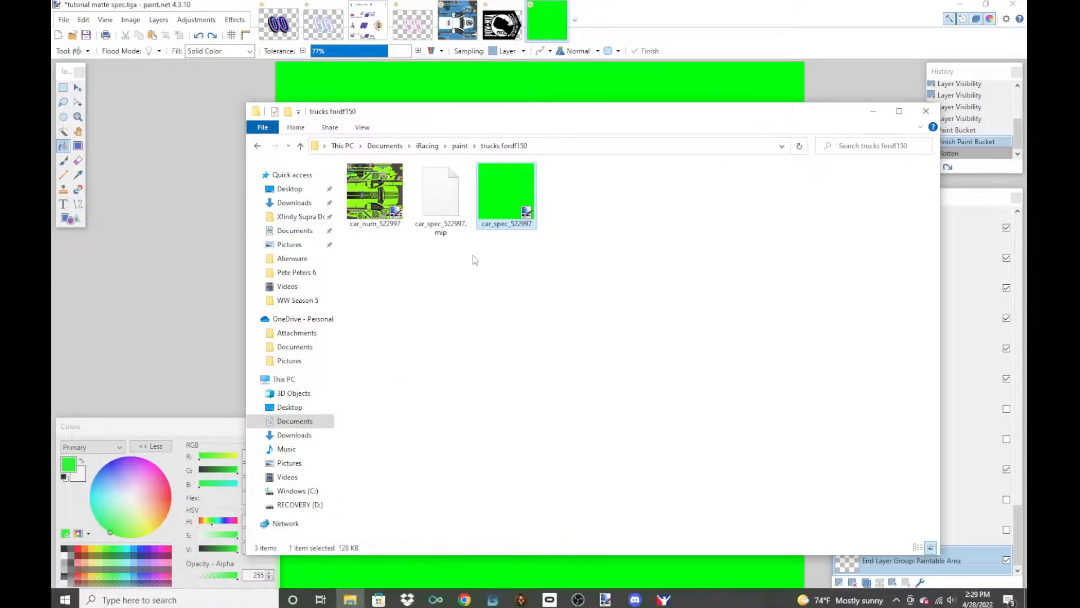
Step: Set the primary colour's green value to 155 (009B00) and bucket-fill the canvas
{"action": "left_click", "coordinate": [701, 22]}
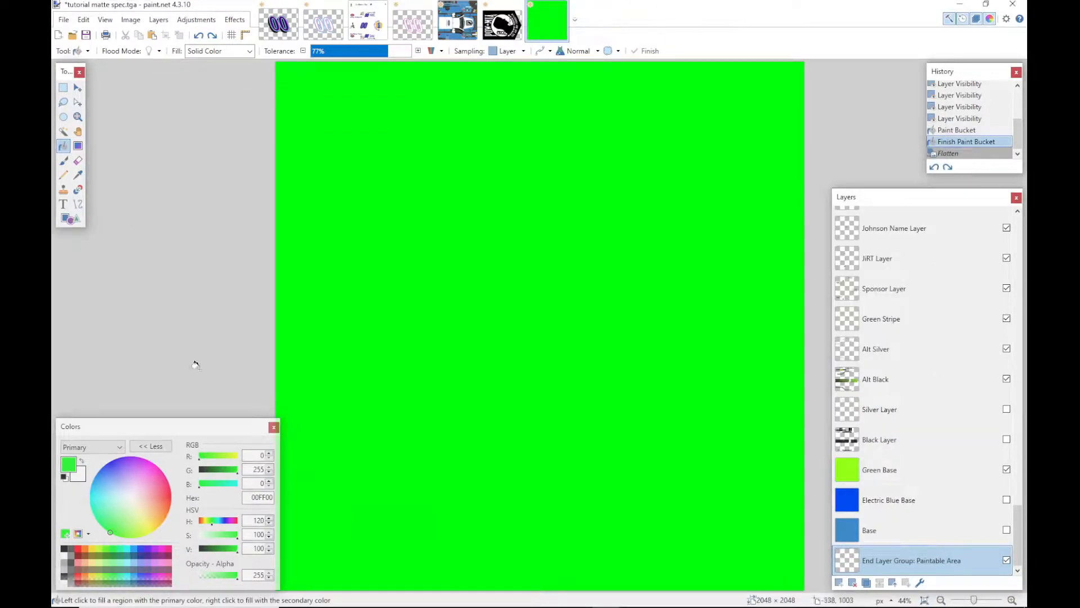
{"action": "double_click", "coordinate": [257, 469]}
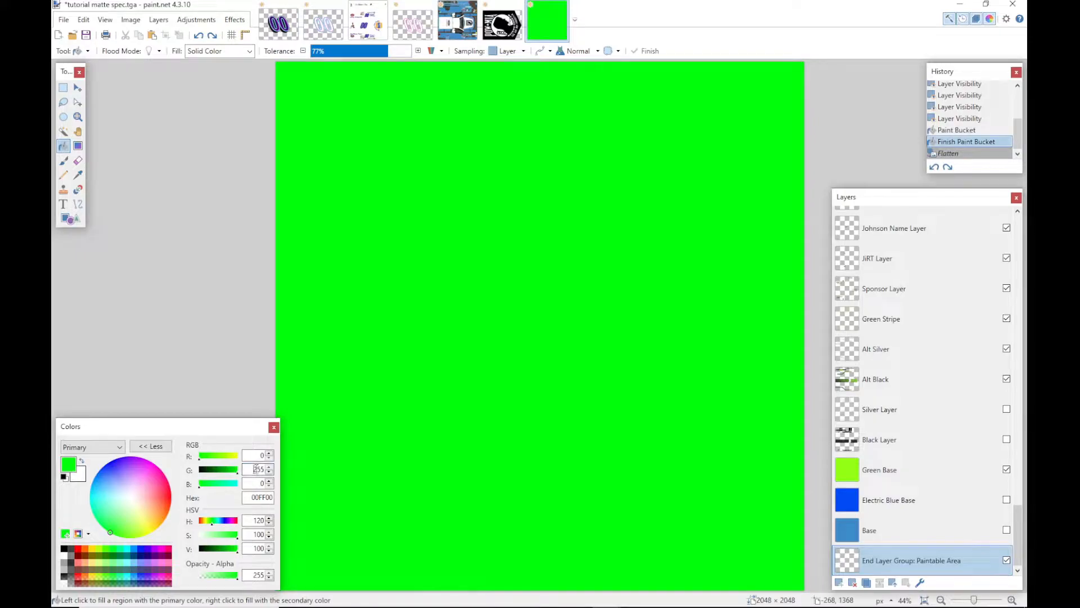
{"action": "type", "text": "155"}
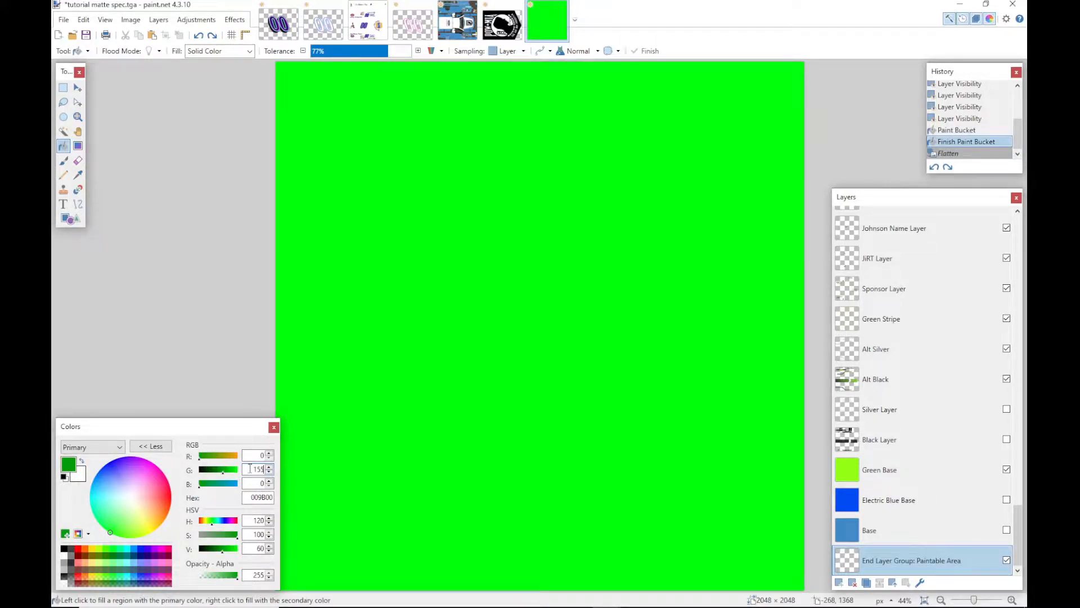
{"action": "left_click_drag", "start_coordinate": [250, 468], "coordinate": [265, 469]}
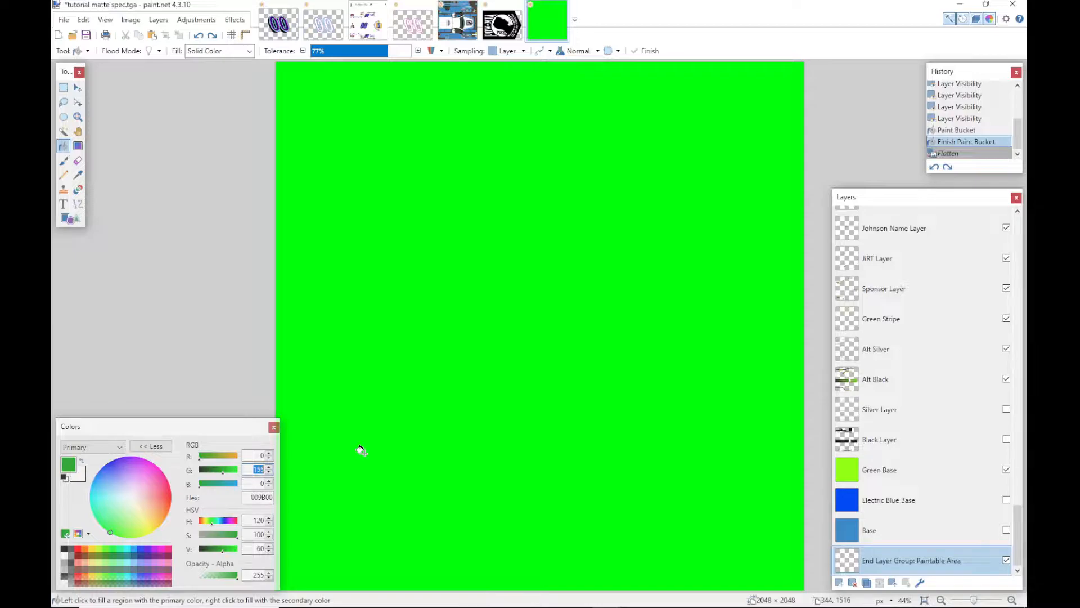
{"action": "type", "text": "15"}
{"action": "left_click", "coordinate": [209, 266]}
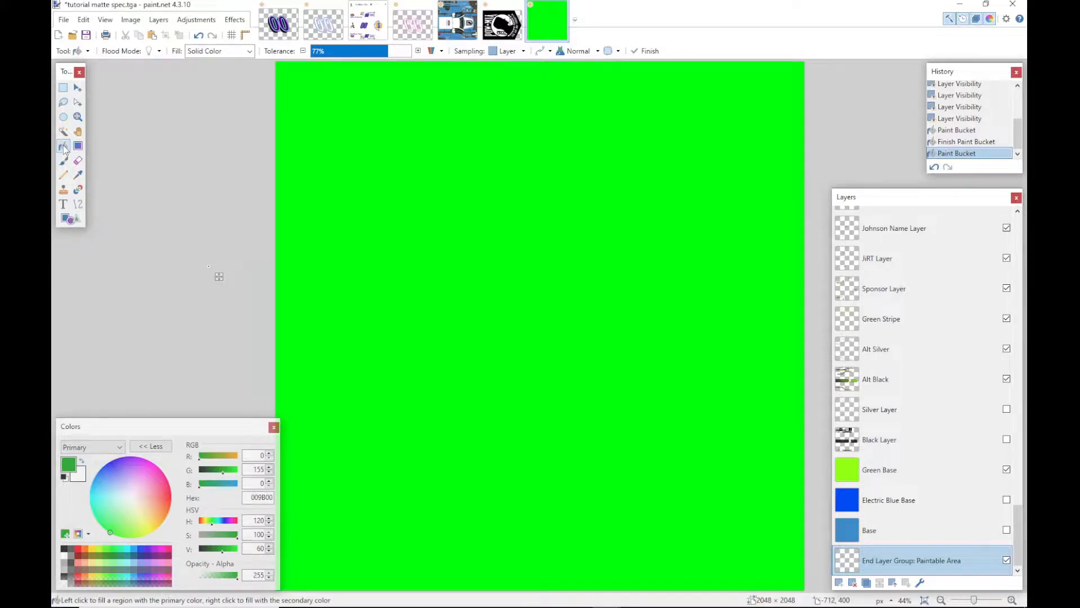
{"action": "left_click", "coordinate": [409, 200]}
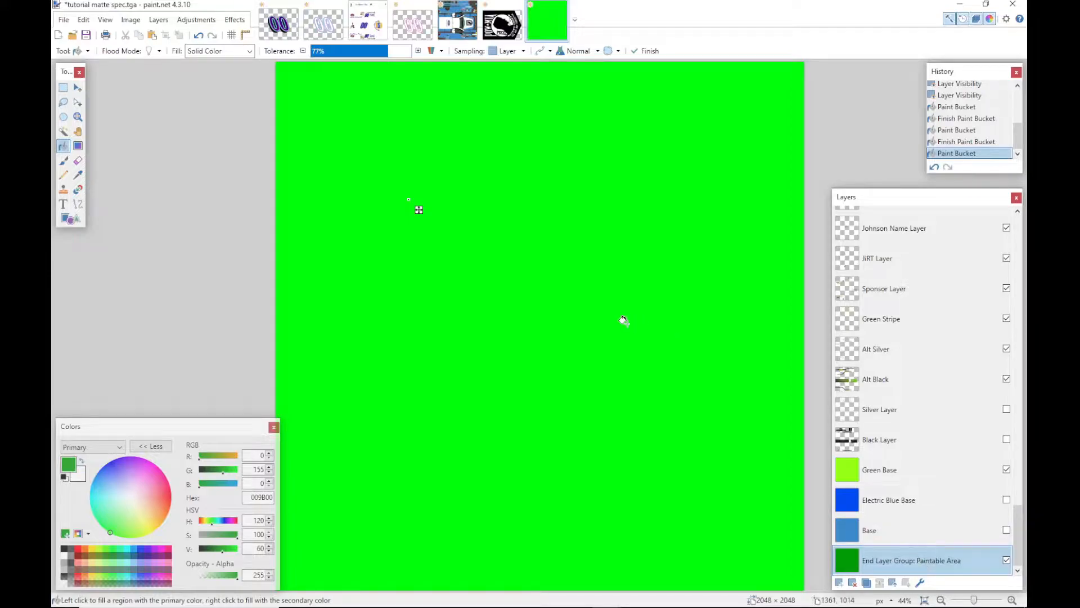
Step: Undo the fill on the wrong layer and refill the Spec Matte Tutorial layer with 009B00
{"action": "left_click", "coordinate": [198, 37]}
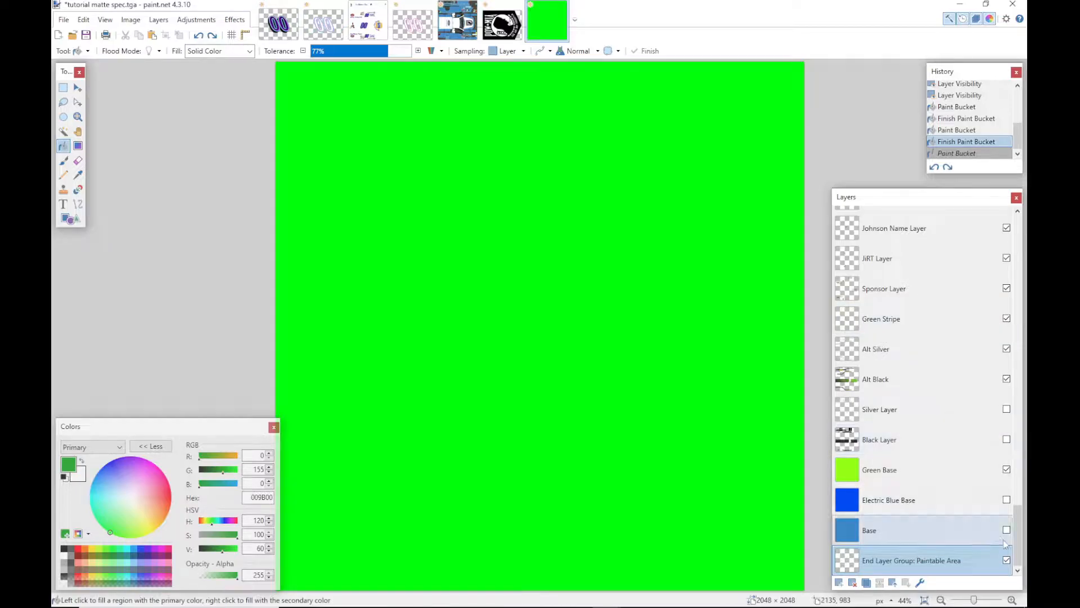
{"action": "left_click_drag", "start_coordinate": [1023, 541], "coordinate": [1023, 532]}
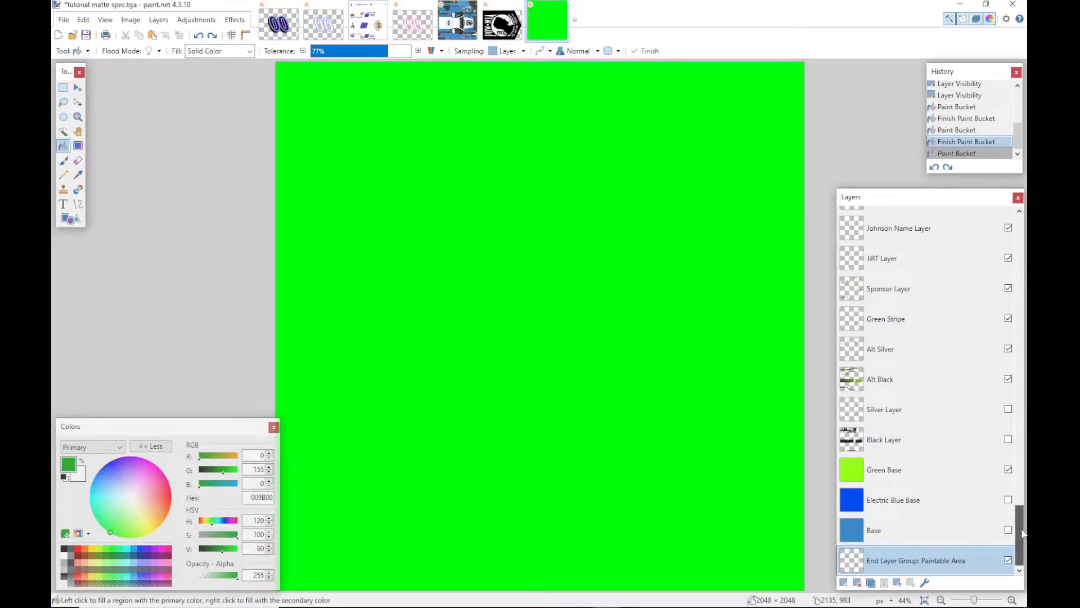
{"action": "scroll", "coordinate": [930, 282], "scroll_direction": "up", "scroll_amount": 15}
{"action": "left_click", "coordinate": [913, 310]}
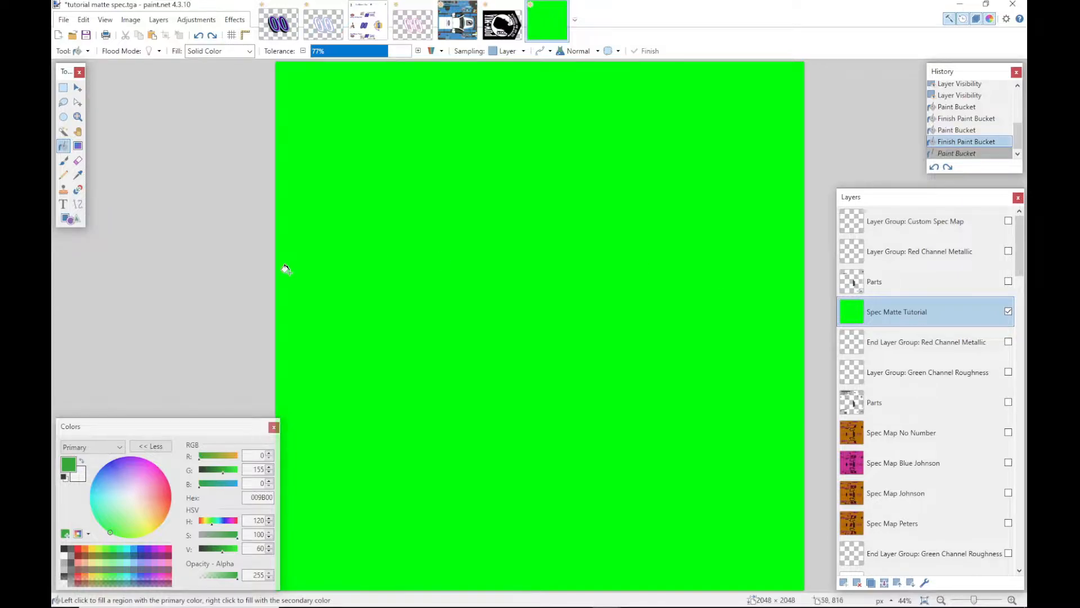
{"action": "left_click", "coordinate": [354, 269]}
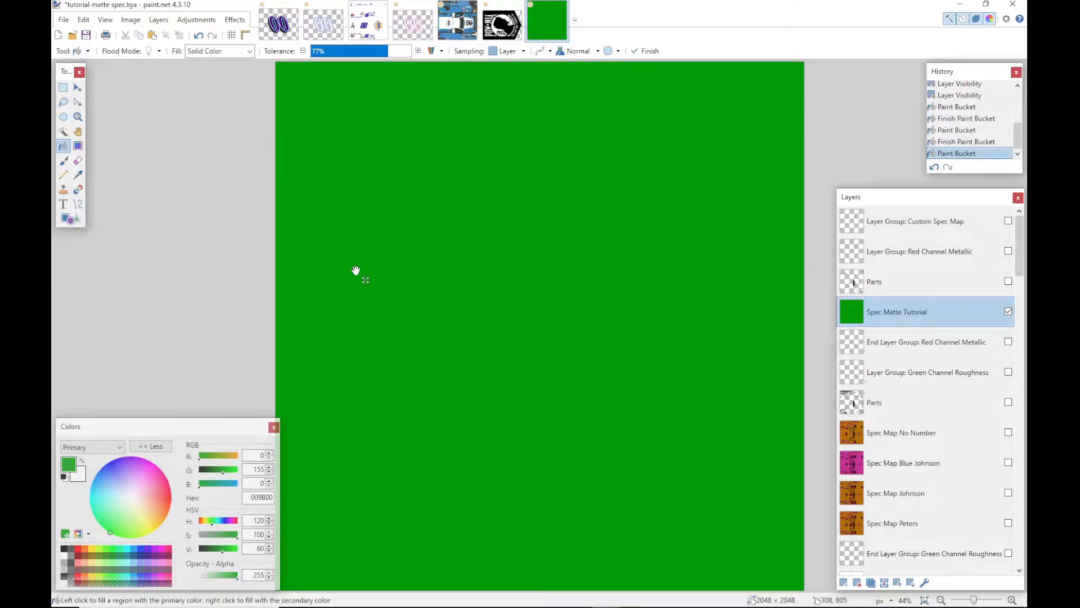
{"action": "left_click", "coordinate": [63, 19]}
{"action": "mouse_move", "coordinate": [83, 19]}
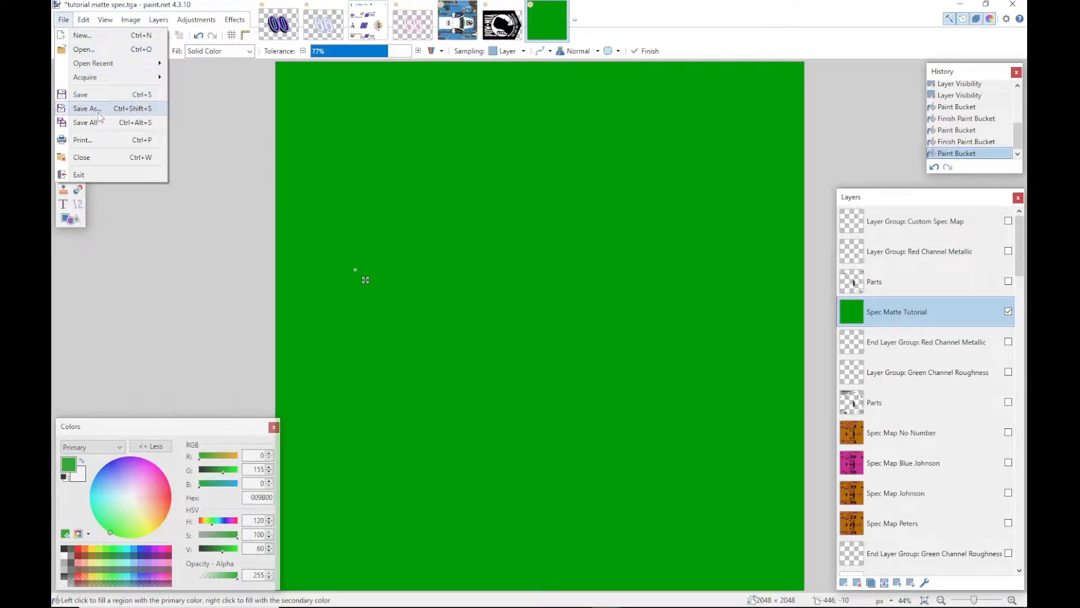
Step: Overwrite tutorial matte spec.tga as TGA, accepting replace and flatten, then undo the flatten
{"action": "left_click", "coordinate": [99, 112]}
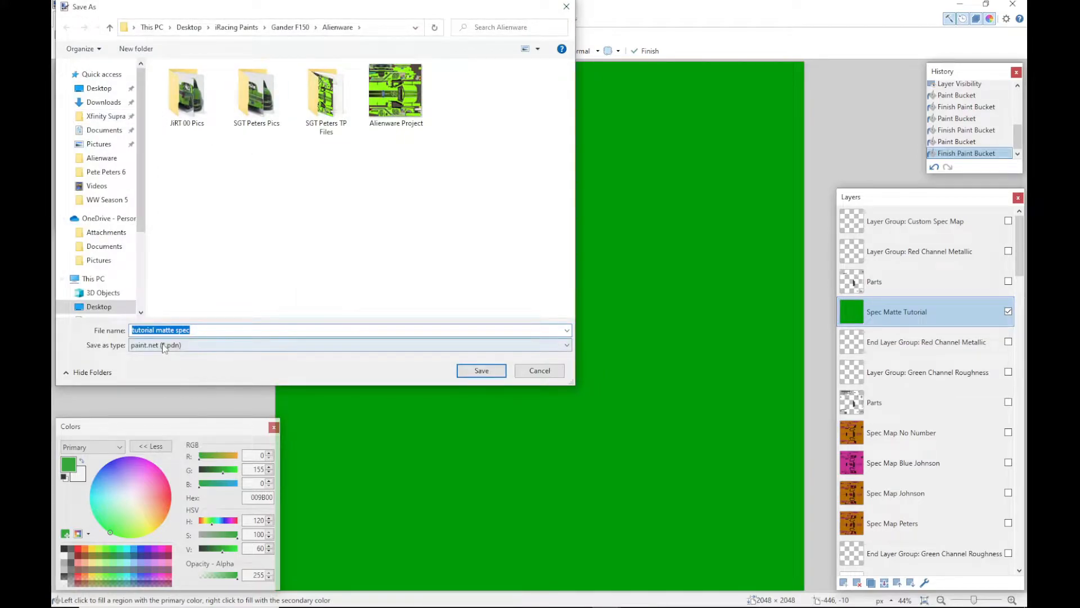
{"action": "left_click", "coordinate": [164, 346]}
{"action": "left_click", "coordinate": [157, 412]}
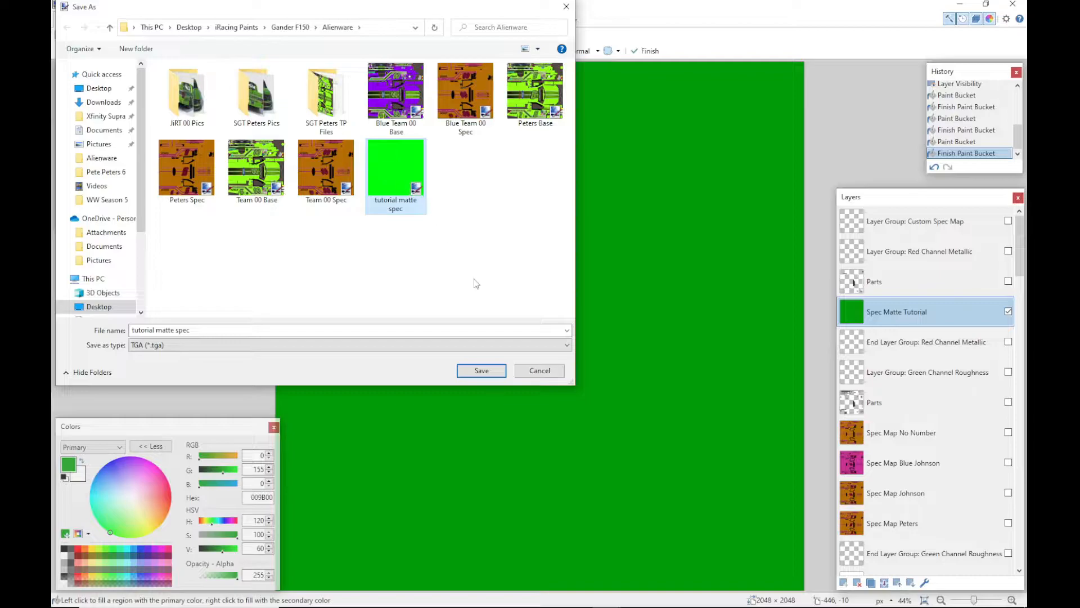
{"action": "left_click", "coordinate": [487, 373]}
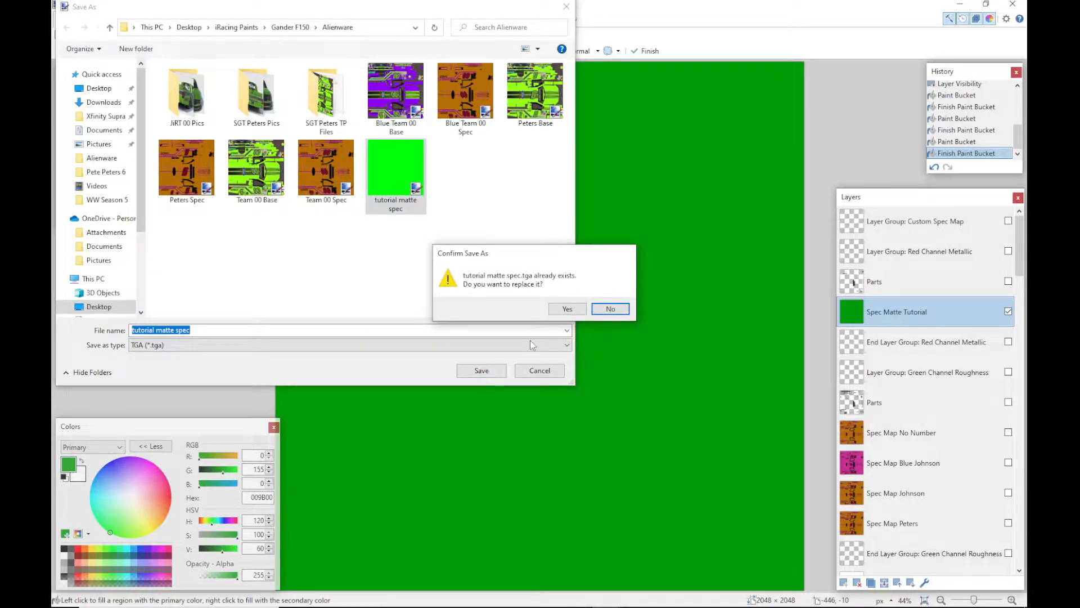
{"action": "left_click", "coordinate": [566, 308]}
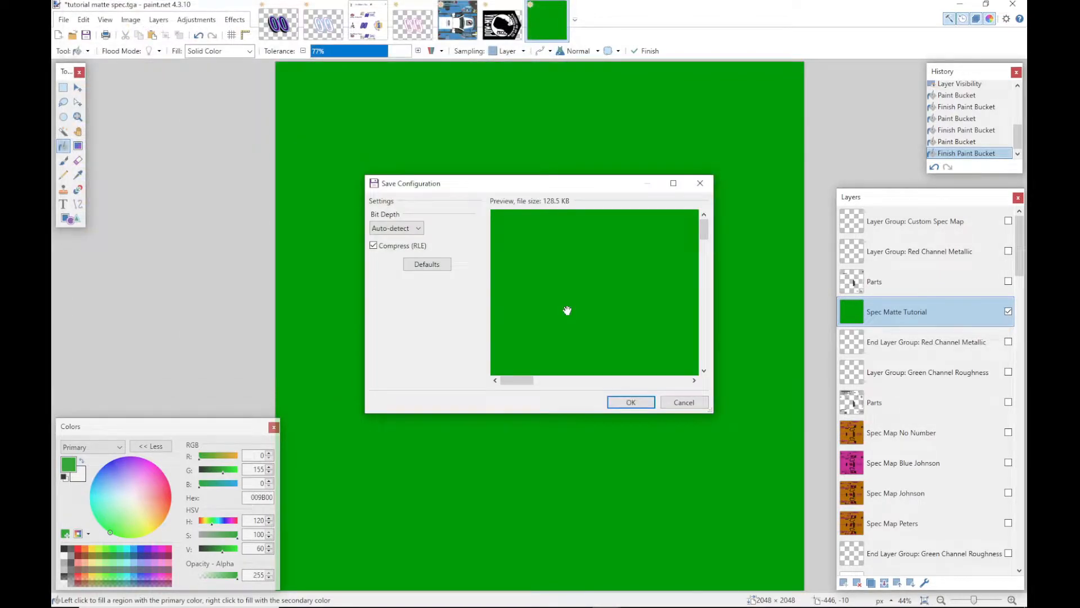
{"action": "left_click", "coordinate": [626, 404]}
{"action": "left_click", "coordinate": [536, 336]}
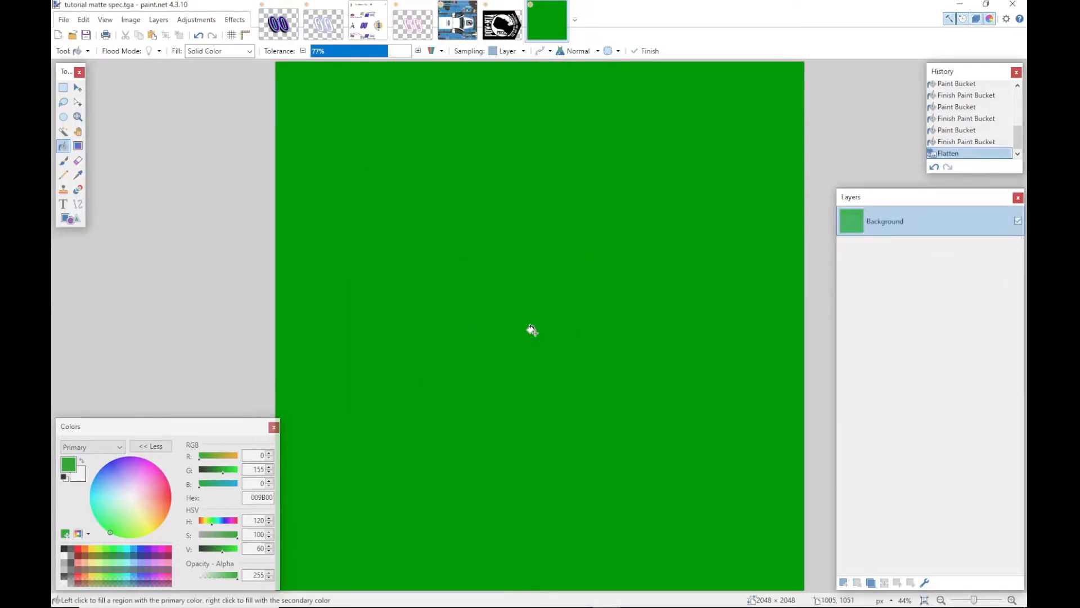
{"action": "left_click", "coordinate": [199, 36]}
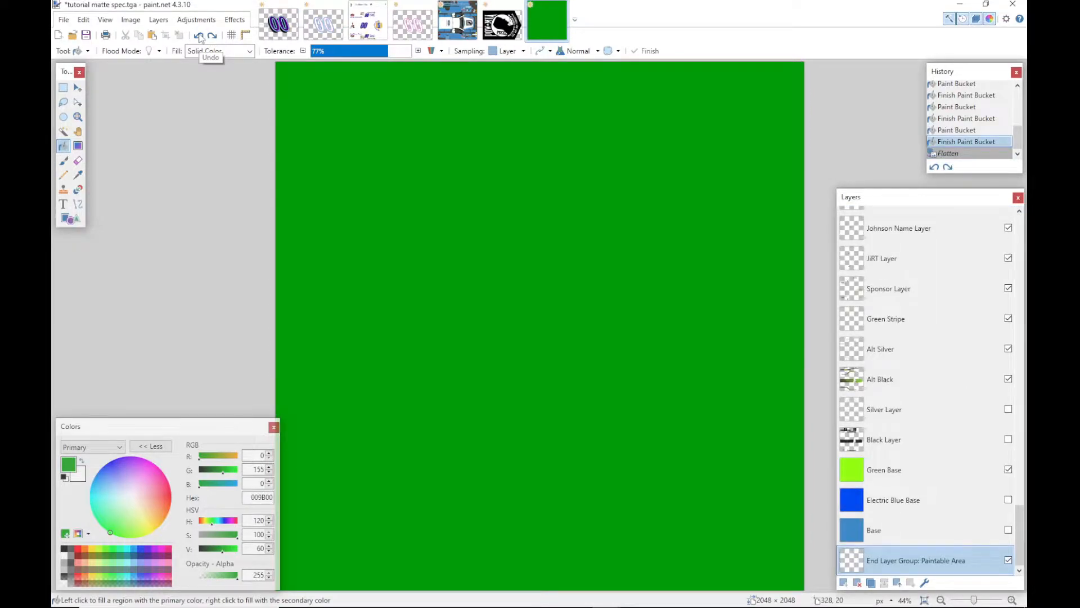
Step: Copy tutorial matte spec from Desktop > iRacing Paints > Gander F150 > Alienware
{"action": "mouse_move", "coordinate": [465, 601]}
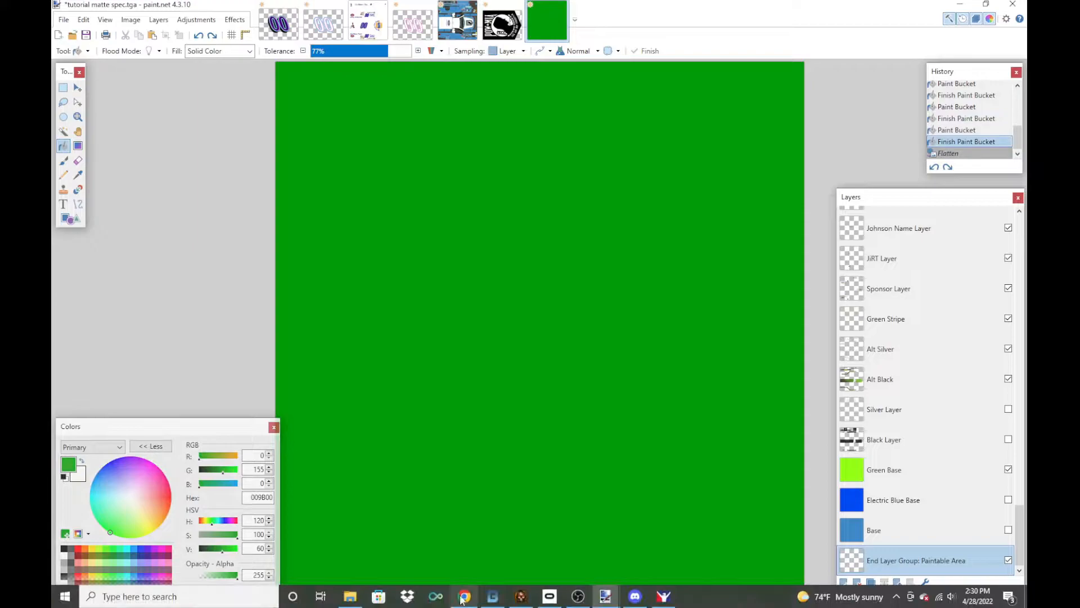
{"action": "left_click", "coordinate": [349, 598]}
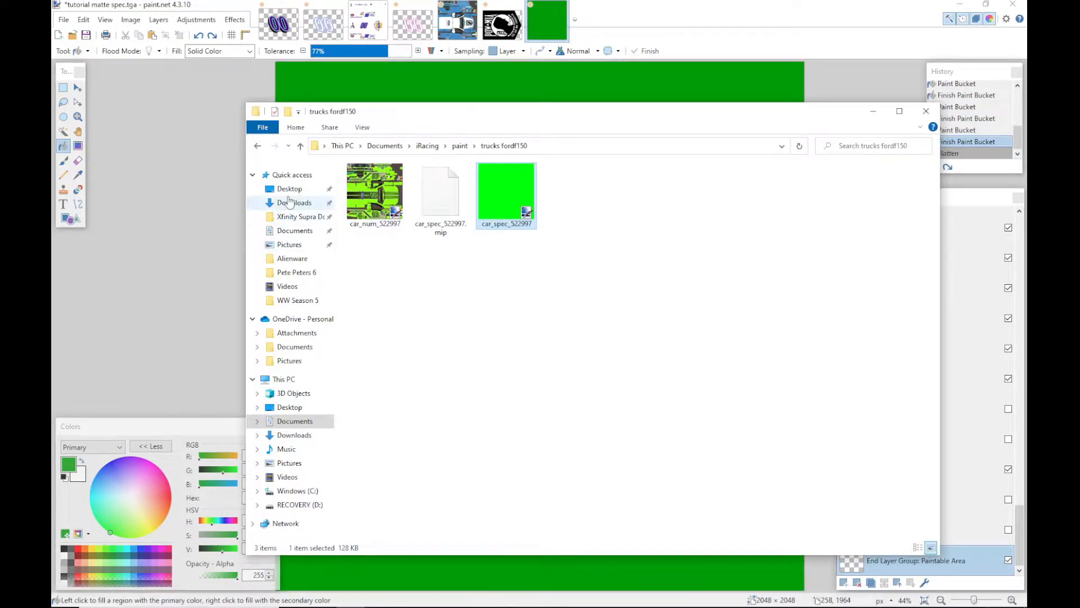
{"action": "left_click", "coordinate": [289, 189]}
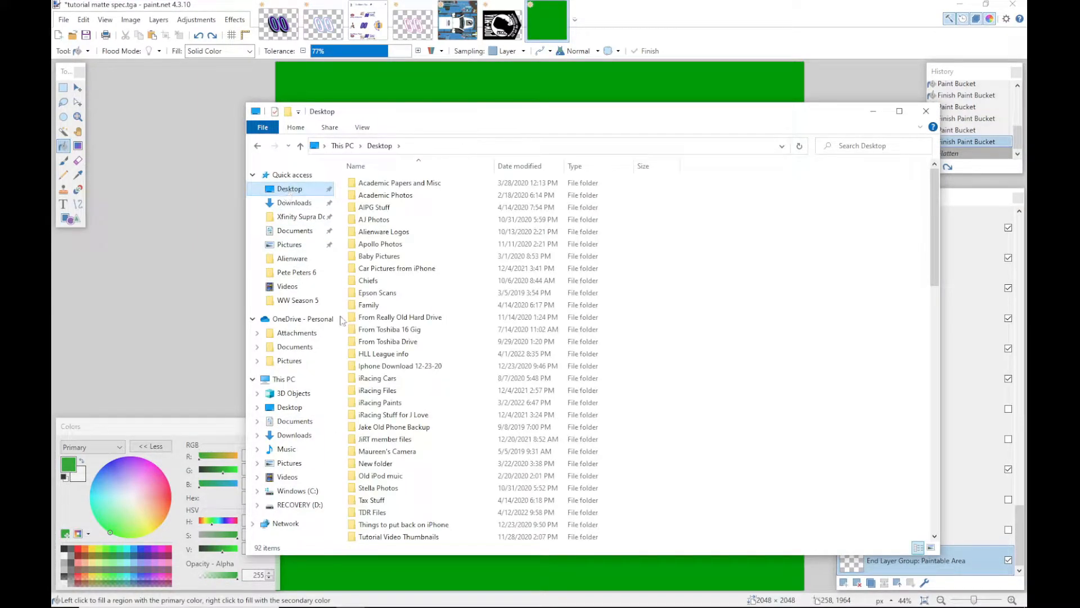
{"action": "double_click", "coordinate": [380, 403]}
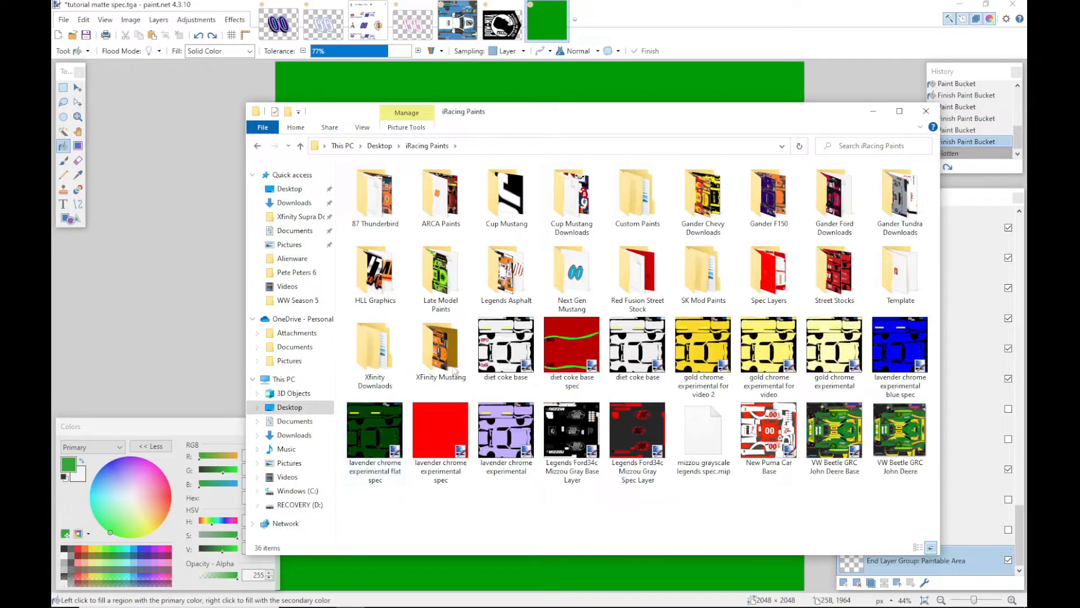
{"action": "double_click", "coordinate": [777, 198]}
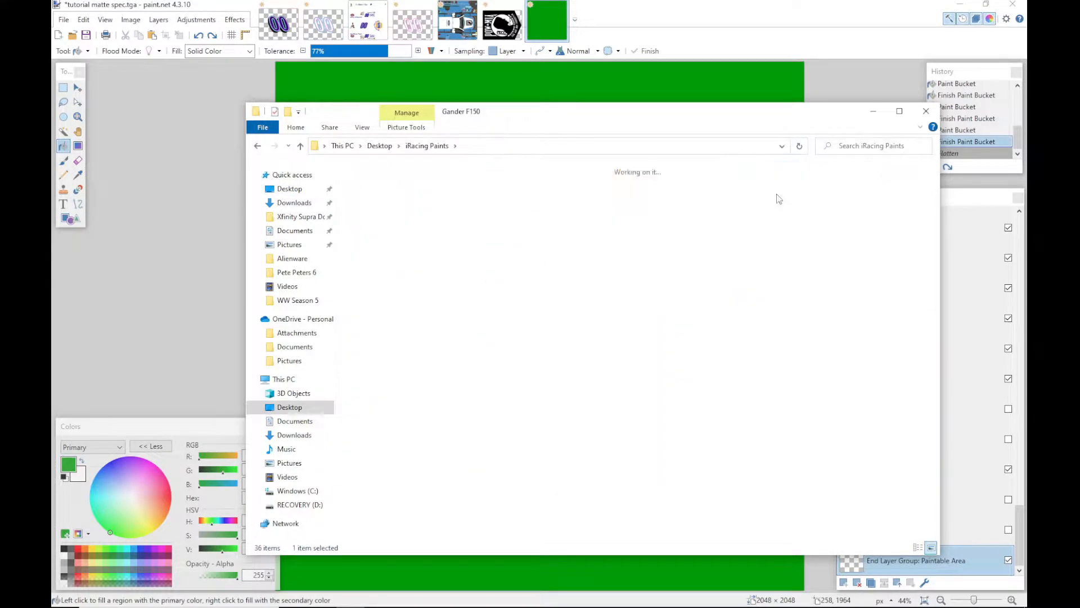
{"action": "double_click", "coordinate": [369, 187]}
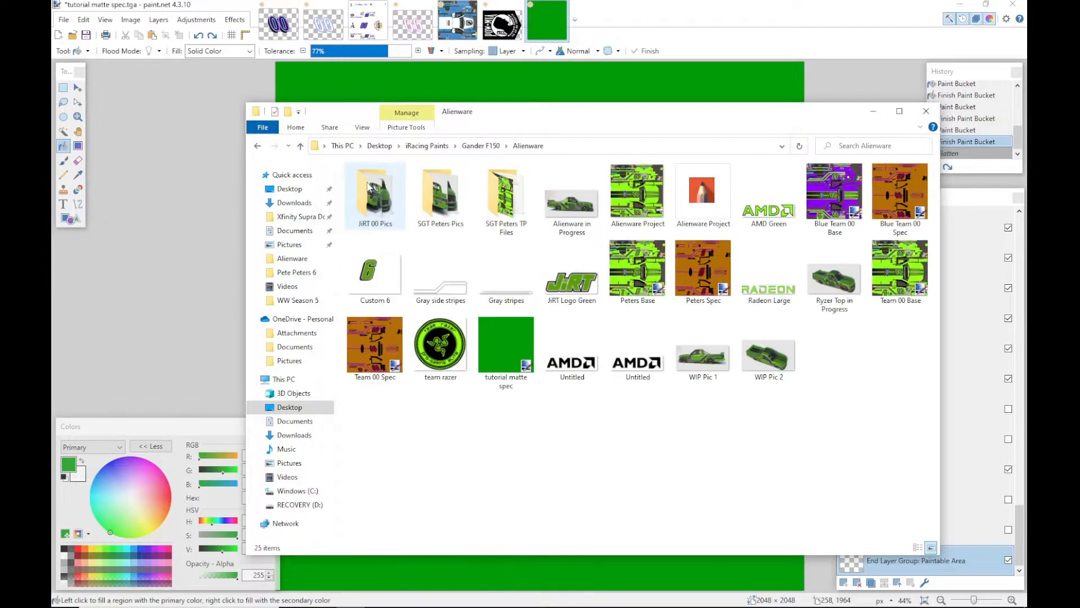
{"action": "right_click", "coordinate": [514, 340]}
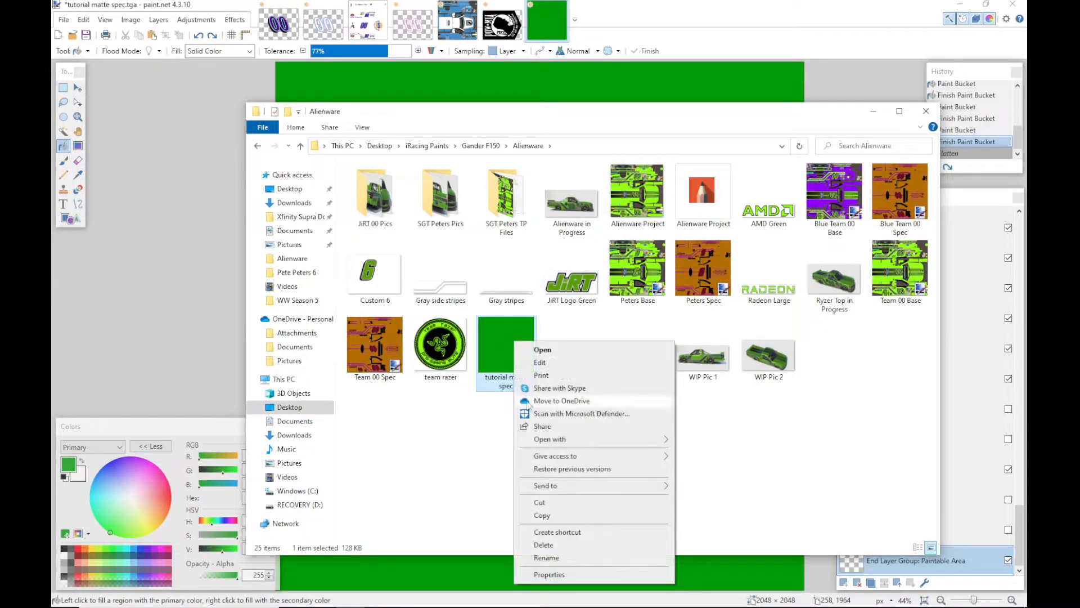
{"action": "left_click", "coordinate": [544, 516]}
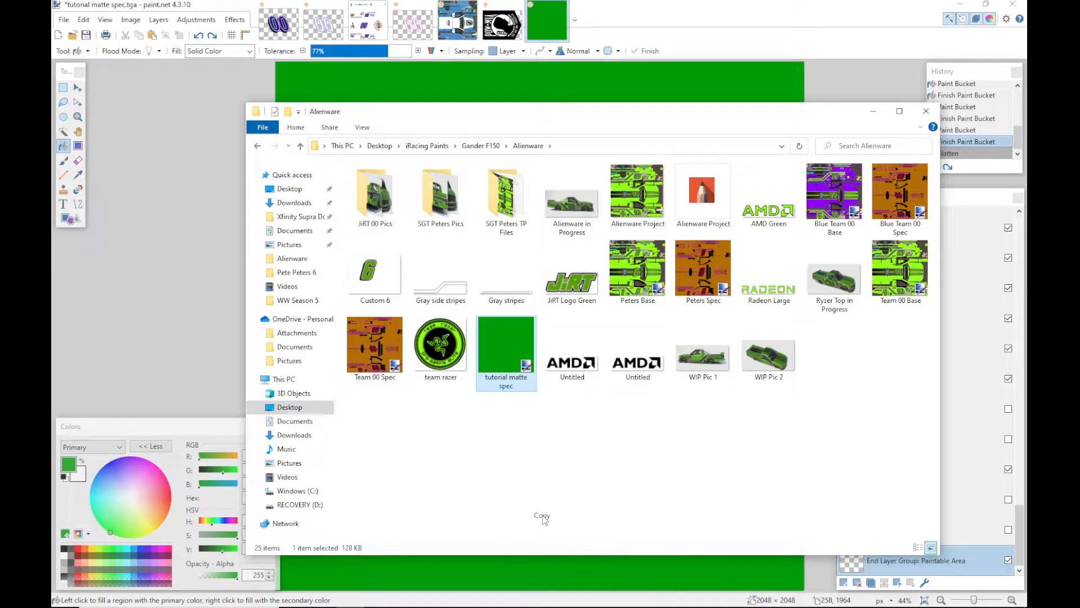
Step: In Documents > iRacing > paint > trucks fordf150, delete the old spec files and paste, replacing the existing file
{"action": "left_click", "coordinate": [304, 232]}
{"action": "double_click", "coordinate": [369, 305]}
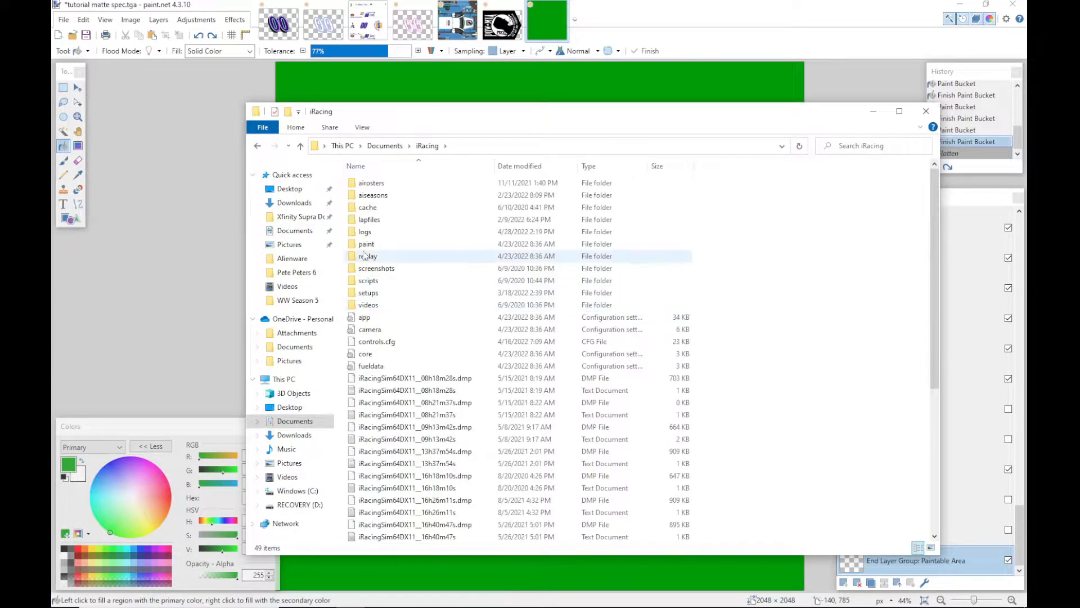
{"action": "double_click", "coordinate": [366, 243]}
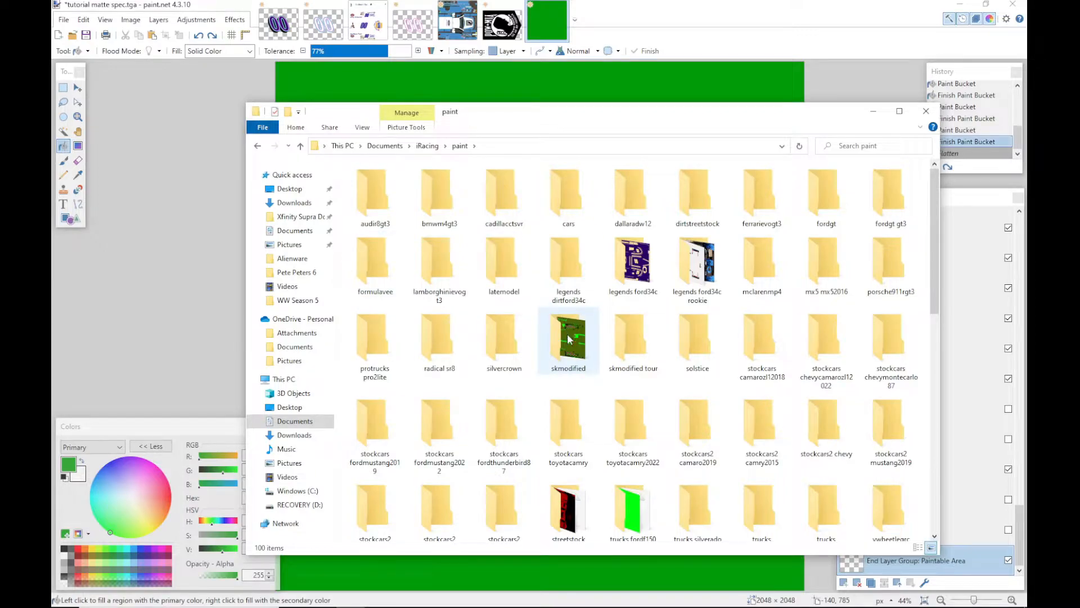
{"action": "double_click", "coordinate": [635, 503]}
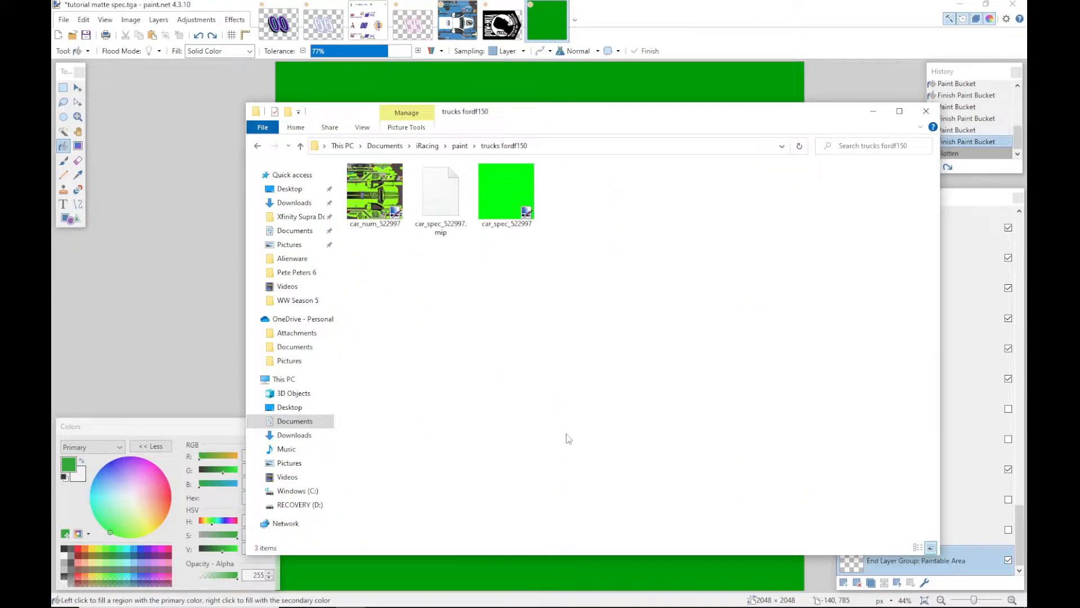
{"action": "left_click", "coordinate": [437, 191]}
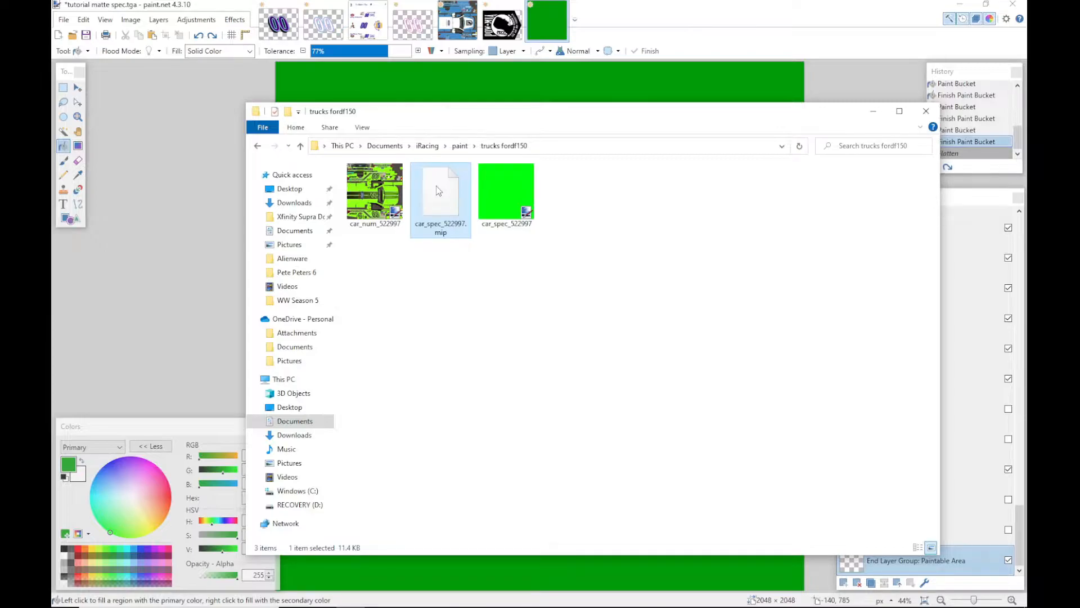
{"action": "key", "text": "shift+Right"}
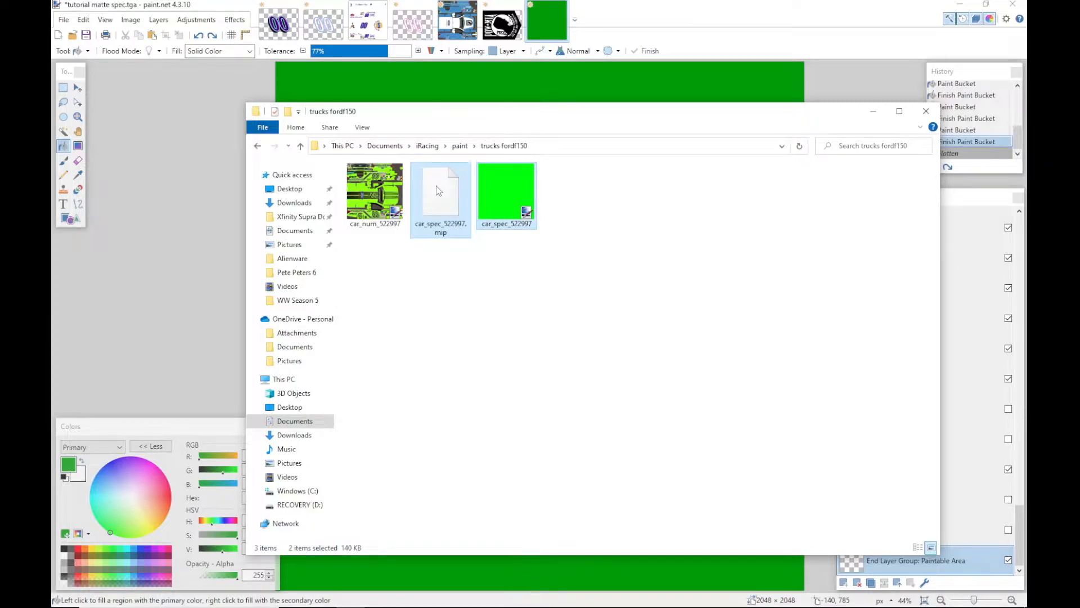
{"action": "key", "text": "Delete"}
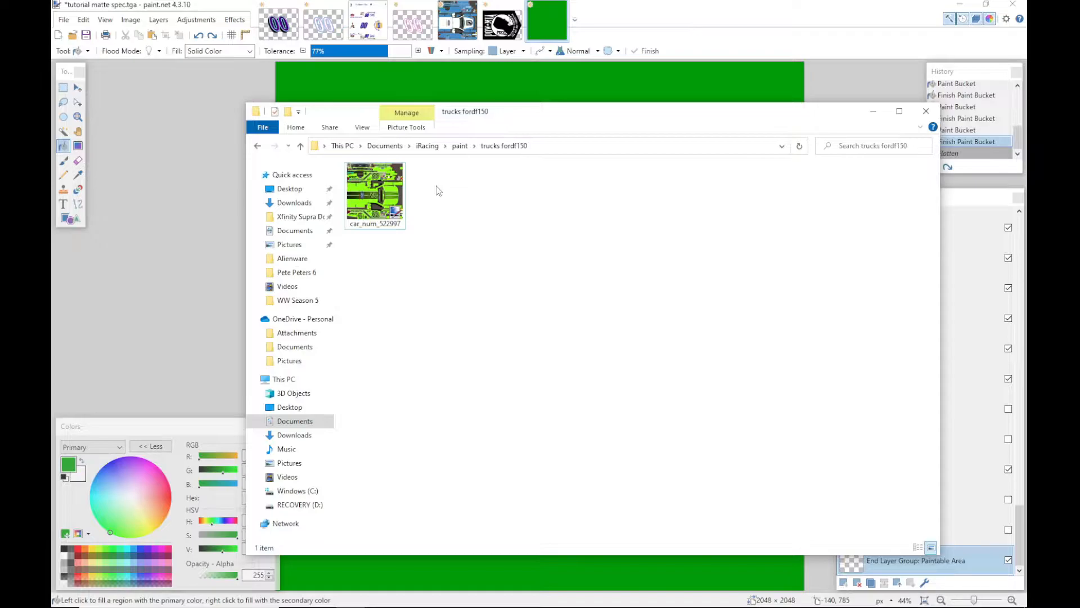
{"action": "key", "text": "ctrl+v"}
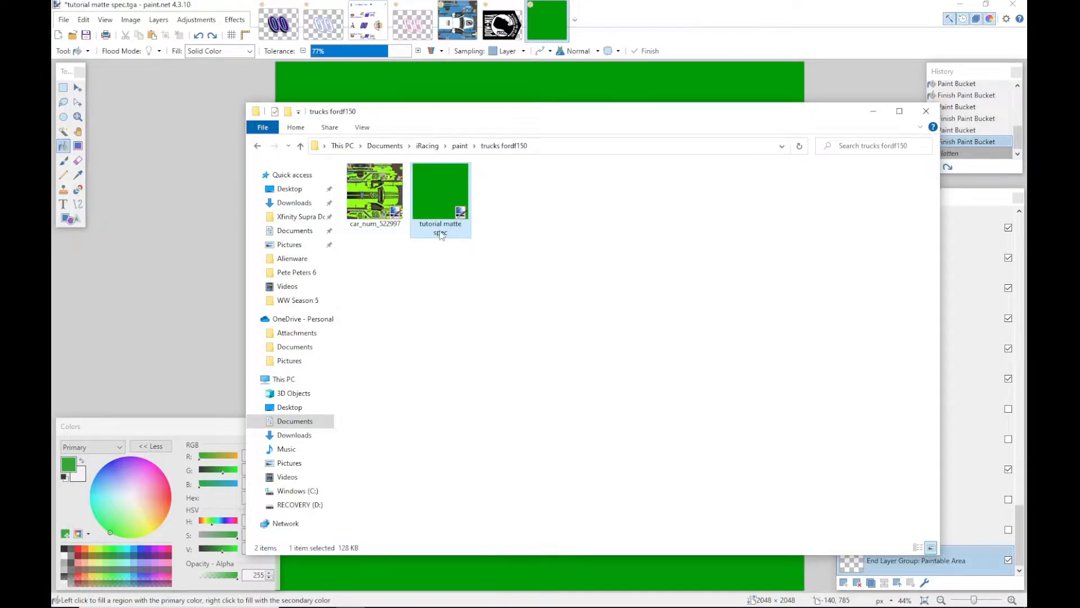
{"action": "right_click", "coordinate": [511, 188]}
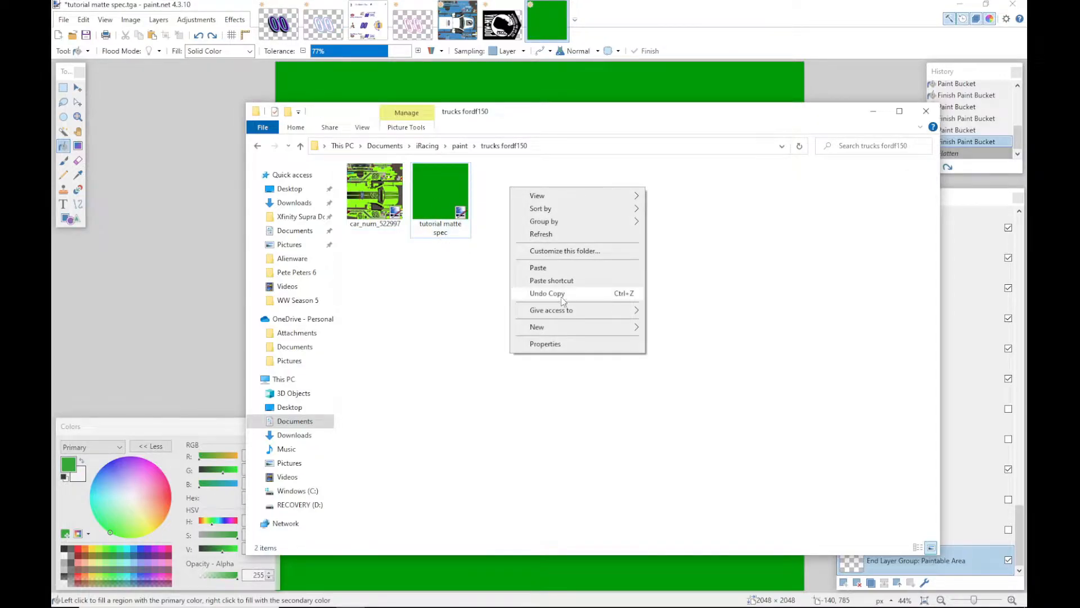
{"action": "left_click", "coordinate": [539, 268]}
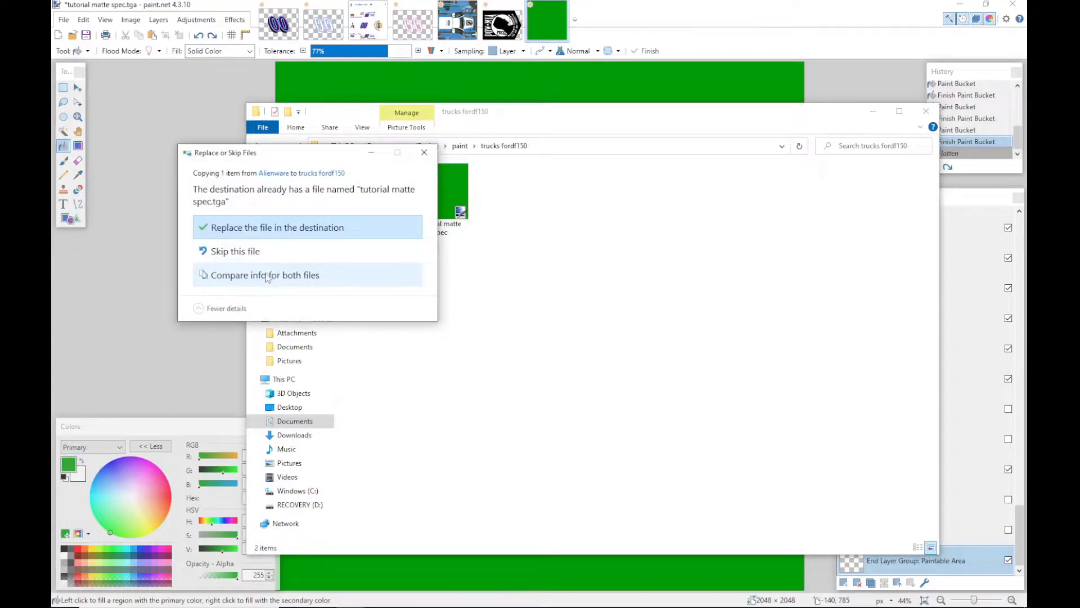
{"action": "left_click", "coordinate": [241, 236]}
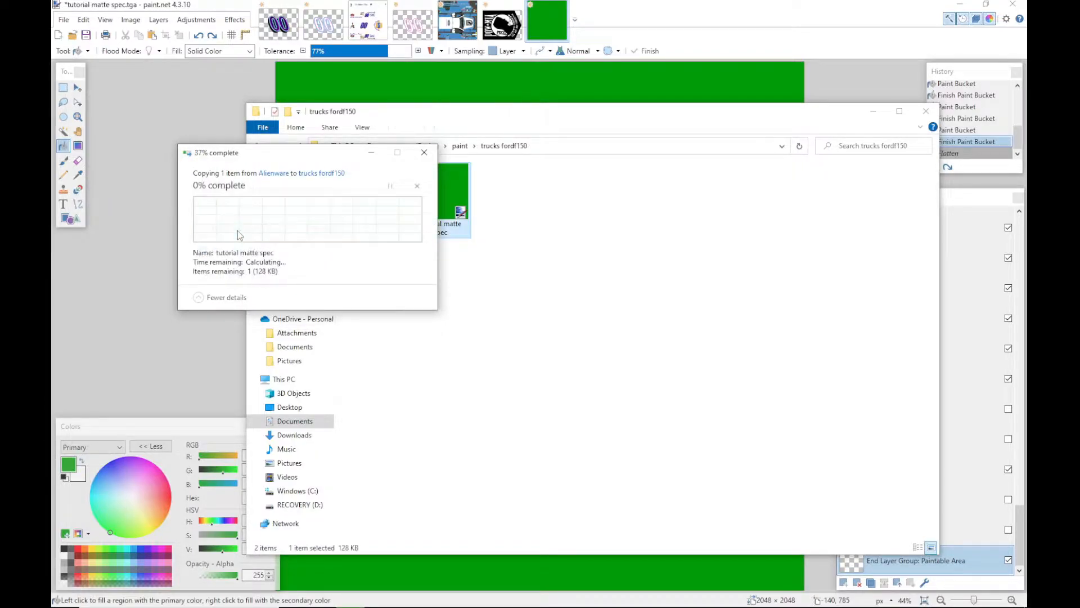
Step: Rename the pasted spec file to car_spec_ followed by the member ID
{"action": "left_click", "coordinate": [440, 228]}
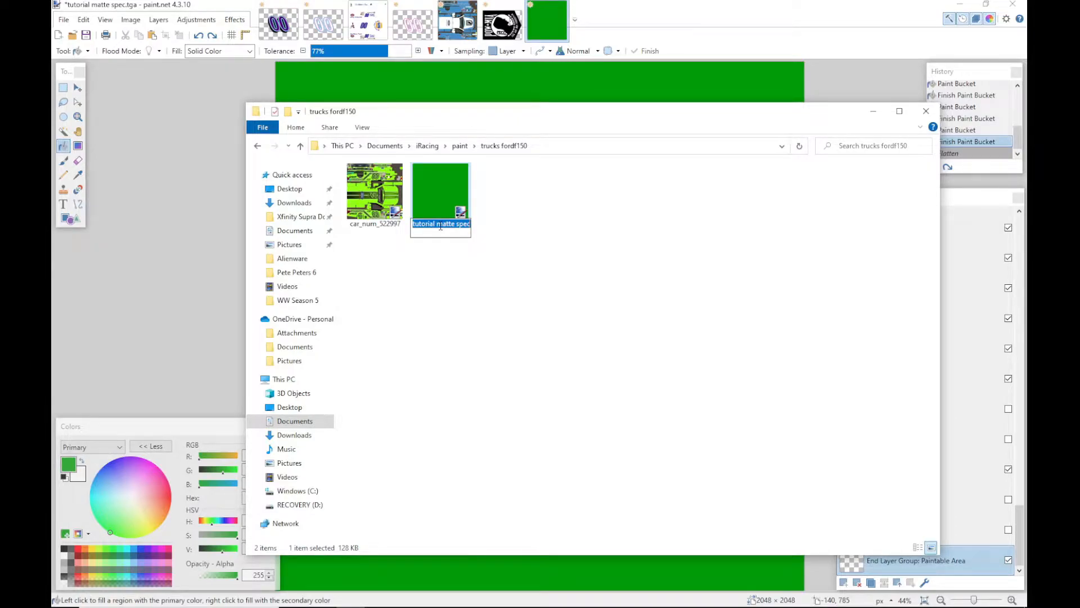
{"action": "type", "text": "car_sp"}
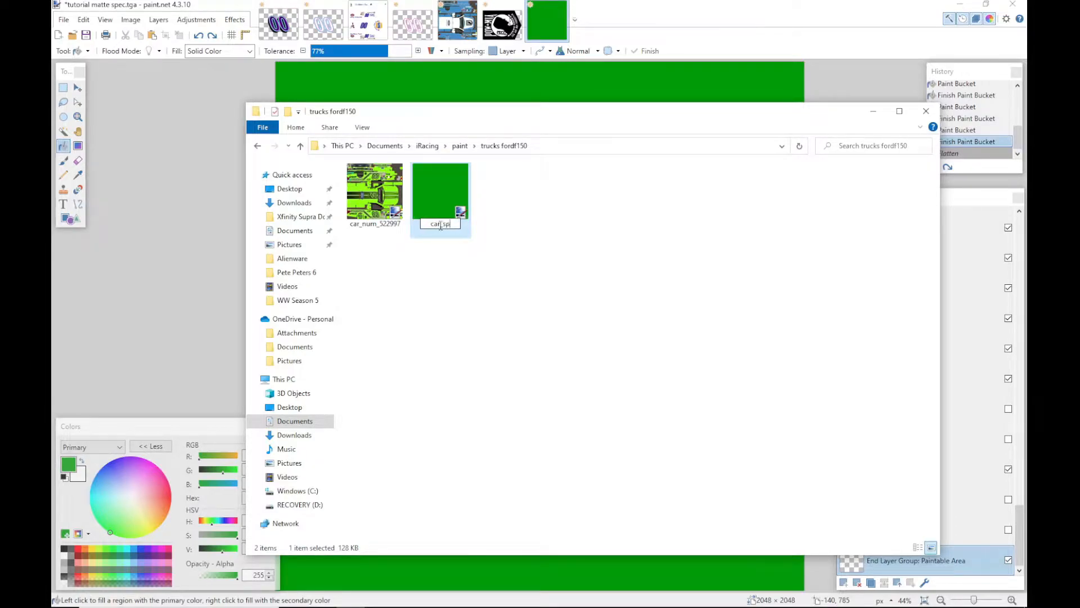
{"action": "type", "text": "ec_522997"}
{"action": "key", "text": "Return"}
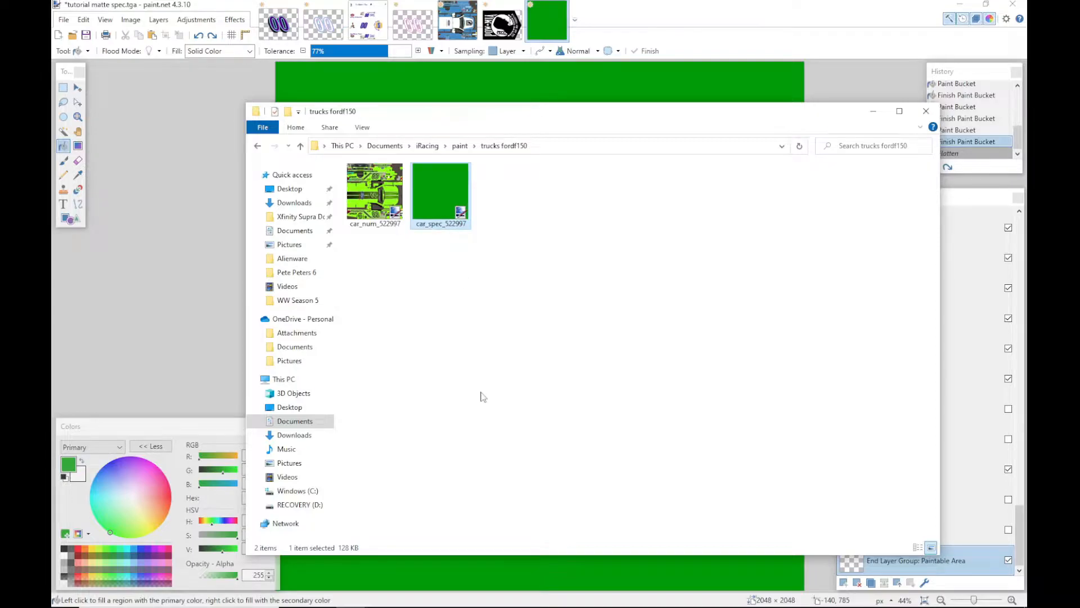
{"action": "mouse_move", "coordinate": [596, 605]}
{"action": "left_click", "coordinate": [663, 595]}
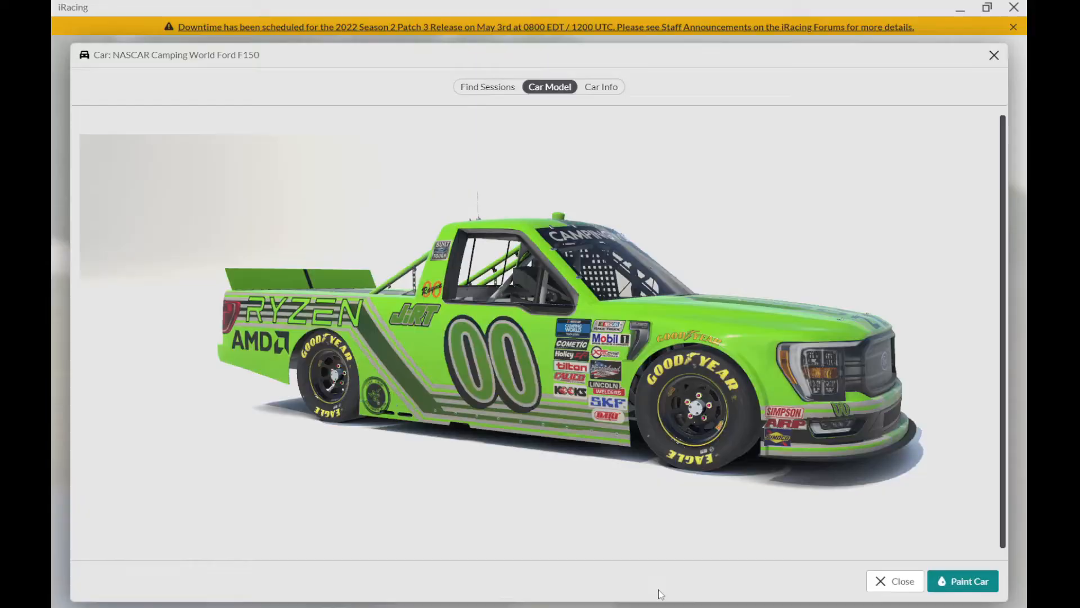
{"action": "left_click_drag", "start_coordinate": [544, 309], "coordinate": [448, 389]}
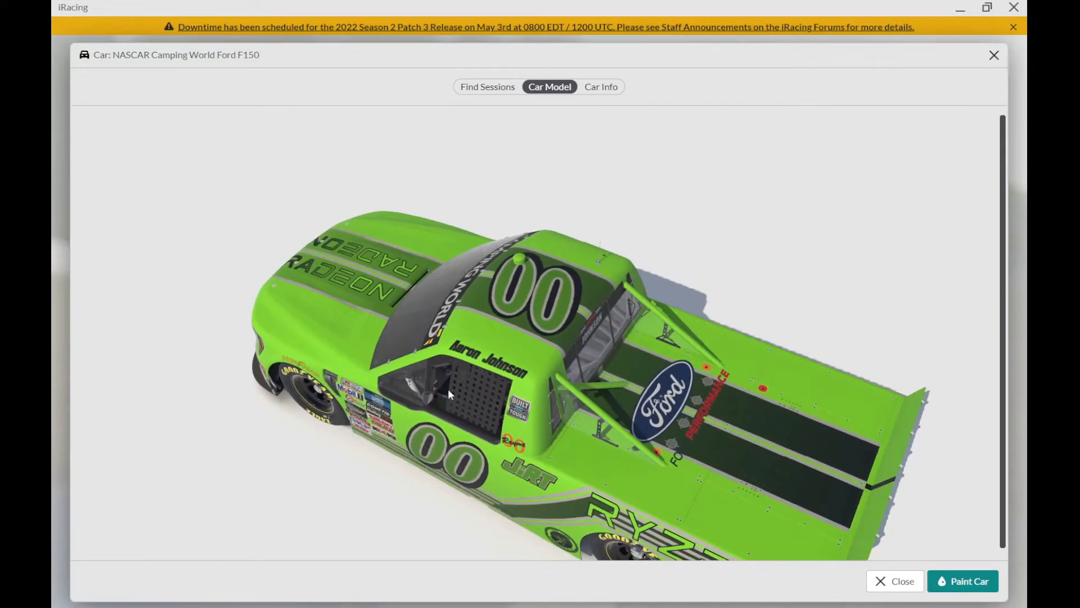
{"action": "left_click_drag", "start_coordinate": [339, 363], "coordinate": [330, 157]}
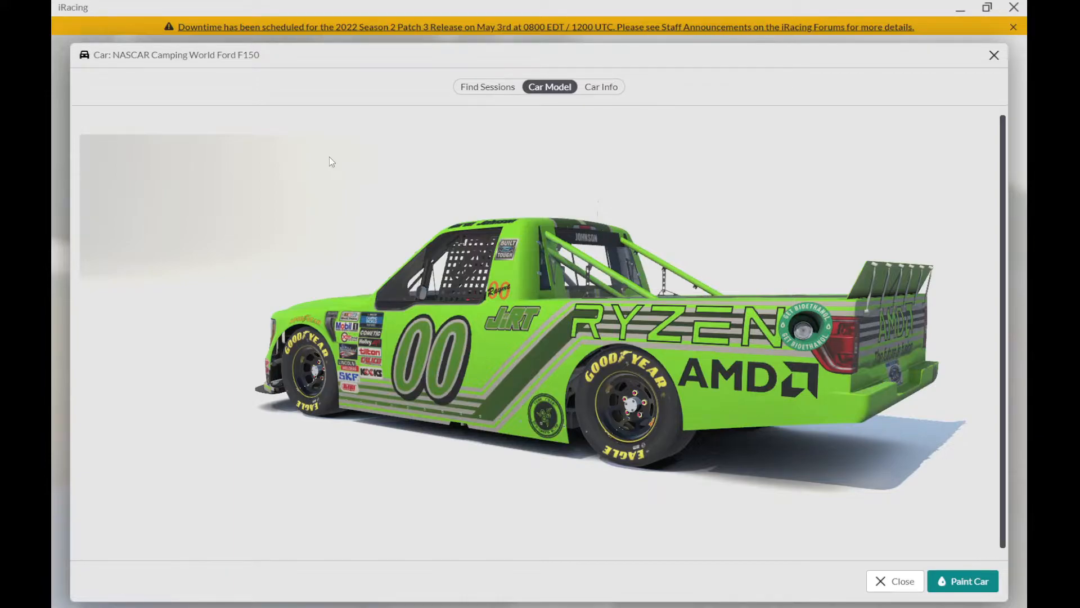
{"action": "left_click_drag", "start_coordinate": [512, 288], "coordinate": [535, 340]}
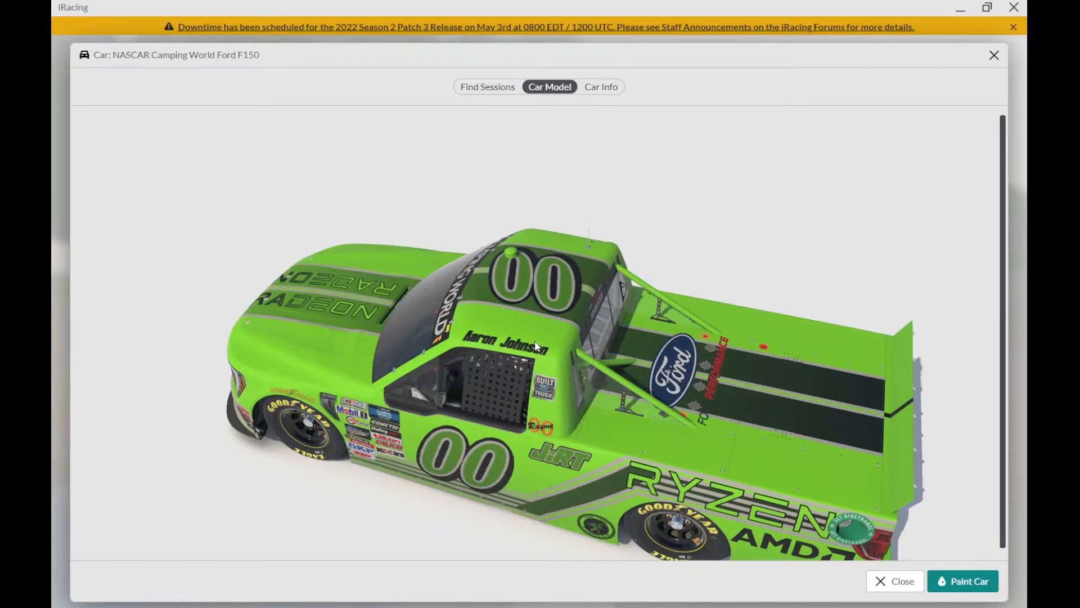
{"action": "left_click_drag", "start_coordinate": [534, 339], "coordinate": [512, 282]}
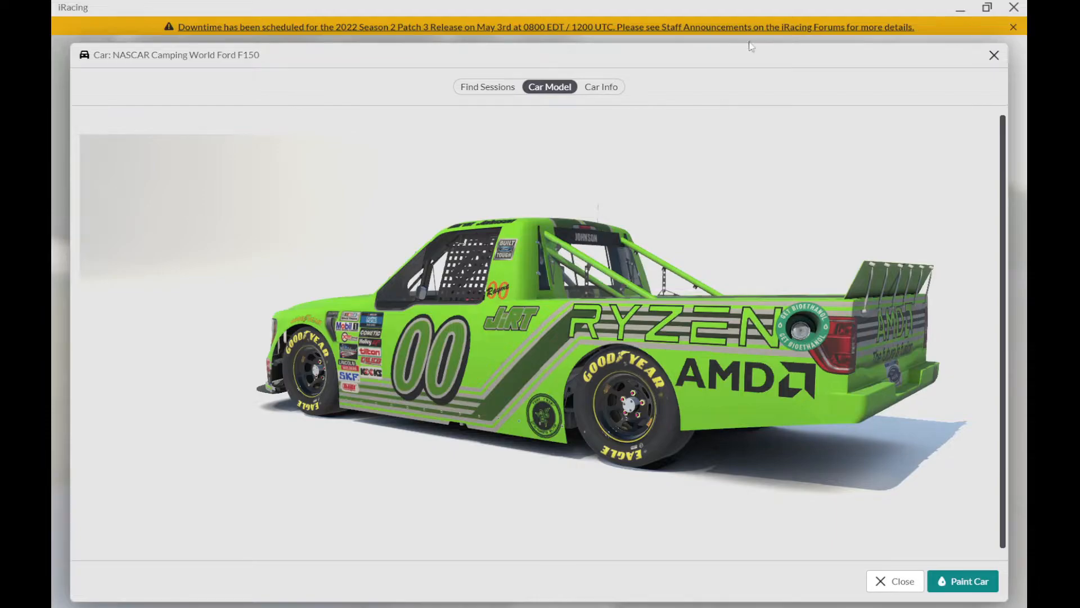
Step: Minimize iRacing and Explorer, then hide the green Spec Matte Tutorial layer to reveal the livery
{"action": "left_click", "coordinate": [957, 11]}
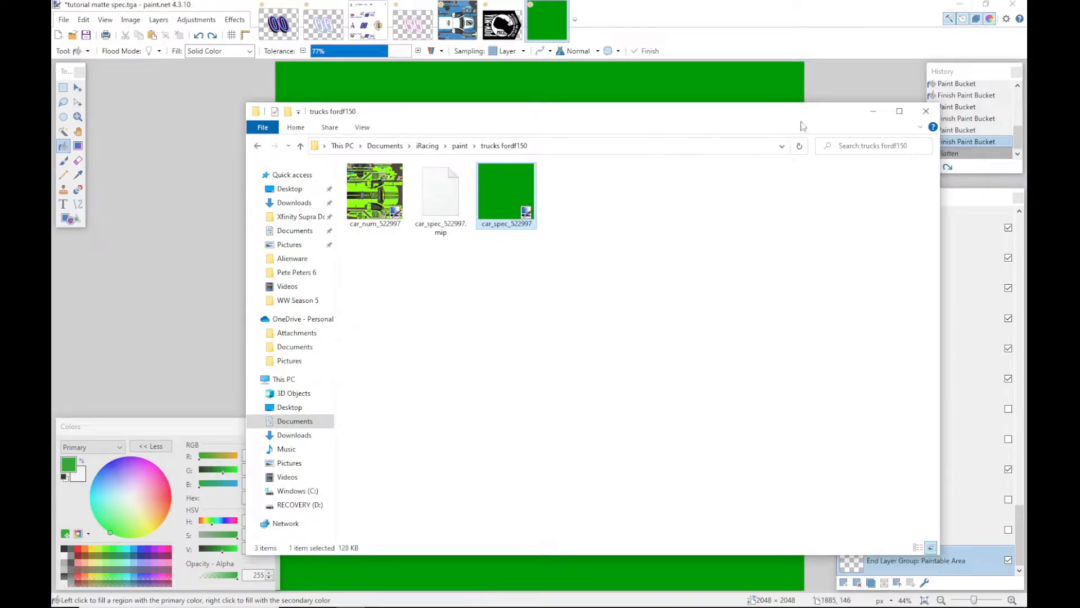
{"action": "left_click", "coordinate": [867, 108]}
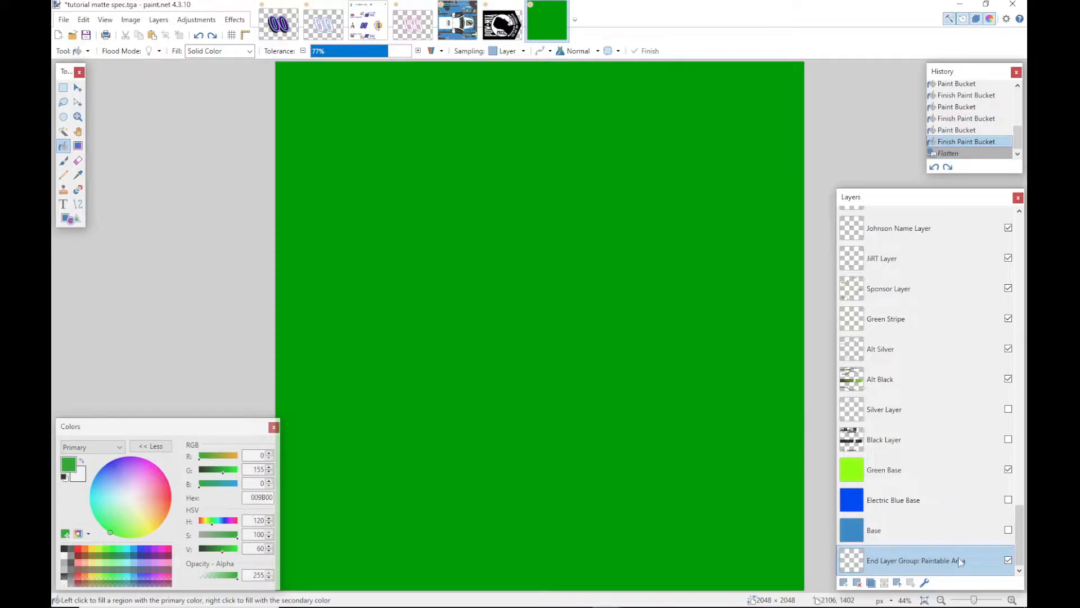
{"action": "left_click_drag", "start_coordinate": [1018, 537], "coordinate": [1017, 247]}
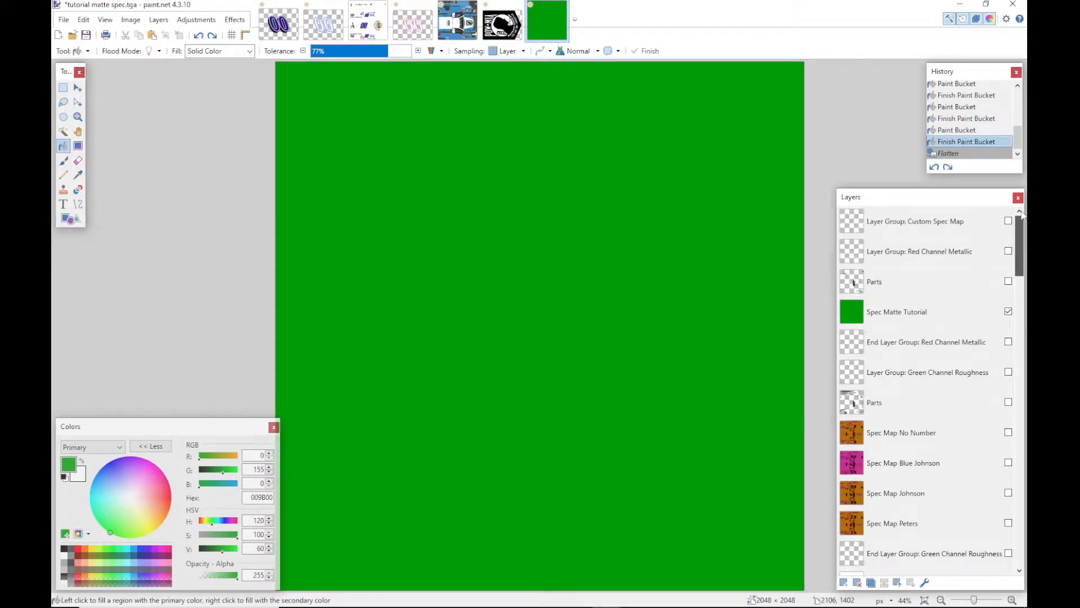
{"action": "left_click", "coordinate": [1008, 311]}
{"action": "left_click", "coordinate": [1008, 312]}
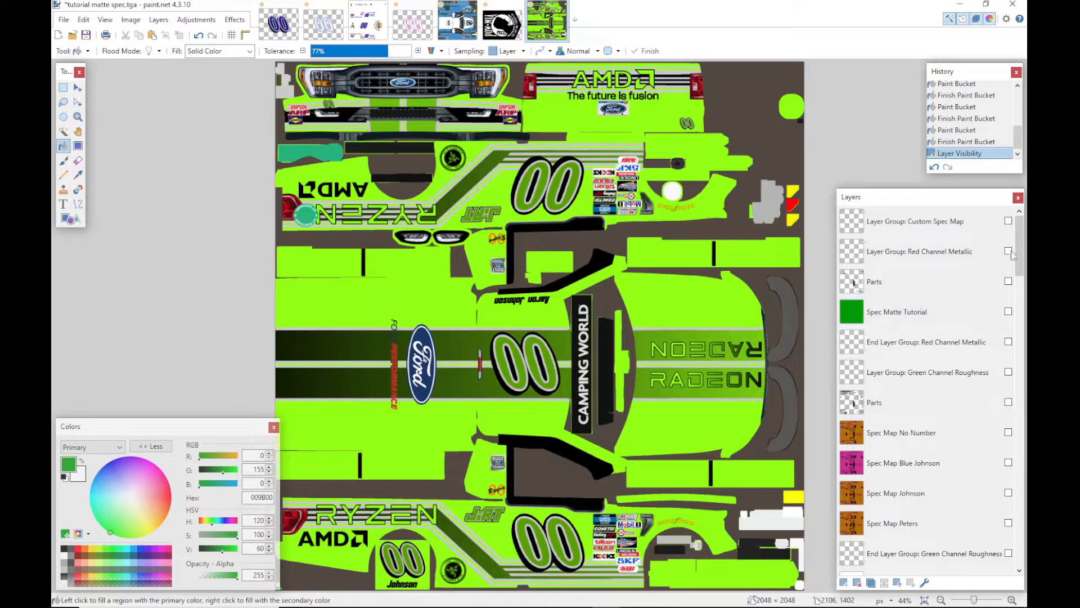
{"action": "left_click_drag", "start_coordinate": [1021, 243], "coordinate": [1025, 556]}
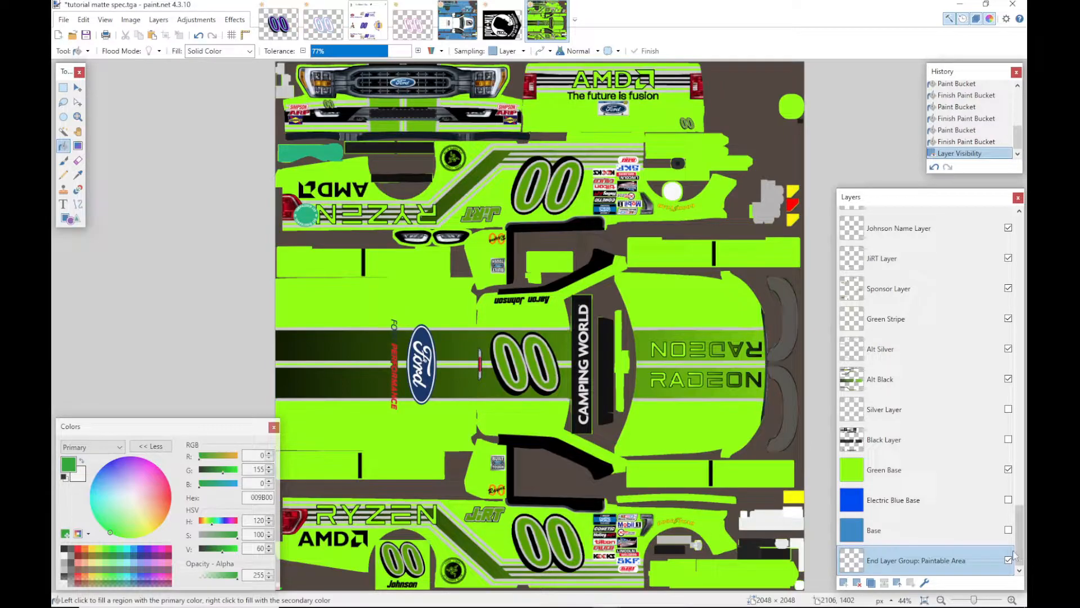
Step: Select the Alt Black layer, toggle its stripes off and back on, and pick the Magic Wand
{"action": "left_click", "coordinate": [937, 467]}
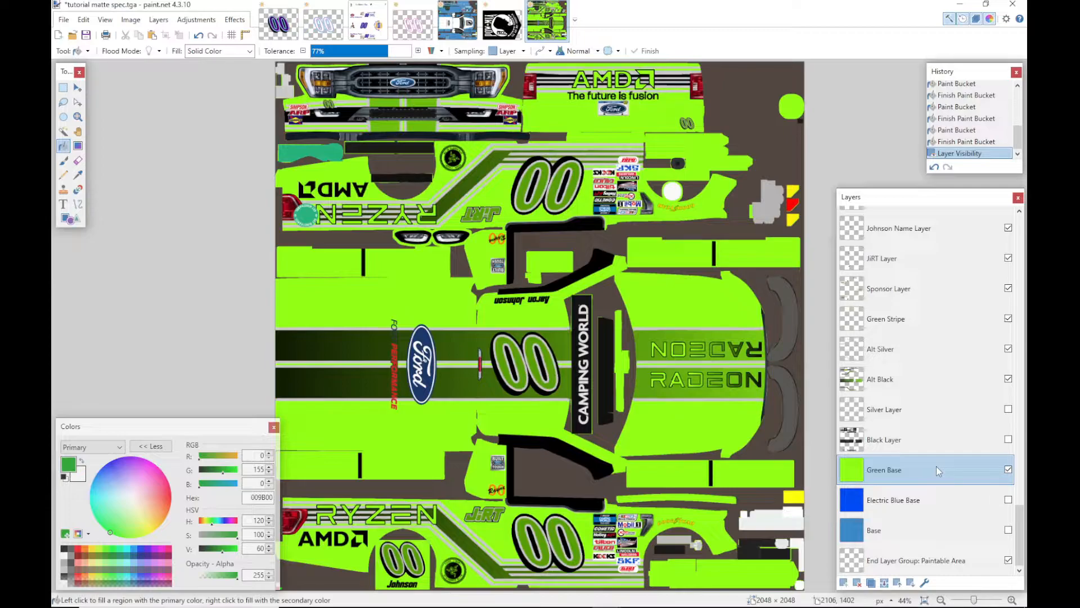
{"action": "left_click", "coordinate": [930, 386]}
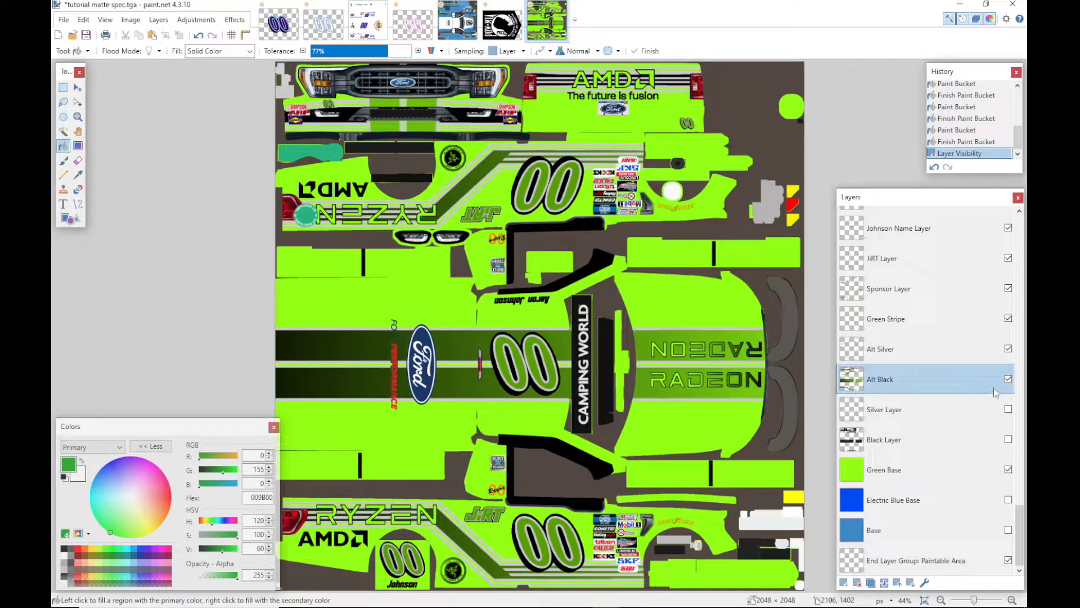
{"action": "left_click", "coordinate": [1008, 379]}
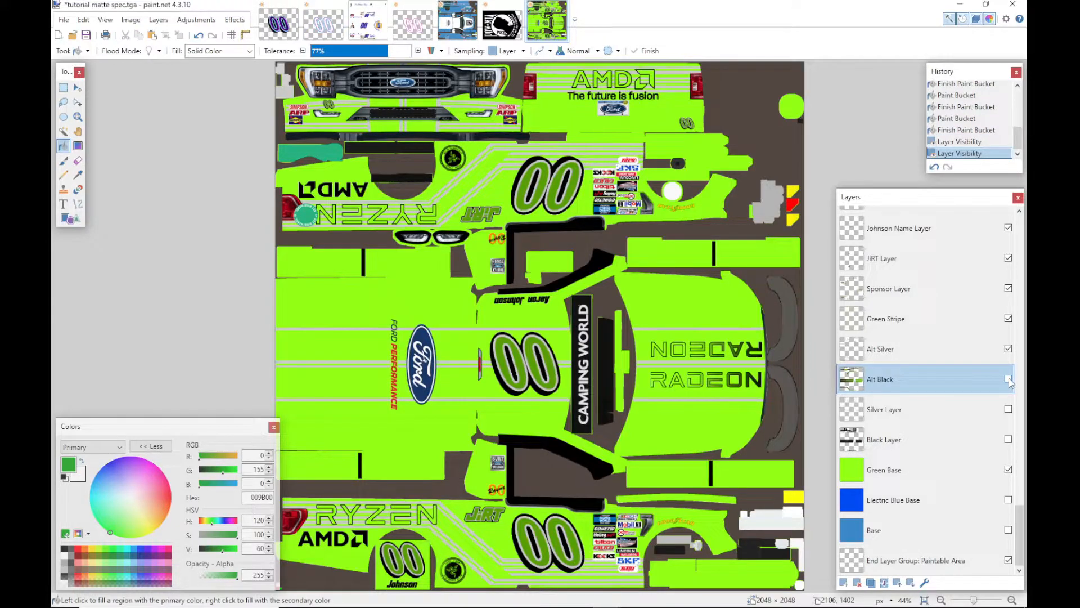
{"action": "left_click", "coordinate": [1008, 379]}
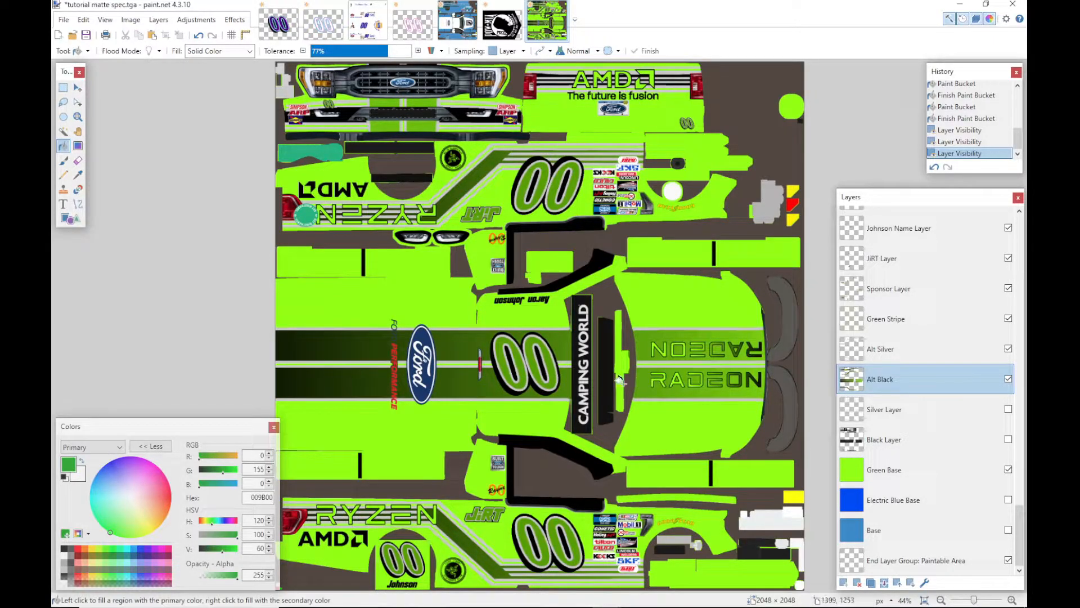
{"action": "left_click", "coordinate": [62, 132]}
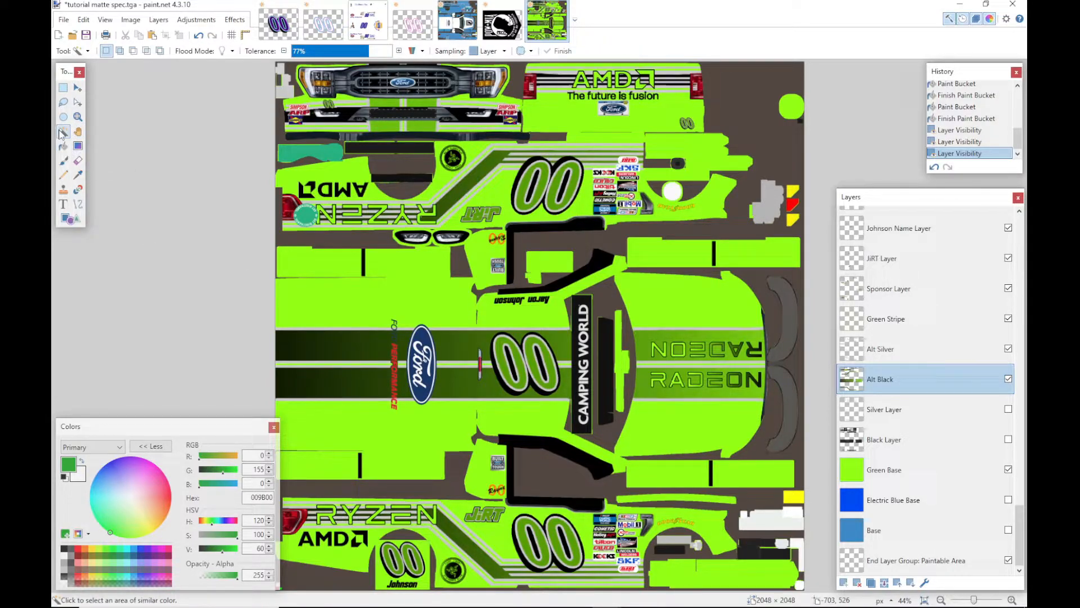
Step: Magic-wand the dark stripe areas, set the primary colour to black, and re-show Spec Matte Tutorial
{"action": "left_click", "coordinate": [343, 347]}
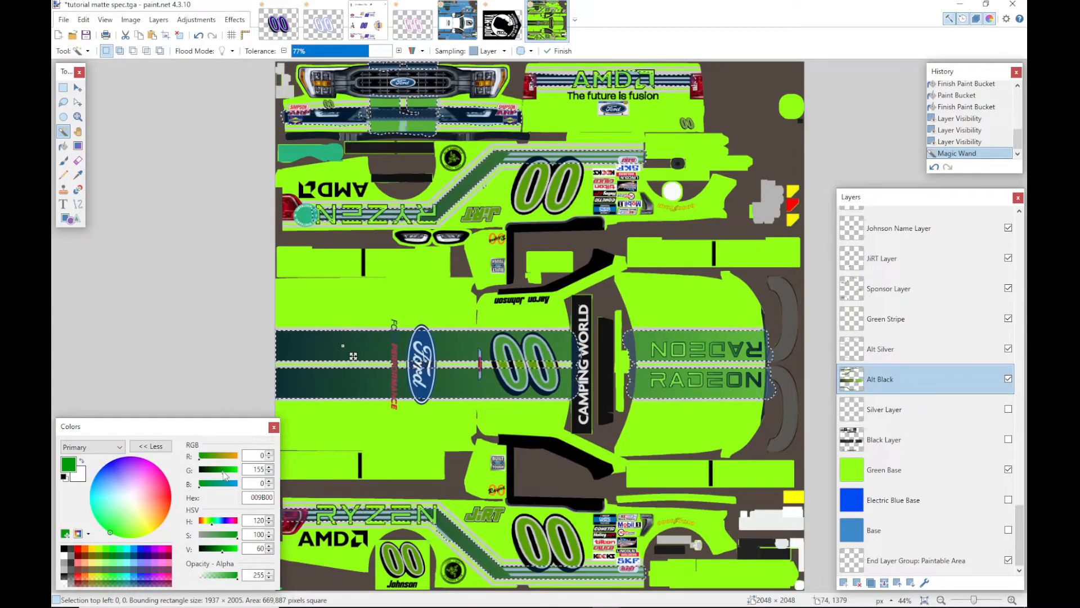
{"action": "left_click_drag", "start_coordinate": [224, 472], "coordinate": [159, 478]}
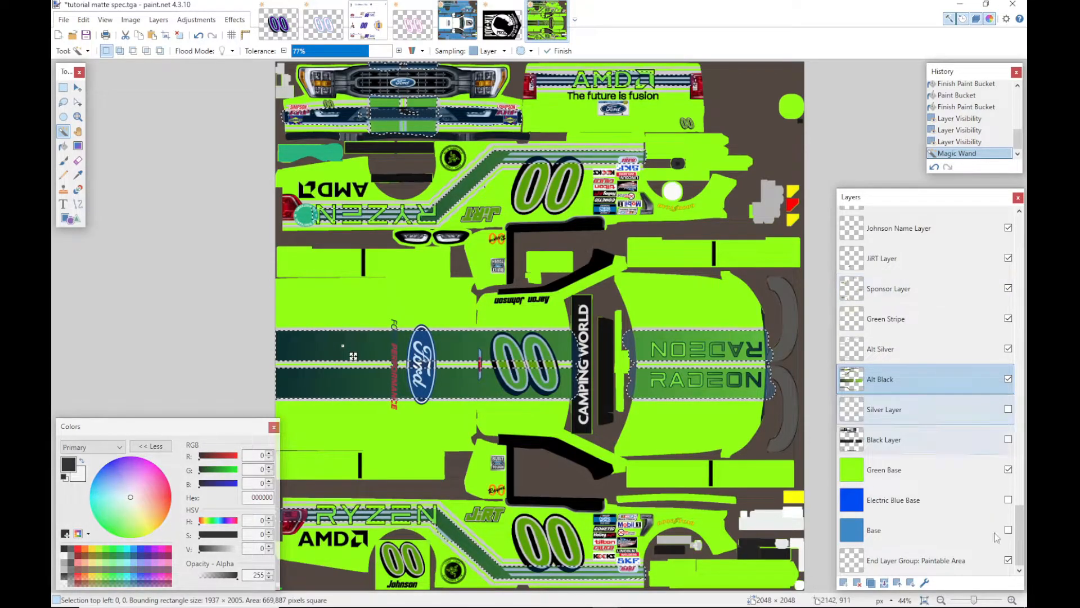
{"action": "scroll", "coordinate": [1010, 467], "scroll_direction": "up", "scroll_amount": 10}
{"action": "scroll", "coordinate": [1011, 467], "scroll_direction": "up", "scroll_amount": 15}
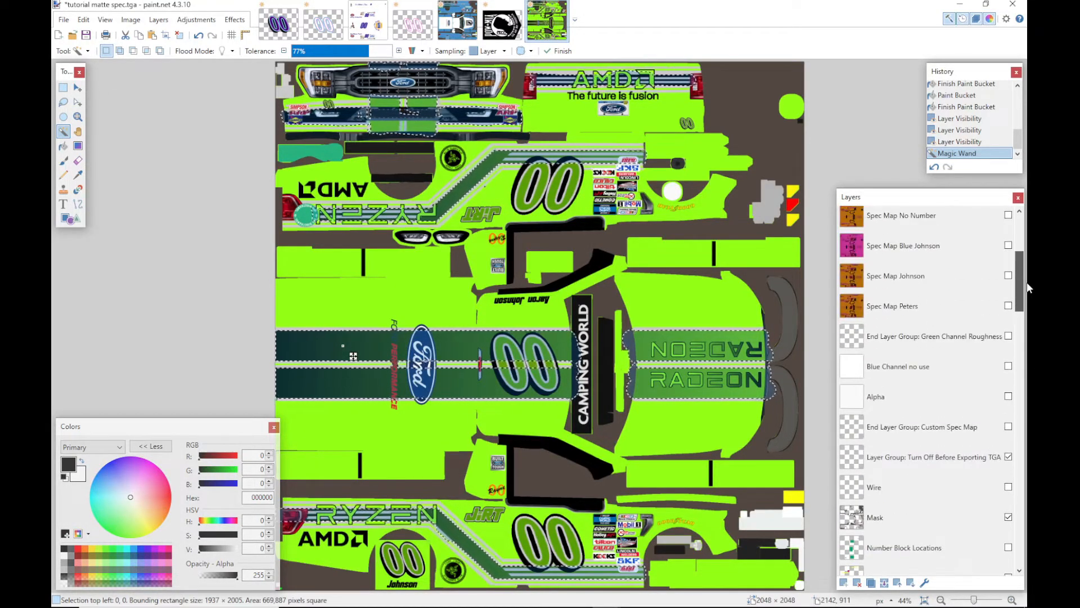
{"action": "left_click", "coordinate": [1008, 312]}
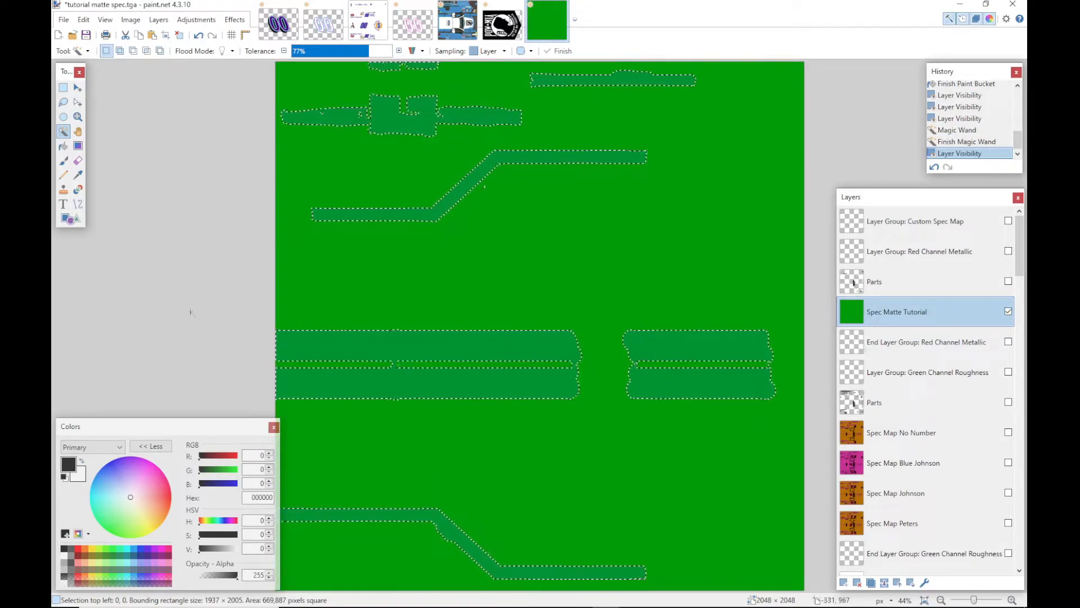
Step: Brush the selected stripe shapes solid black, deselect with Ctrl+D, and open Save As
{"action": "left_click", "coordinate": [63, 160]}
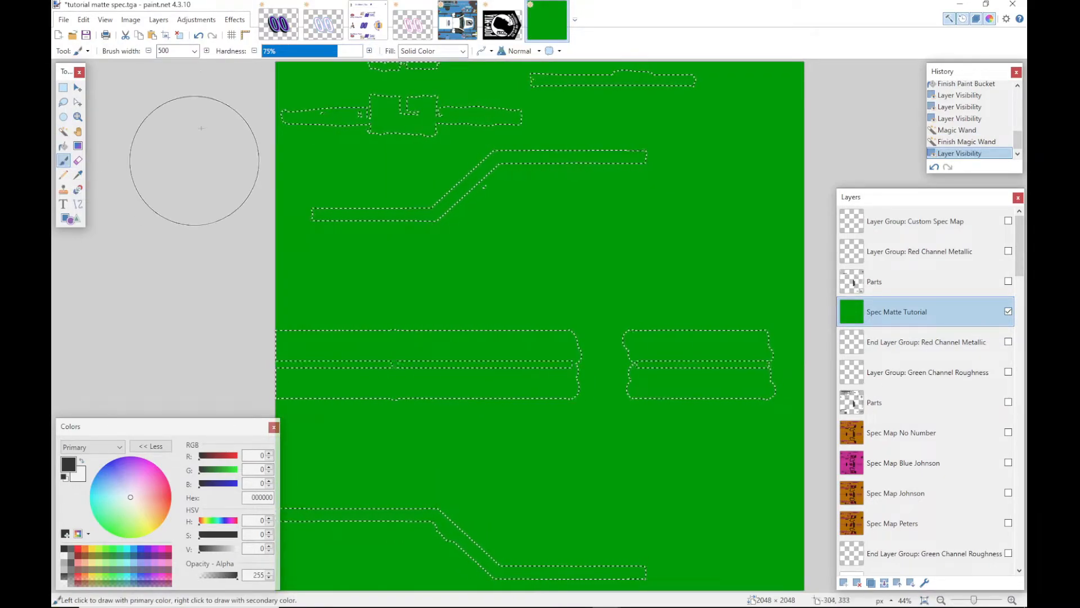
{"action": "mouse_move", "coordinate": [294, 113]}
{"action": "left_mouse_down"}
{"action": "mouse_move", "coordinate": [691, 131]}
{"action": "mouse_move", "coordinate": [349, 175]}
{"action": "mouse_move", "coordinate": [297, 201]}
{"action": "mouse_move", "coordinate": [558, 213]}
{"action": "mouse_move", "coordinate": [562, 293]}
{"action": "mouse_move", "coordinate": [589, 364]}
{"action": "mouse_move", "coordinate": [253, 356]}
{"action": "mouse_move", "coordinate": [186, 390]}
{"action": "left_mouse_up"}
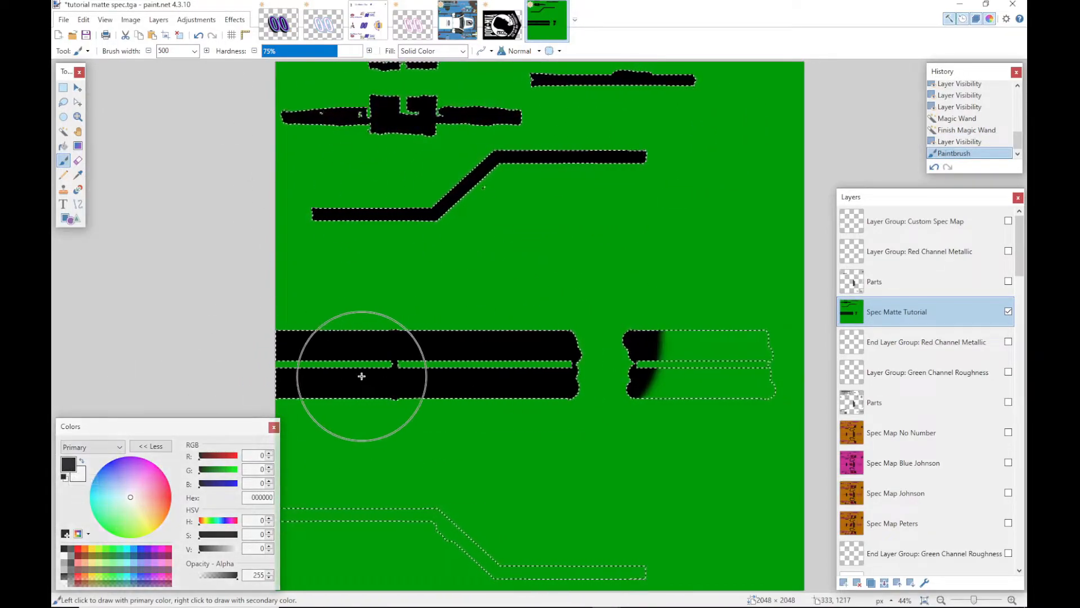
{"action": "mouse_move", "coordinate": [531, 325]}
{"action": "left_mouse_down"}
{"action": "mouse_move", "coordinate": [759, 367]}
{"action": "mouse_move", "coordinate": [741, 393]}
{"action": "mouse_move", "coordinate": [697, 564]}
{"action": "mouse_move", "coordinate": [582, 589]}
{"action": "mouse_move", "coordinate": [487, 570]}
{"action": "mouse_move", "coordinate": [367, 511]}
{"action": "mouse_move", "coordinate": [352, 492]}
{"action": "mouse_move", "coordinate": [467, 490]}
{"action": "mouse_move", "coordinate": [521, 506]}
{"action": "left_mouse_up"}
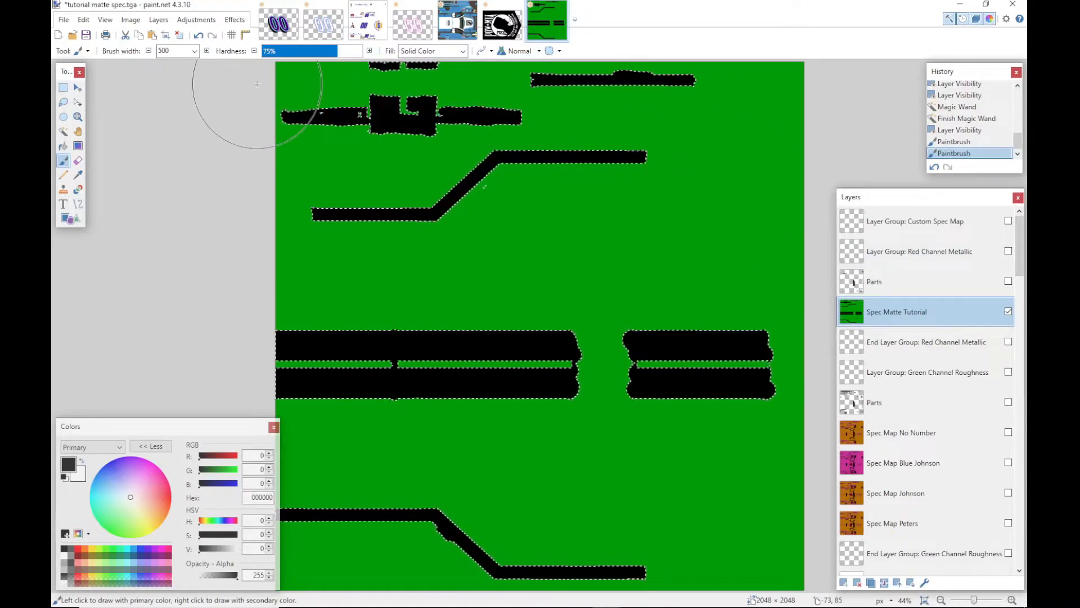
{"action": "key", "text": "ctrl+d"}
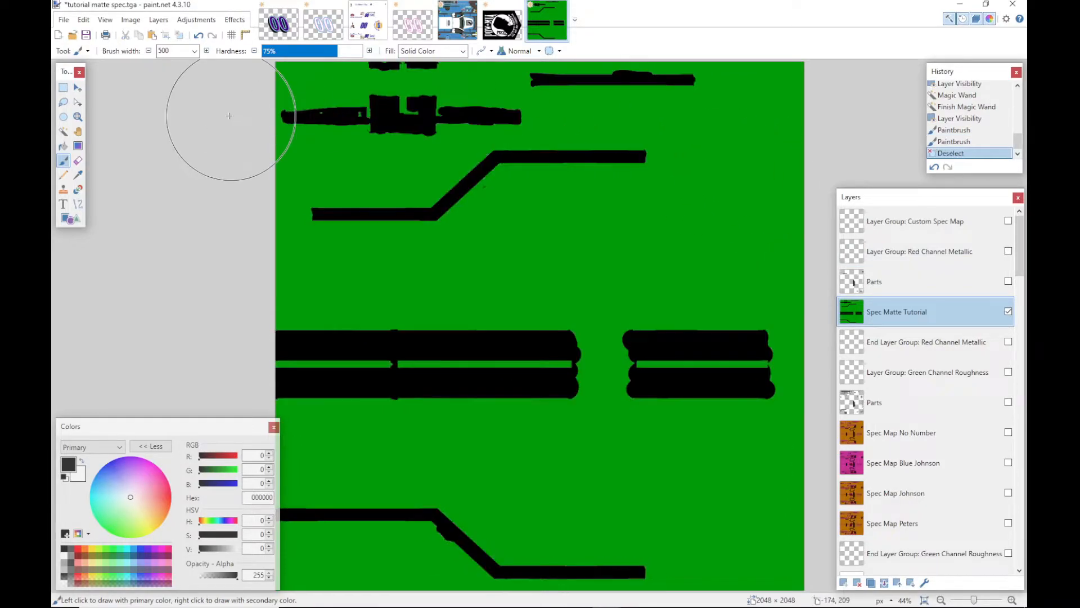
{"action": "left_click", "coordinate": [63, 19]}
{"action": "left_click", "coordinate": [96, 107]}
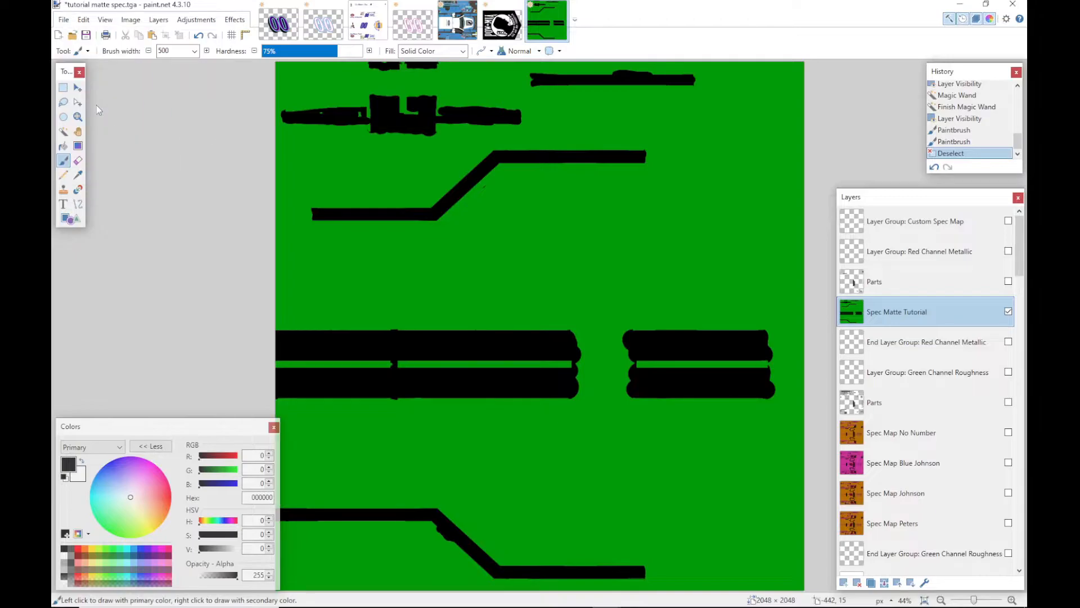
Step: Save as TGA over tutorial matte spec.tga, flattening, then undo the flatten to restore layers
{"action": "left_click", "coordinate": [204, 346]}
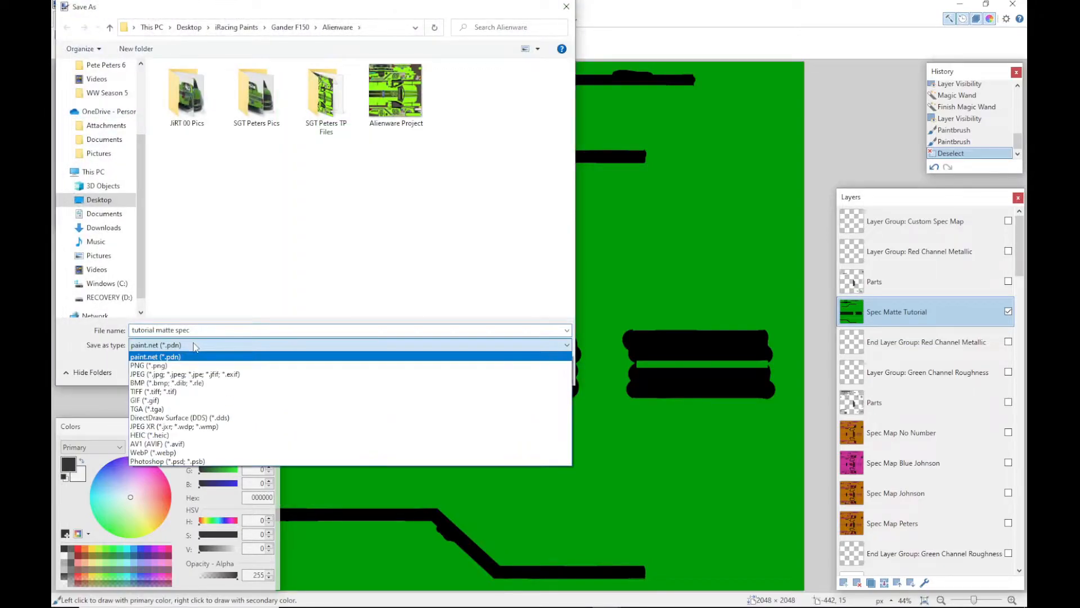
{"action": "left_click", "coordinate": [167, 410]}
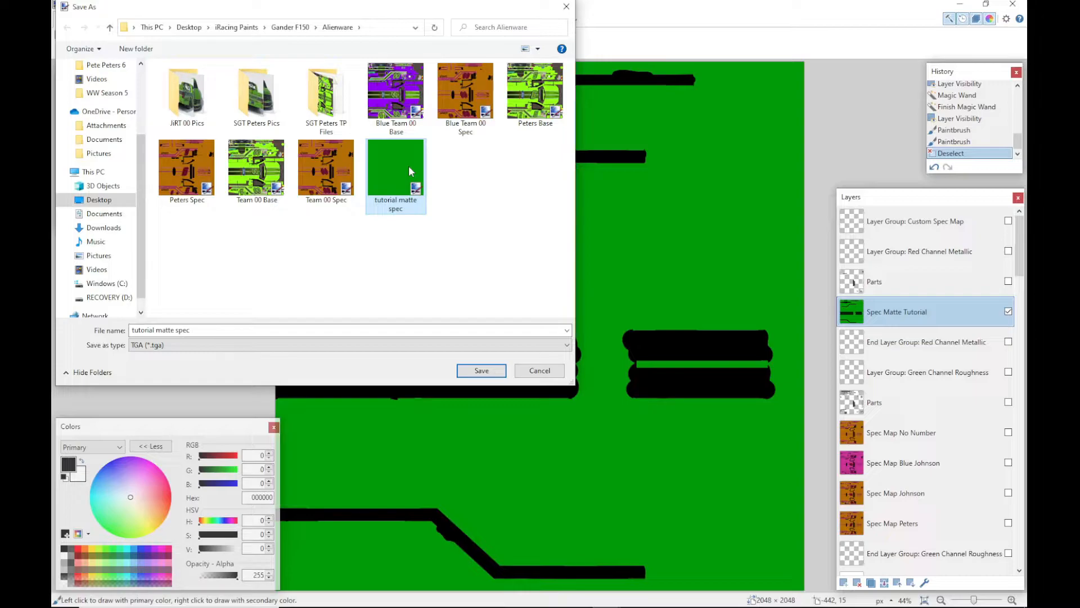
{"action": "left_click", "coordinate": [473, 372]}
{"action": "left_click", "coordinate": [562, 306]}
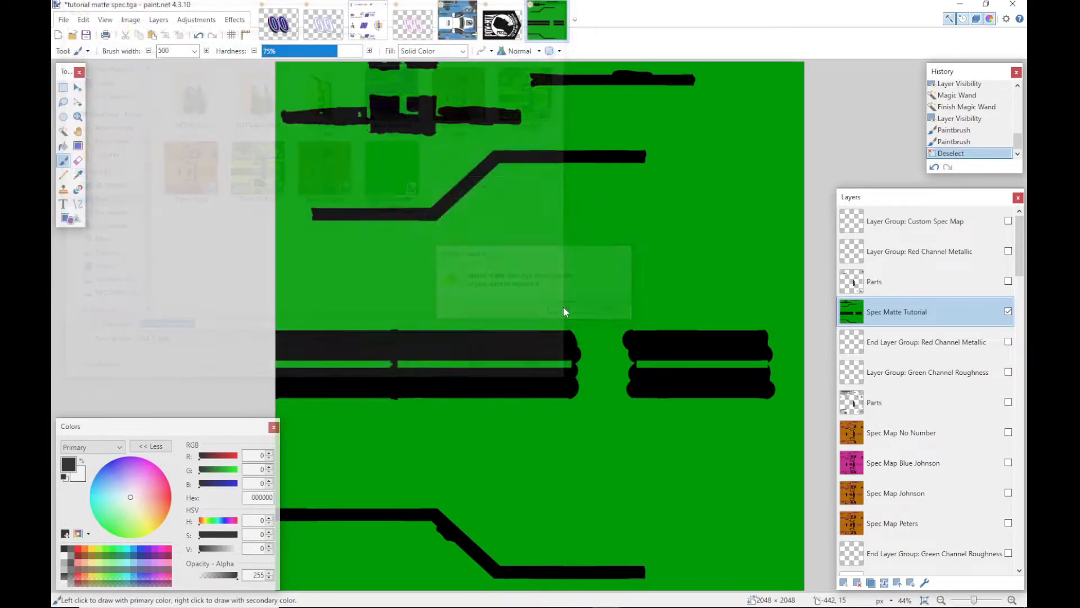
{"action": "left_click", "coordinate": [631, 402]}
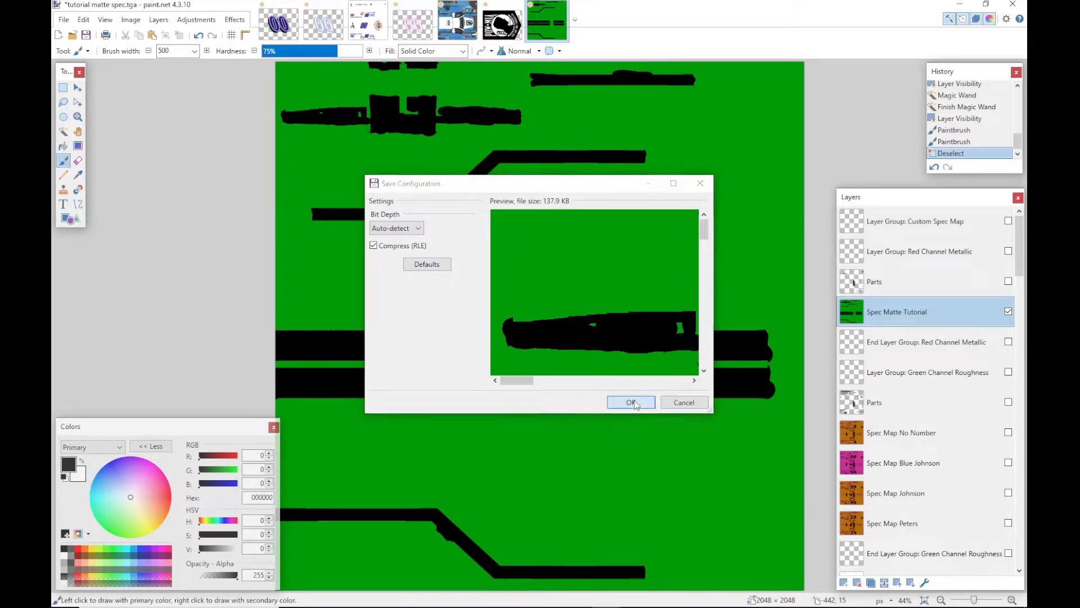
{"action": "left_click", "coordinate": [549, 337]}
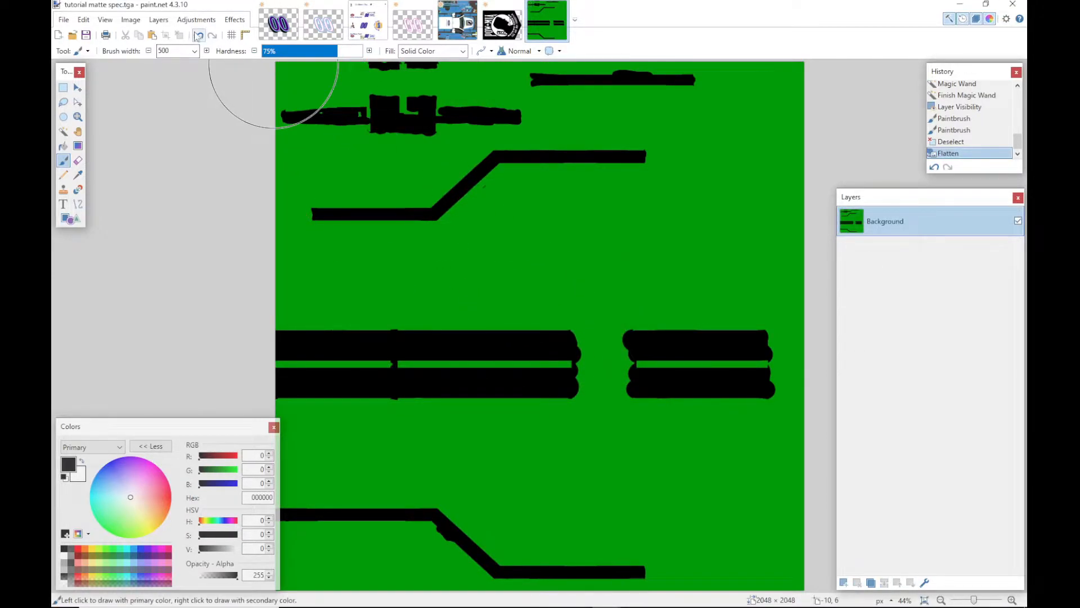
{"action": "left_click", "coordinate": [198, 35]}
Step: Copy the tutorial matte spec file from Desktop\iRacing Paints\Gander F150\Alienware
{"action": "mouse_move", "coordinate": [539, 606]}
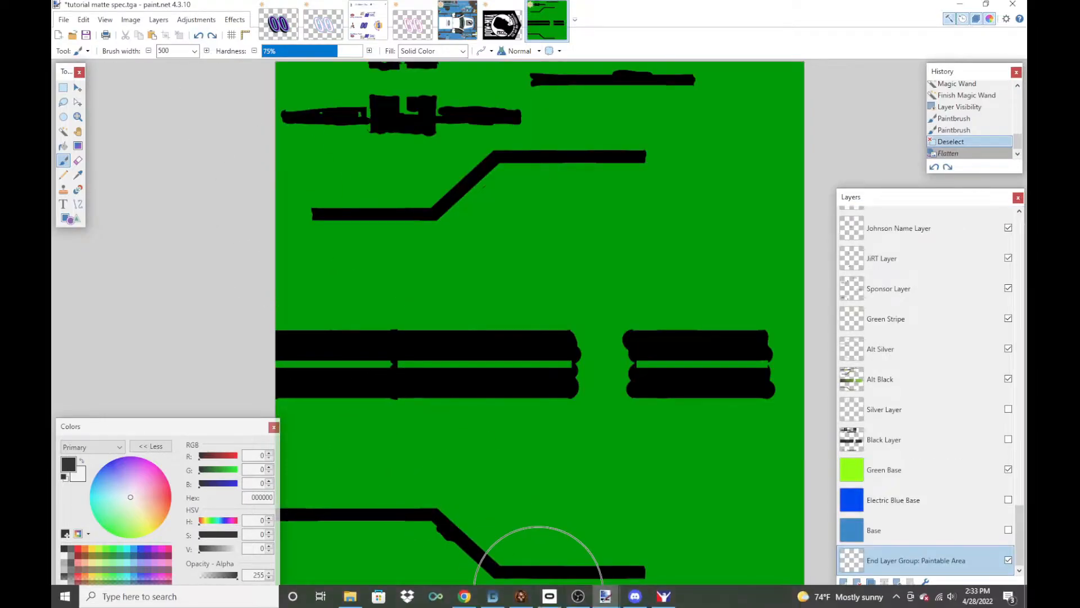
{"action": "left_click", "coordinate": [350, 595]}
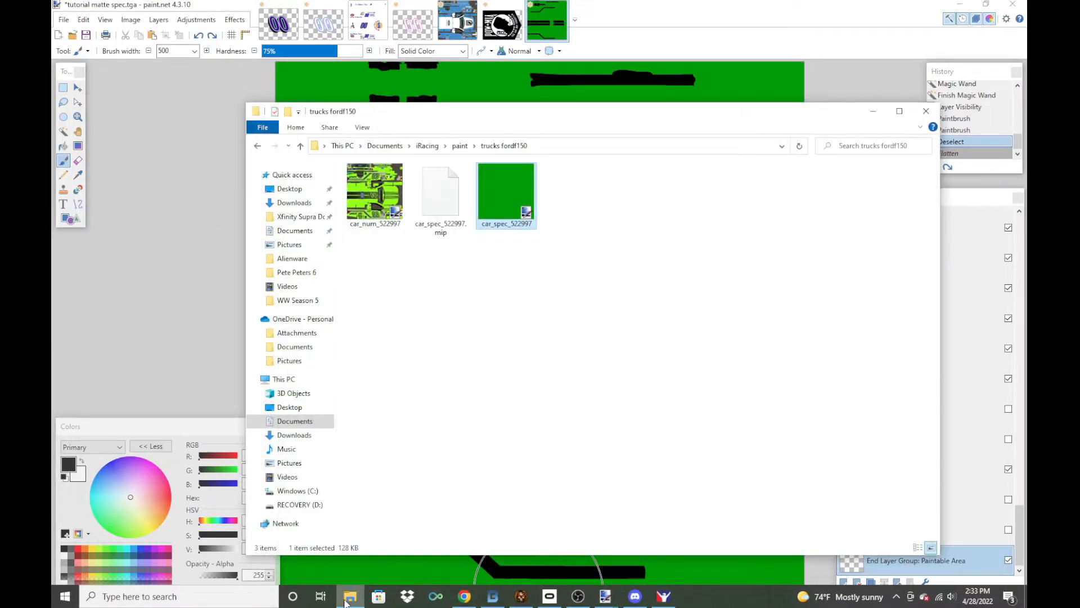
{"action": "left_click", "coordinate": [437, 197]}
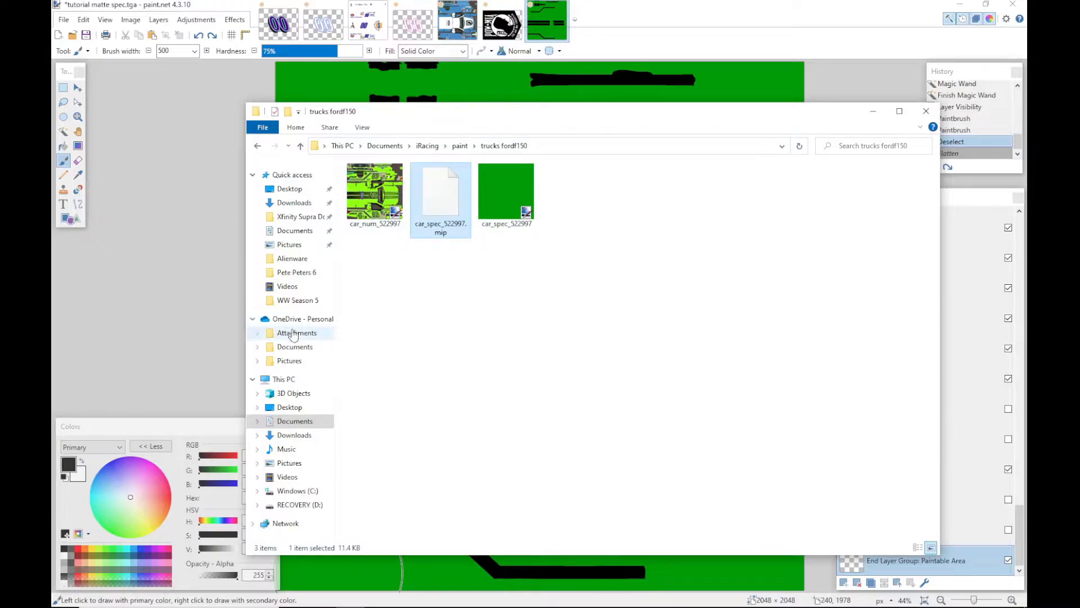
{"action": "left_click", "coordinate": [290, 189]}
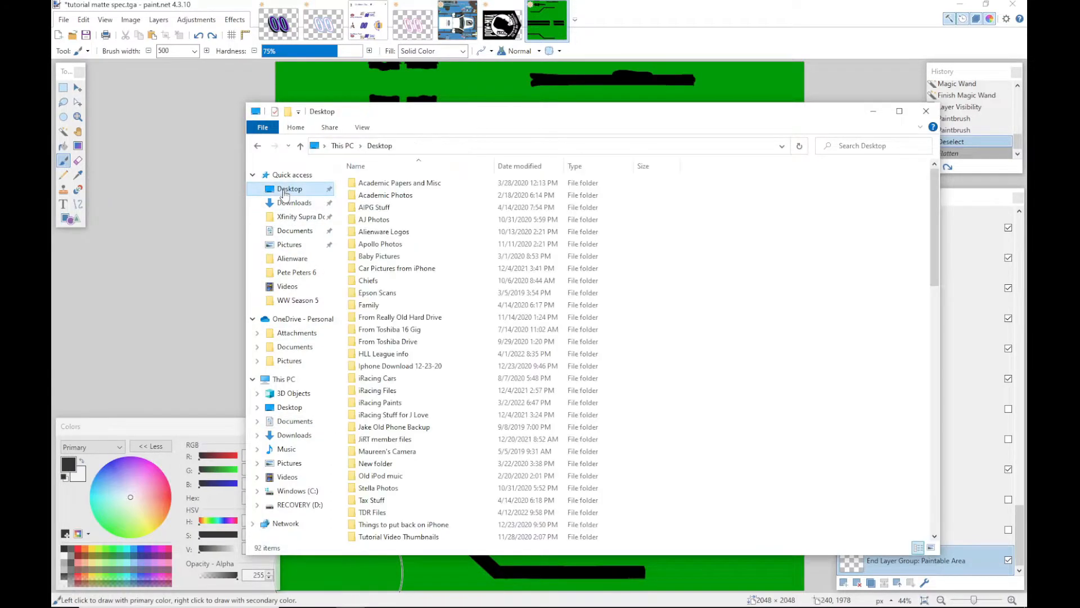
{"action": "double_click", "coordinate": [392, 403]}
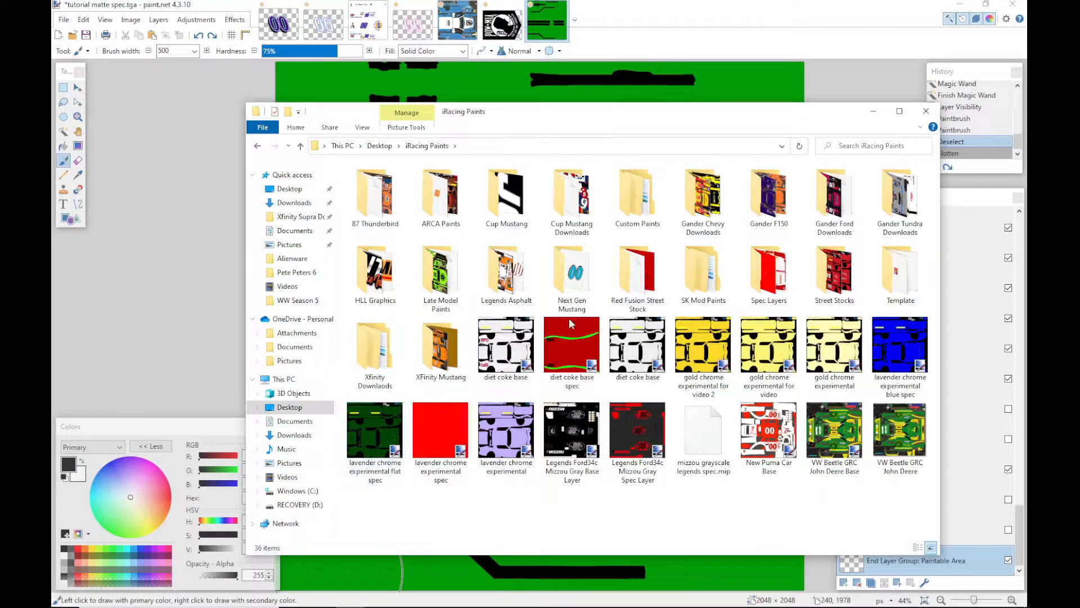
{"action": "double_click", "coordinate": [773, 201]}
{"action": "double_click", "coordinate": [374, 197]}
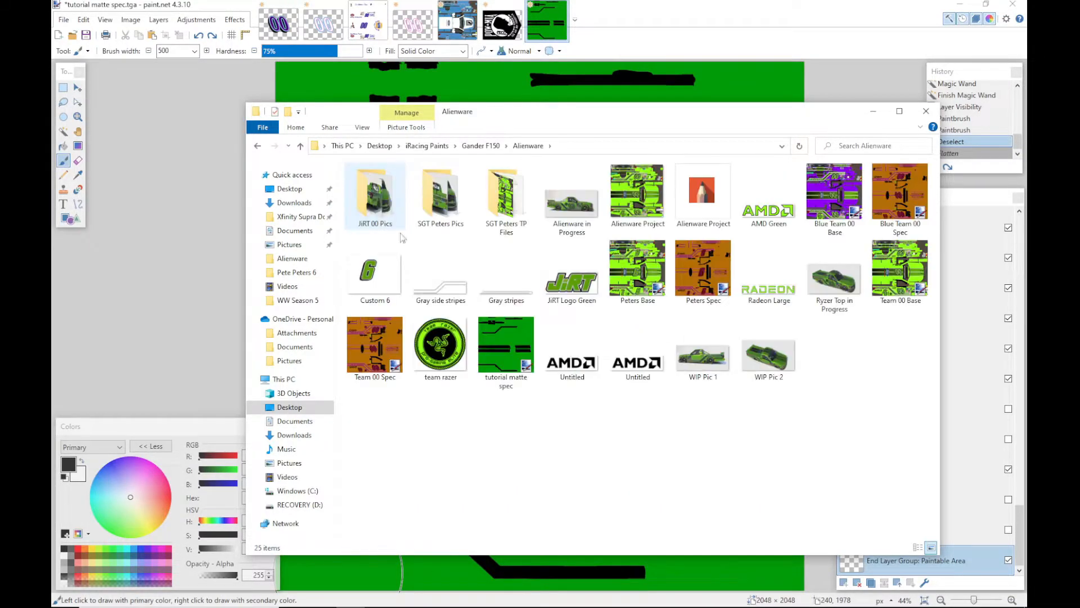
{"action": "left_click", "coordinate": [481, 348]}
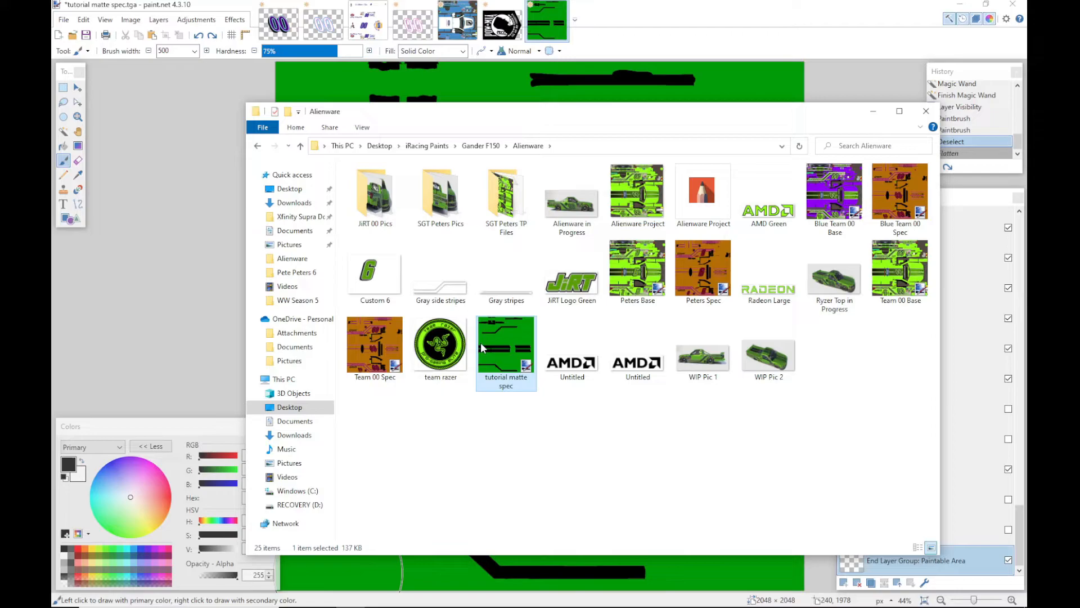
{"action": "right_click", "coordinate": [482, 347]}
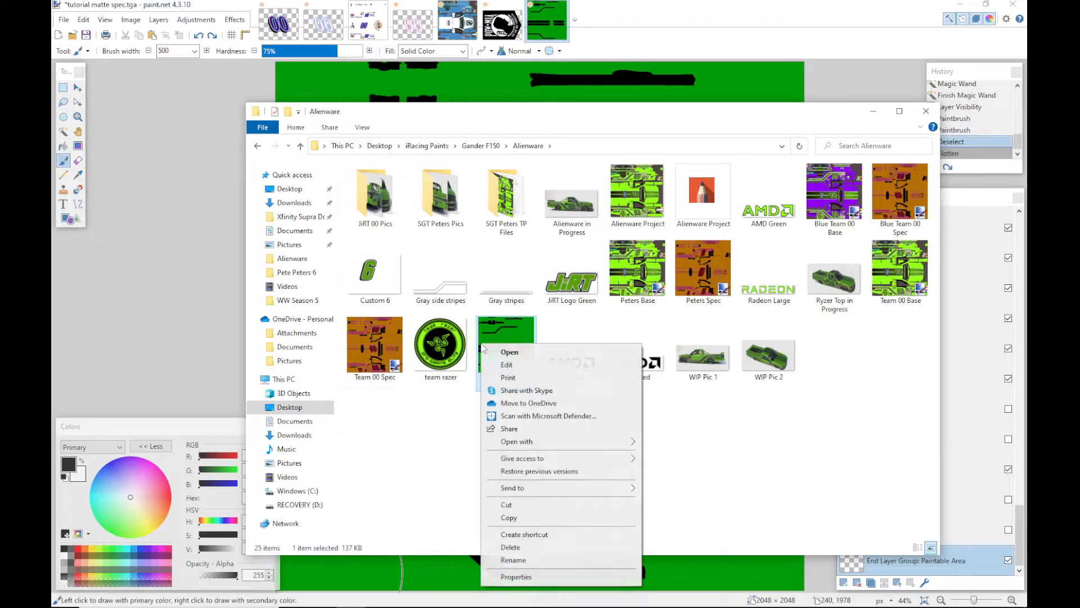
{"action": "left_click", "coordinate": [509, 517]}
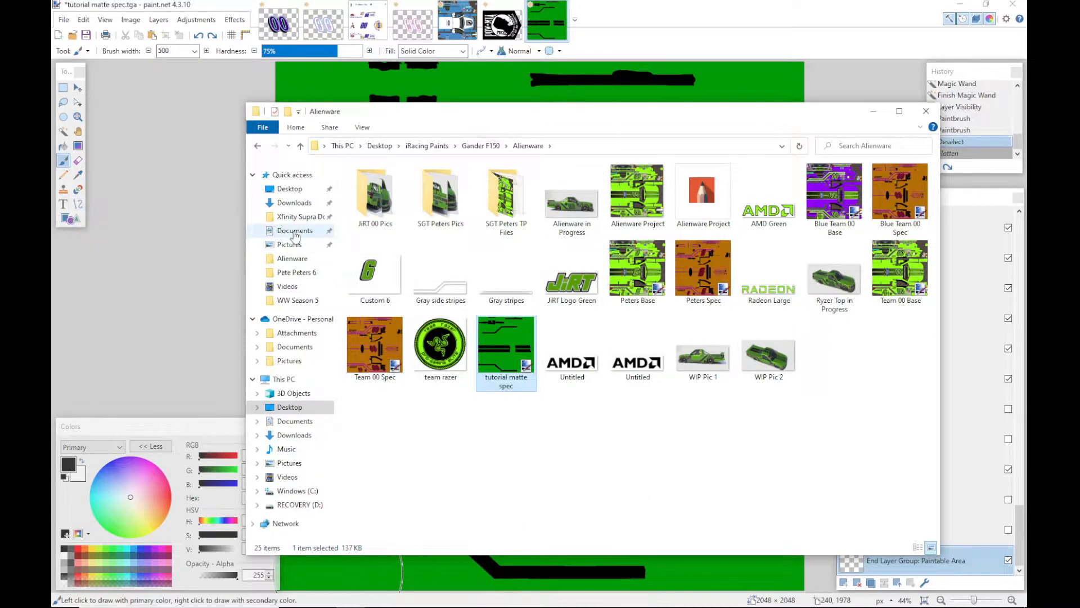
Step: Delete the old car_spec files in Documents\iRacing\paint\trucks fordf150
{"action": "left_click", "coordinate": [294, 235]}
{"action": "left_click", "coordinate": [366, 308]}
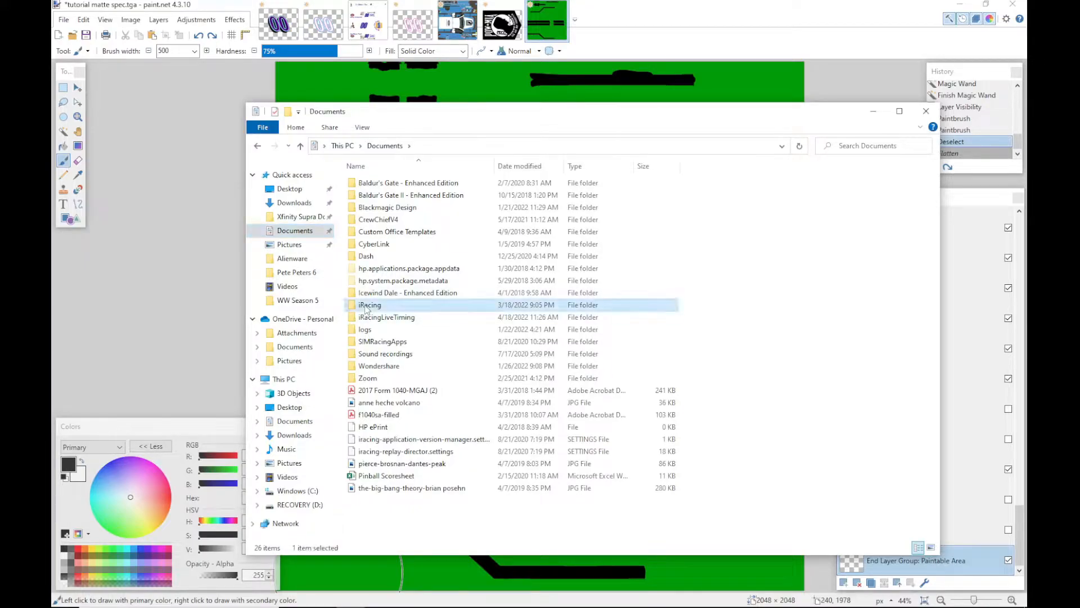
{"action": "double_click", "coordinate": [366, 305]}
{"action": "left_click", "coordinate": [369, 246]}
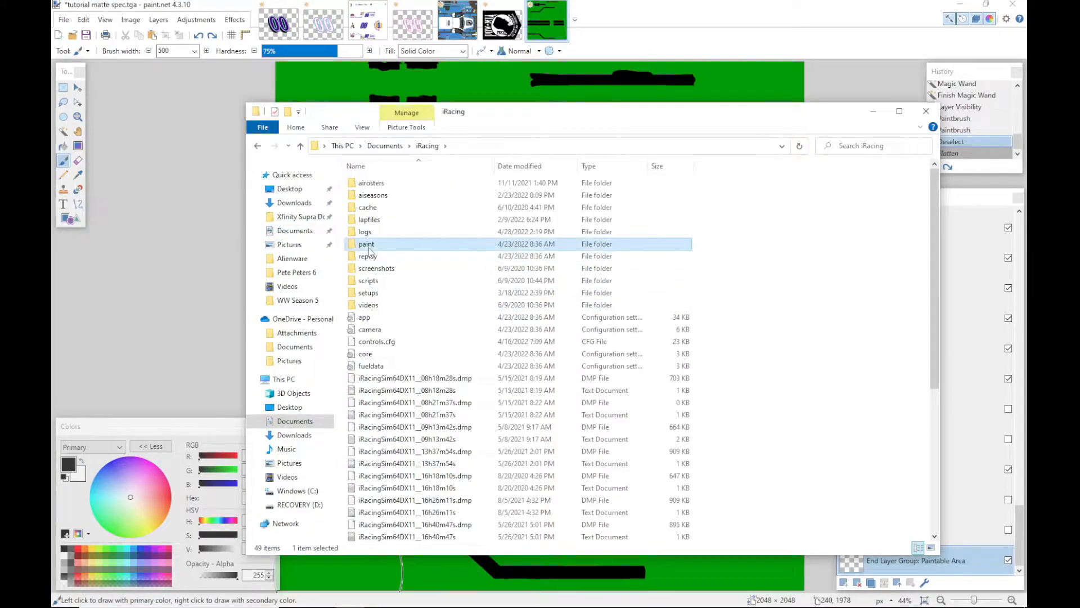
{"action": "double_click", "coordinate": [368, 247]}
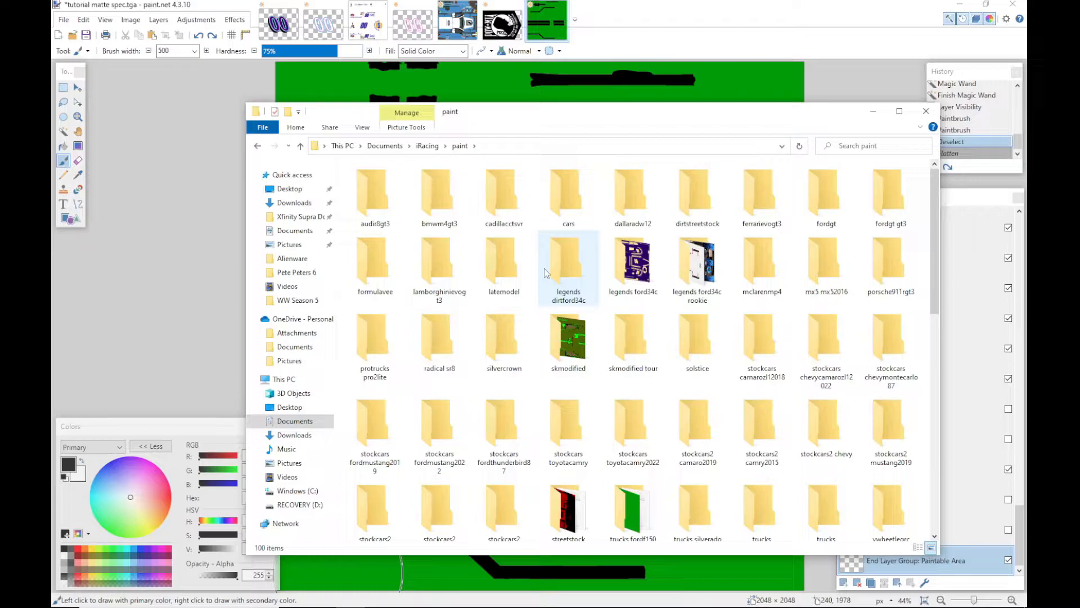
{"action": "double_click", "coordinate": [647, 503]}
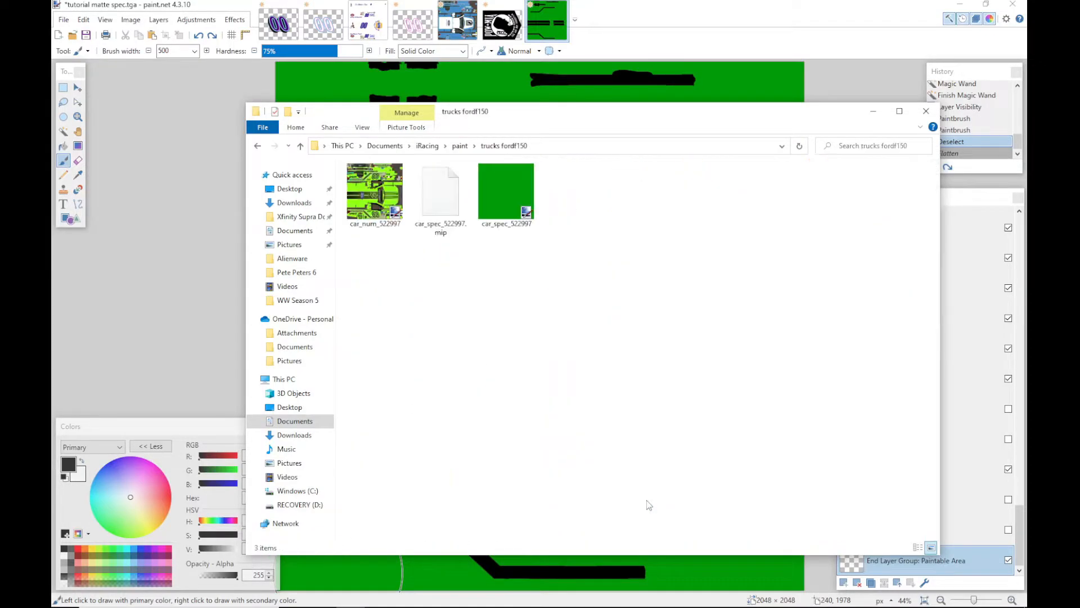
{"action": "left_click", "coordinate": [440, 178]}
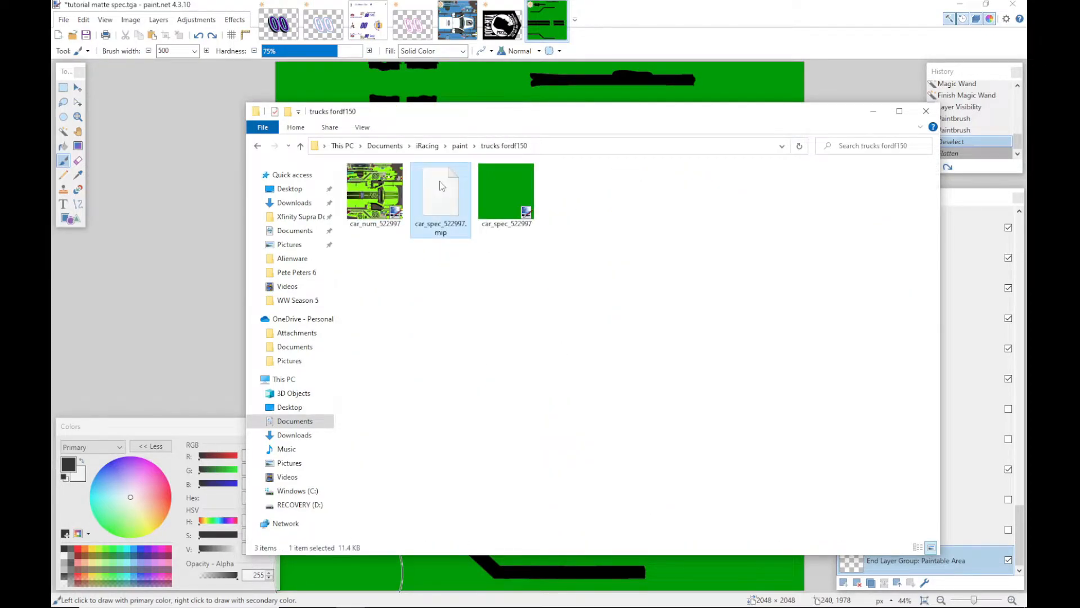
{"action": "key", "text": "shift+Right"}
{"action": "key", "text": "Delete"}
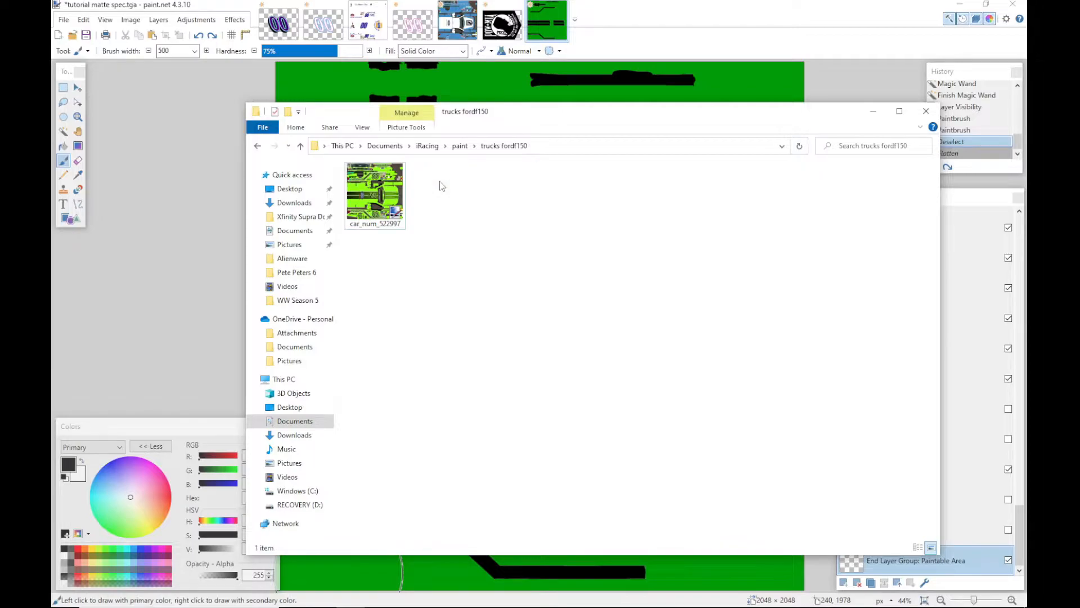
Step: Paste the spec file into trucks fordf150 and rename it car-spec_522997
{"action": "right_click", "coordinate": [440, 181]}
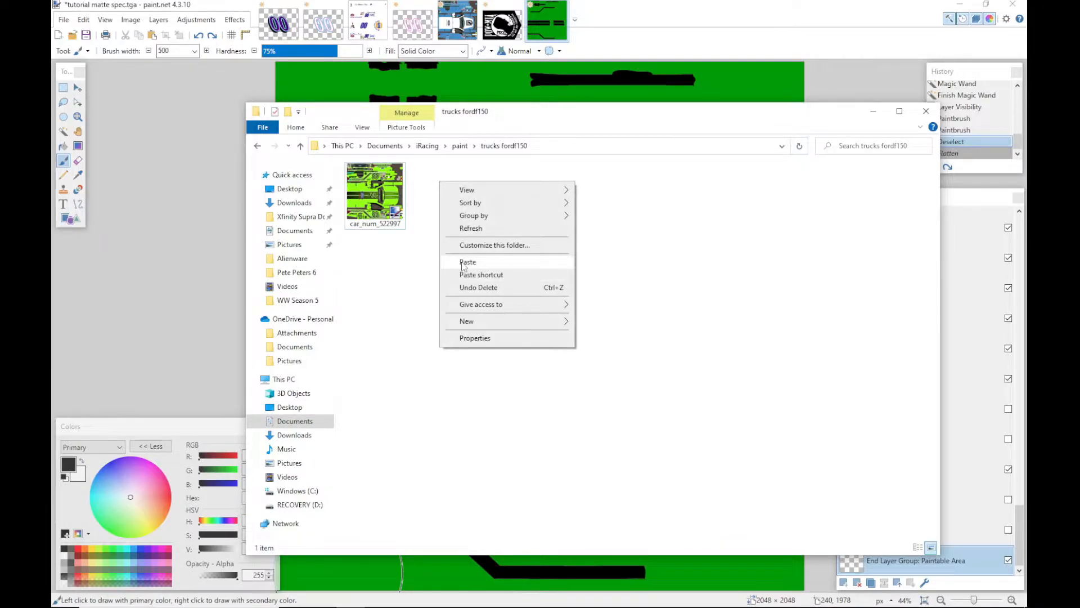
{"action": "left_click", "coordinate": [467, 263]}
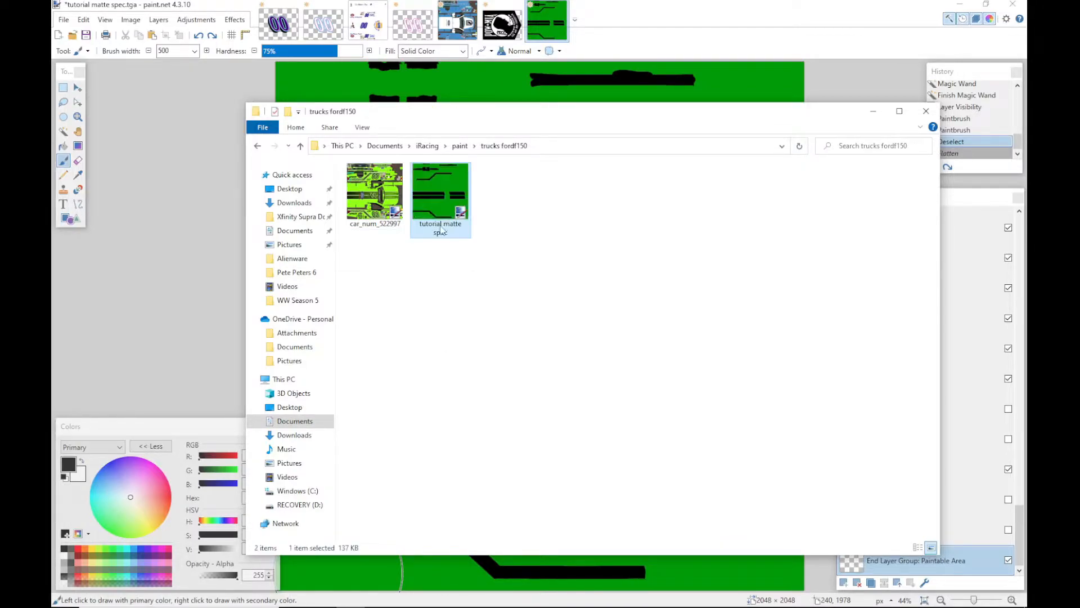
{"action": "left_click", "coordinate": [439, 232]}
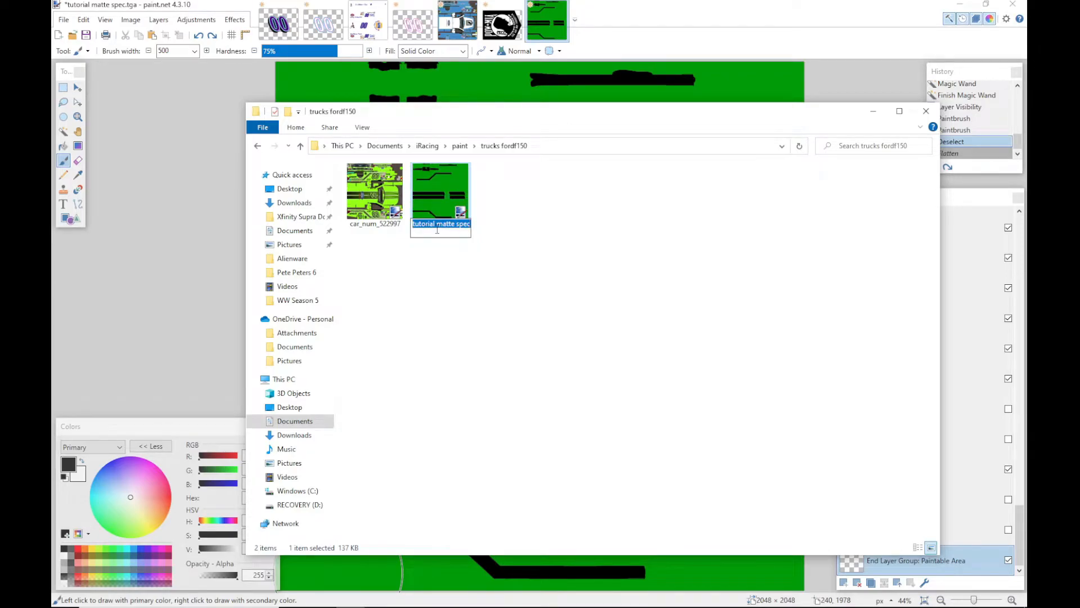
{"action": "type", "text": "car-spec_522997"}
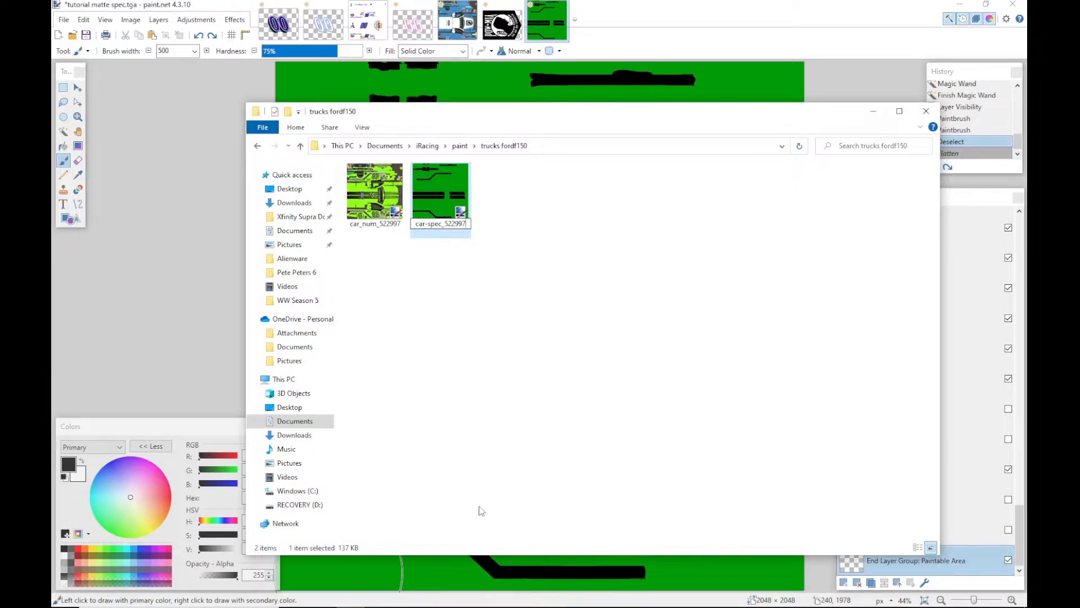
{"action": "left_click", "coordinate": [481, 468]}
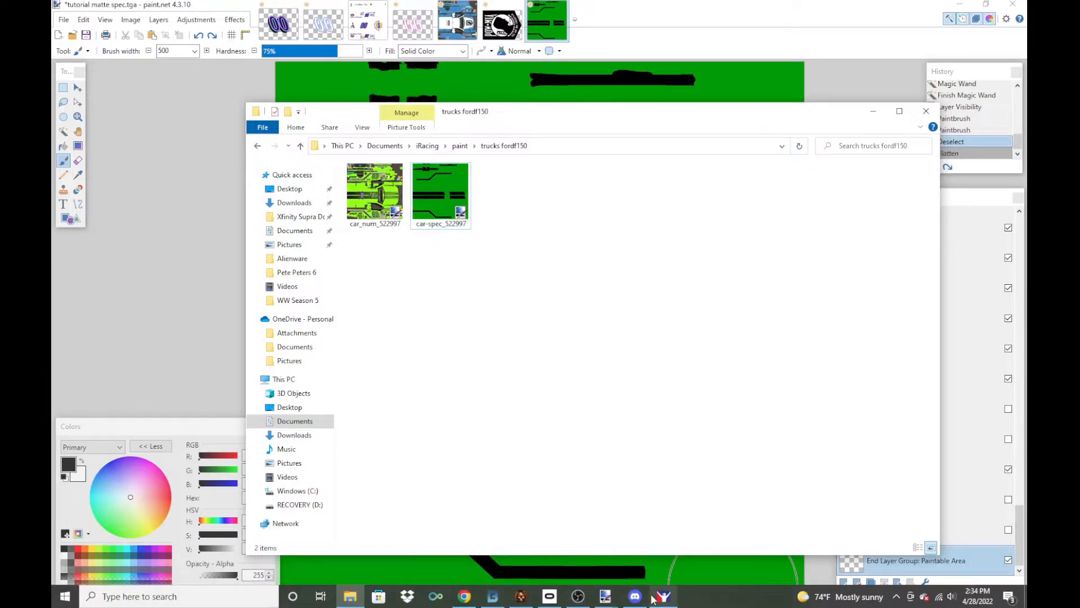
{"action": "left_click", "coordinate": [663, 597]}
Step: Orbit the F150 preview to view the new spec from above and the side, then minimize iRacing
{"action": "left_click_drag", "start_coordinate": [603, 363], "coordinate": [800, 417]}
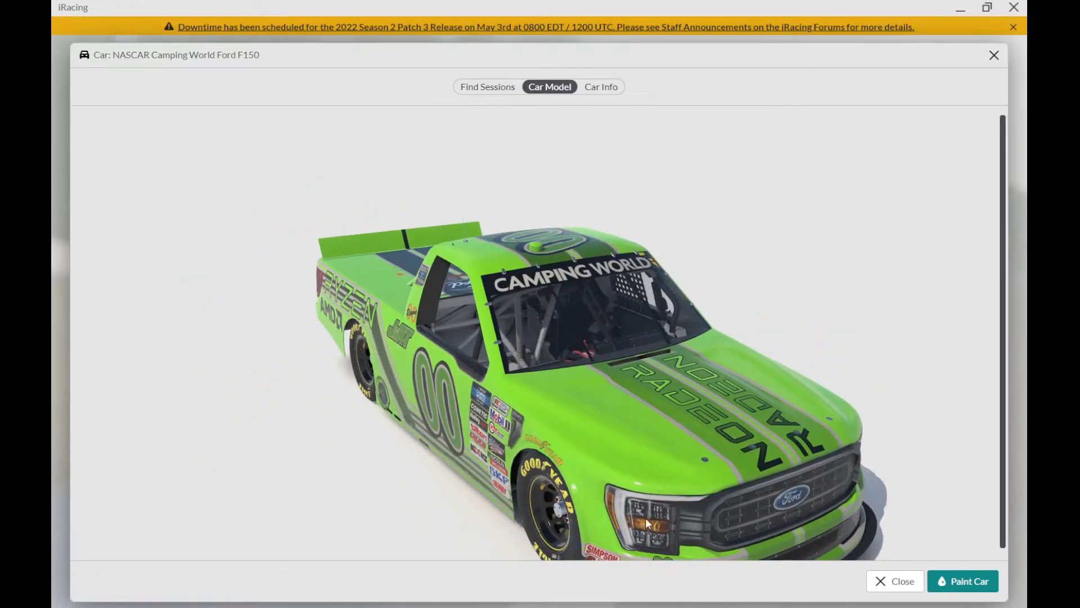
{"action": "left_click_drag", "start_coordinate": [682, 463], "coordinate": [486, 480]}
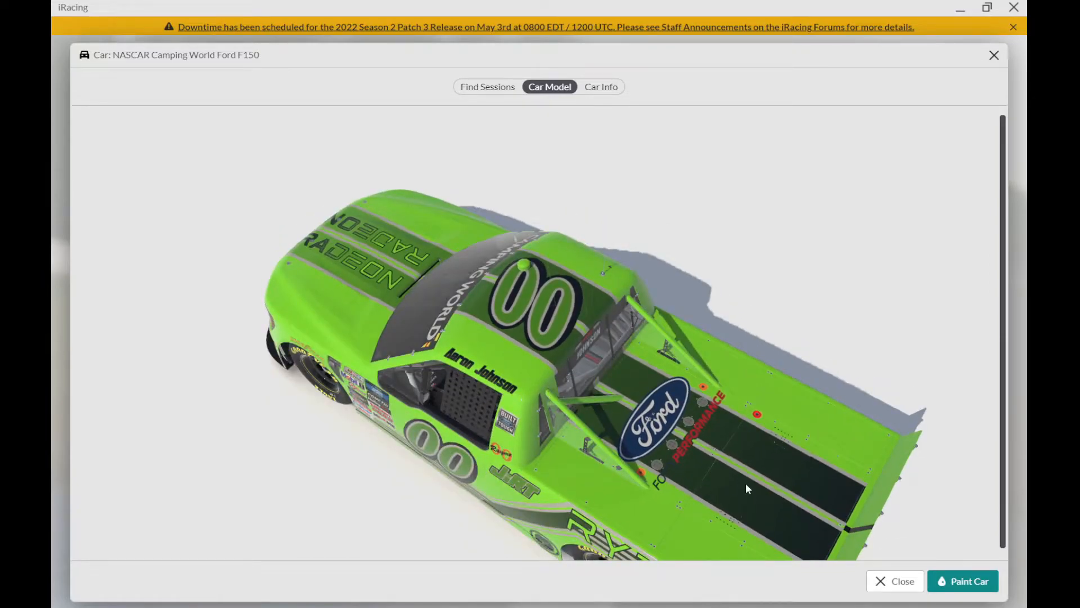
{"action": "left_click_drag", "start_coordinate": [738, 500], "coordinate": [551, 407]}
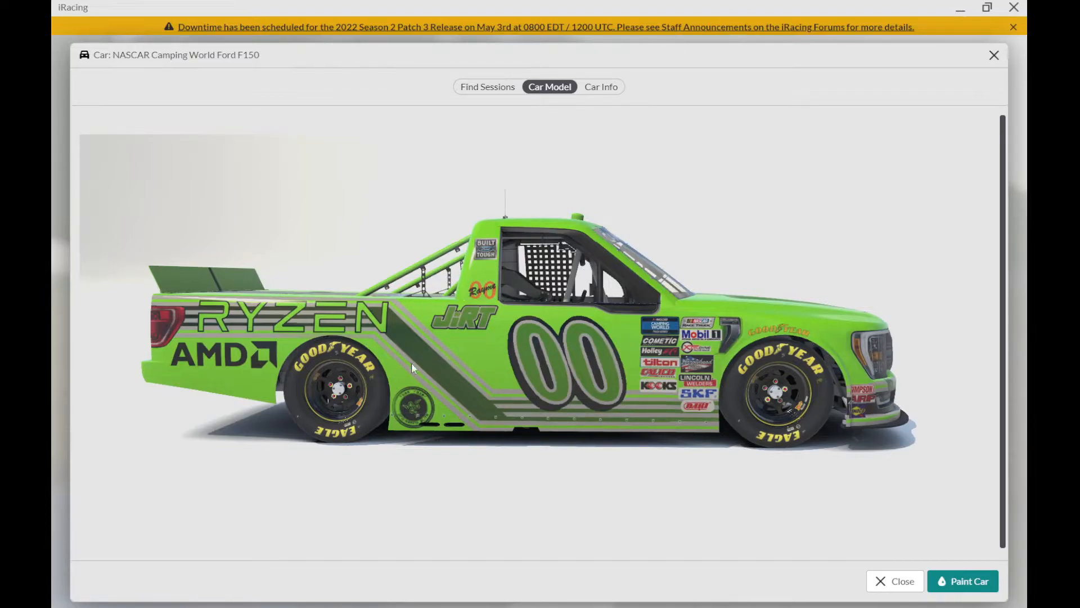
{"action": "left_click", "coordinate": [961, 11]}
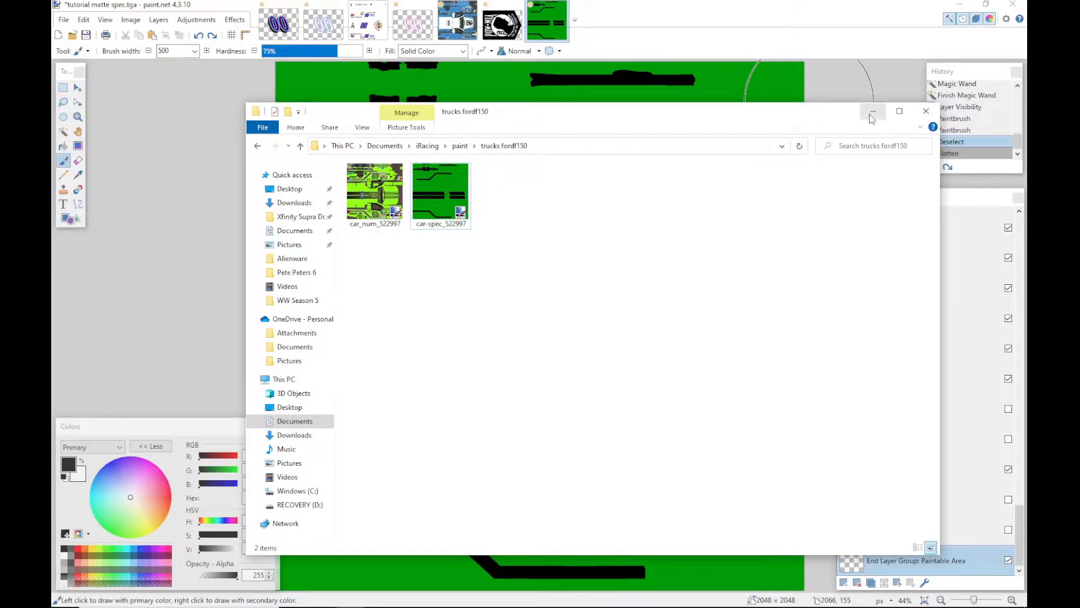
Step: Minimize the folder window and hide the Spec Matte Tutorial layer to see the livery
{"action": "left_click", "coordinate": [871, 115]}
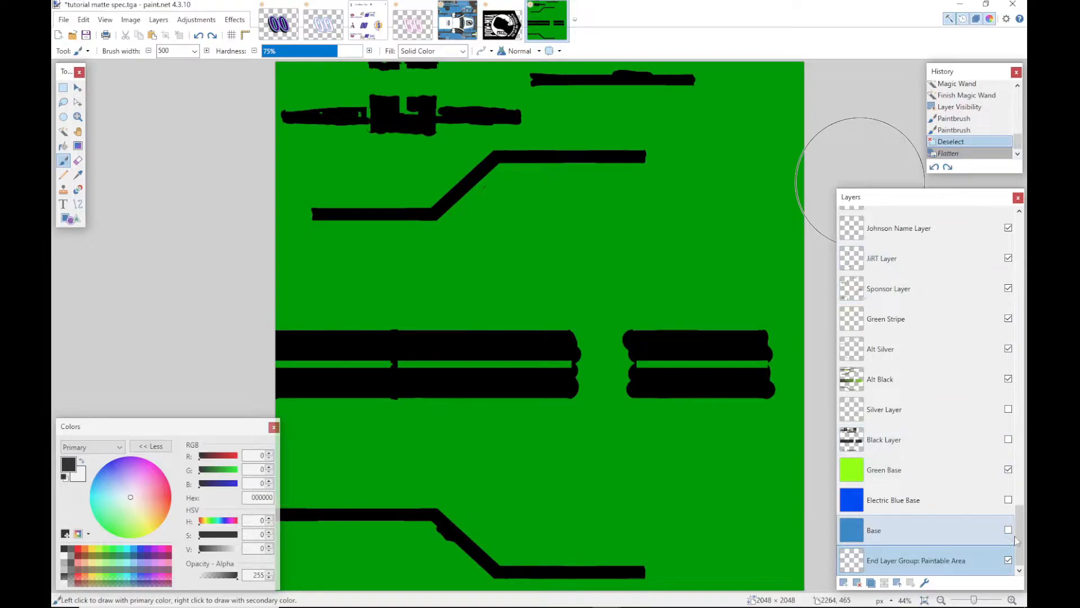
{"action": "left_click_drag", "start_coordinate": [1018, 532], "coordinate": [1025, 214]}
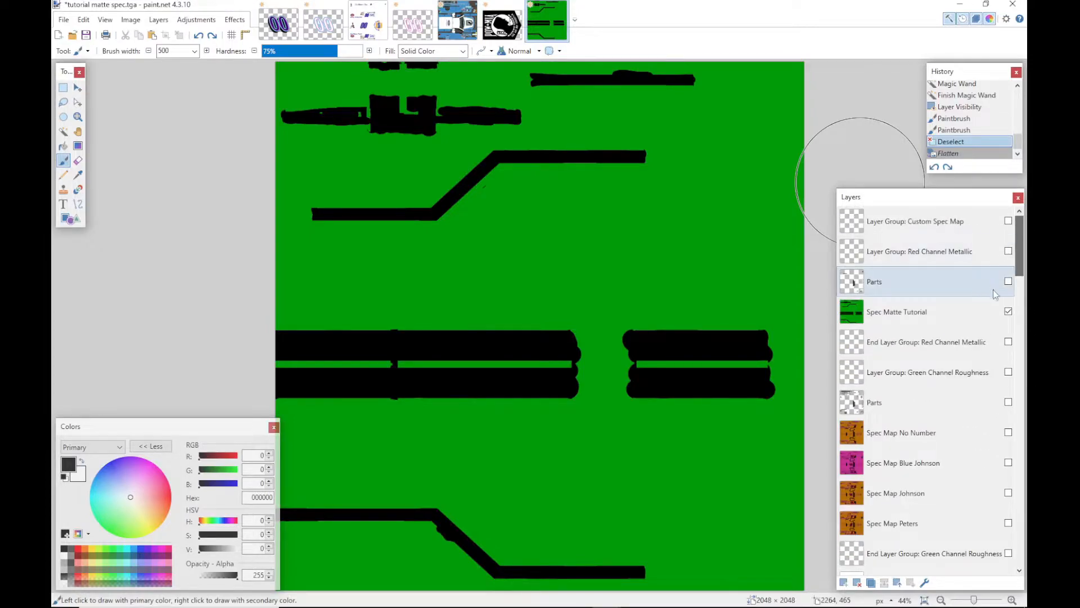
{"action": "left_click", "coordinate": [1008, 311]}
{"action": "left_click_drag", "start_coordinate": [1024, 235], "coordinate": [1028, 516]}
Step: Toggle the Alt Silver stripes off and on to compare, select that layer, and pick the Magic Wand
{"action": "left_click", "coordinate": [894, 386]}
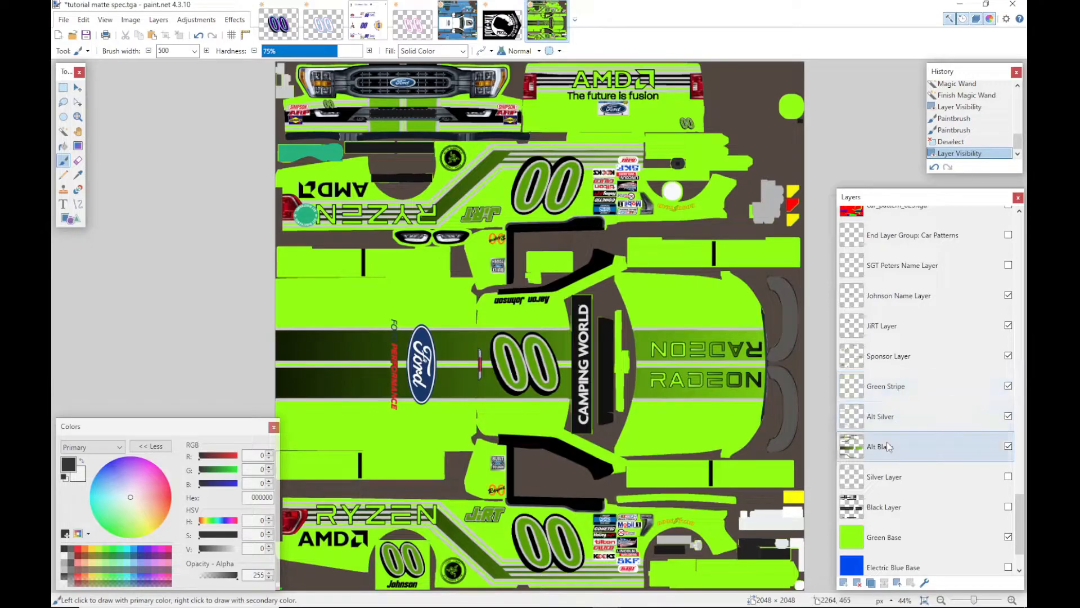
{"action": "left_click", "coordinate": [1009, 417]}
{"action": "left_click", "coordinate": [1008, 417]}
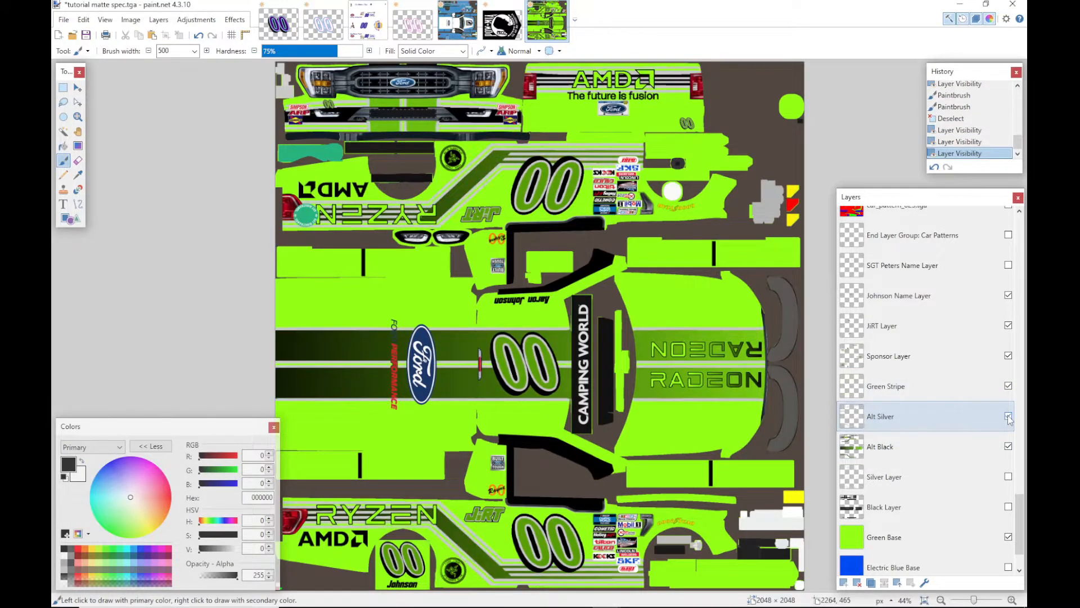
{"action": "left_click", "coordinate": [1009, 417]}
{"action": "left_click", "coordinate": [1008, 417]}
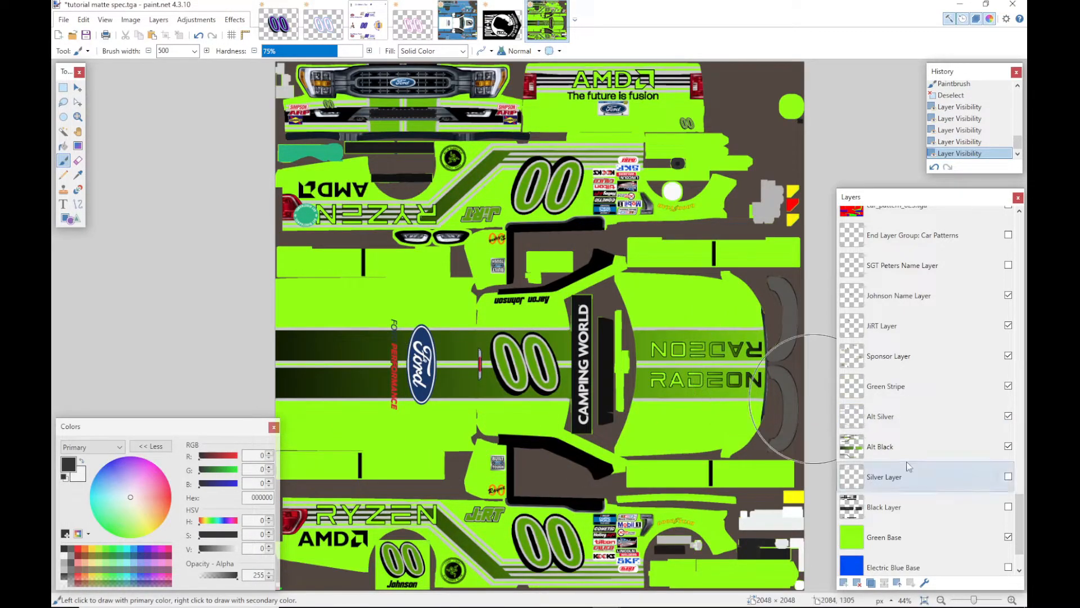
{"action": "left_click", "coordinate": [899, 417]}
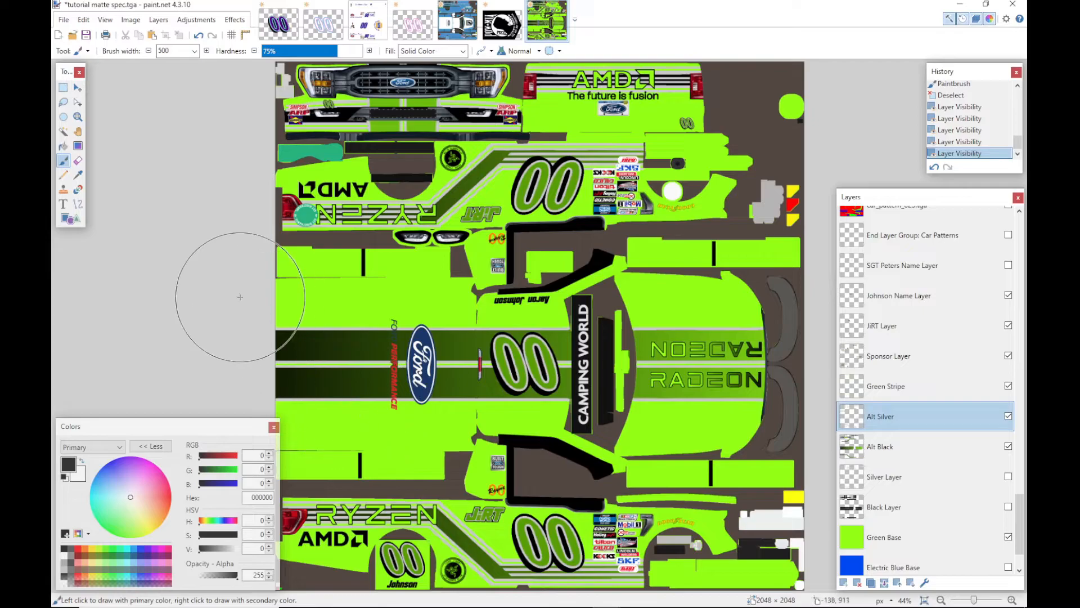
{"action": "left_click", "coordinate": [64, 133]}
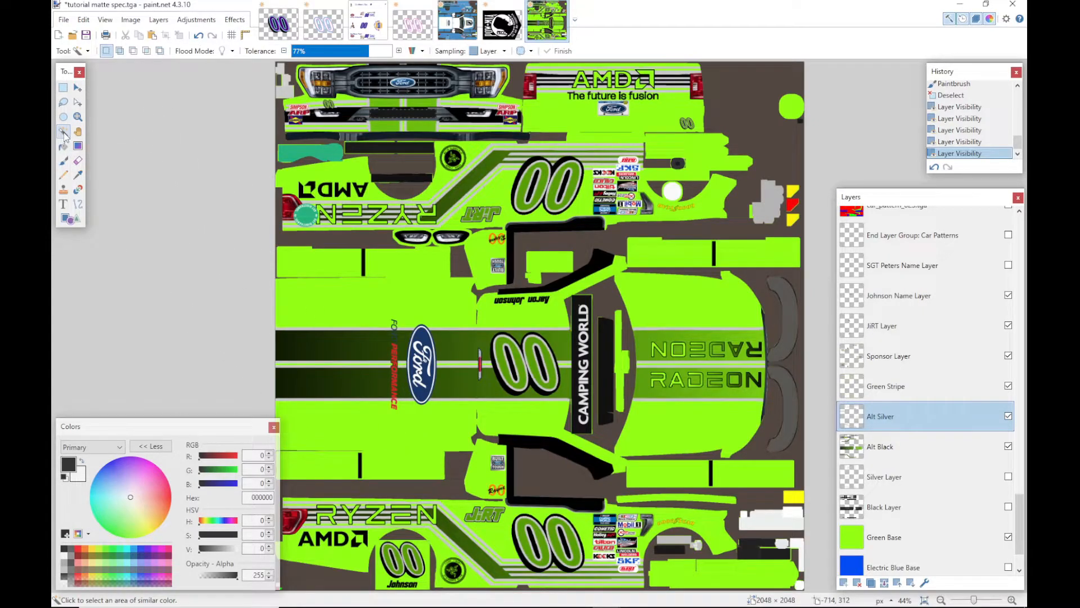
Step: Magic-wand the Alt Silver stripe areas with Tolerance lowered to 70%
{"action": "left_click", "coordinate": [458, 520]}
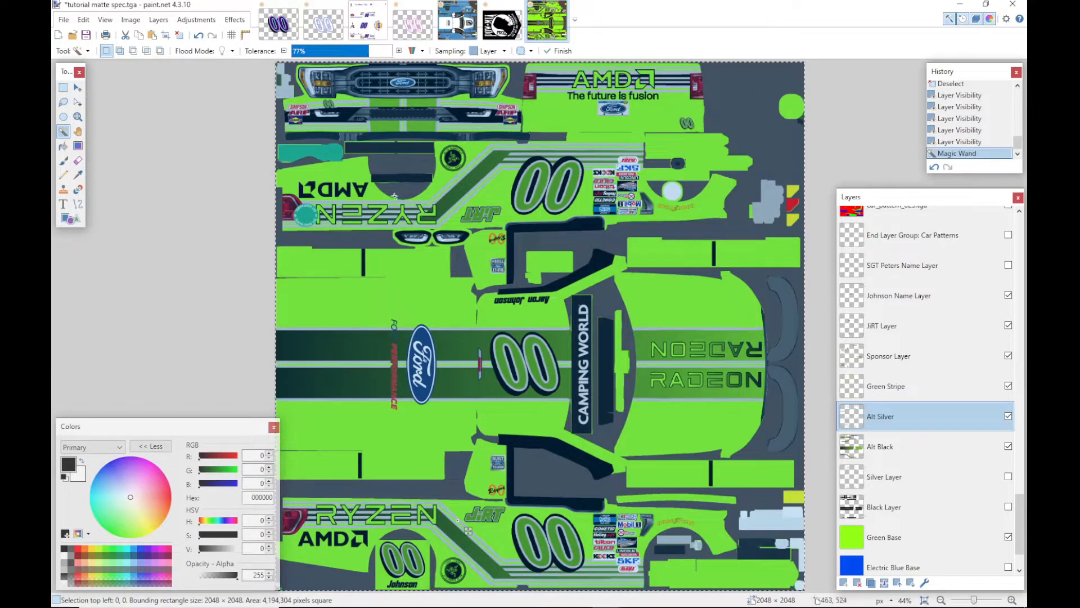
{"action": "left_click", "coordinate": [284, 51]}
{"action": "left_click", "coordinate": [284, 51]}
{"action": "left_click", "coordinate": [284, 51]}
{"action": "left_click", "coordinate": [285, 51]}
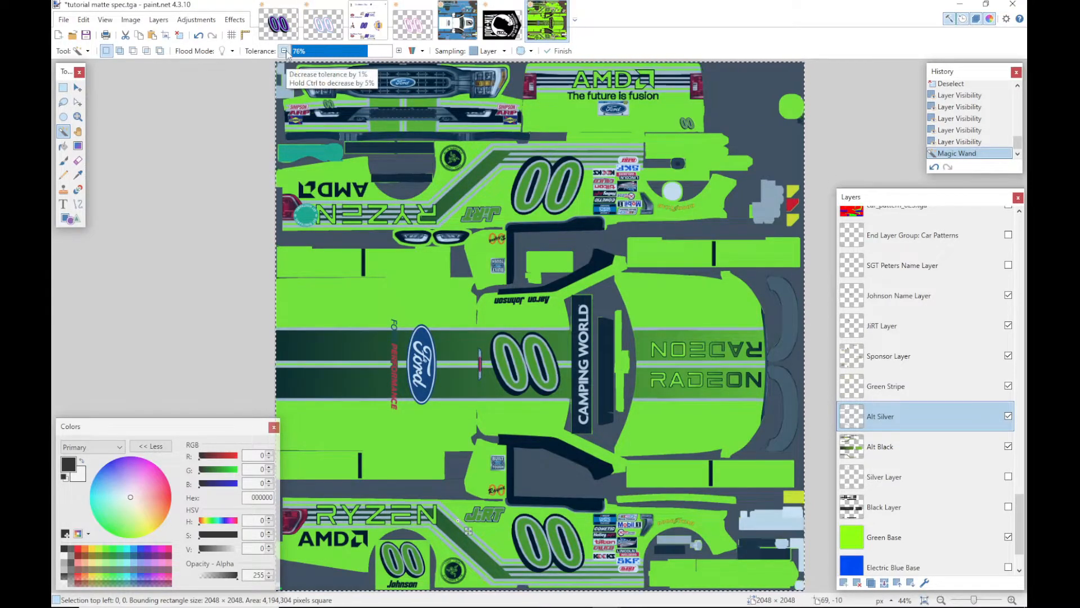
{"action": "left_click", "coordinate": [284, 51]}
{"action": "left_click", "coordinate": [285, 51]}
{"action": "left_click", "coordinate": [284, 51]}
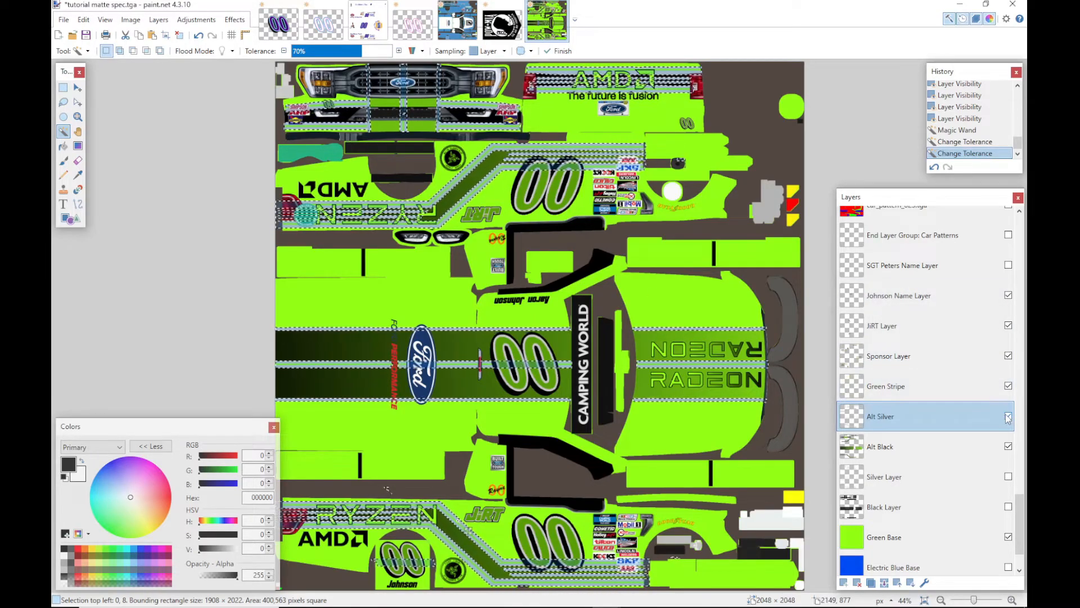
Step: Show the Spec Matte Tutorial layer and set the primary colour to red FF0000
{"action": "scroll", "coordinate": [928, 337], "scroll_direction": "up", "scroll_amount": 15}
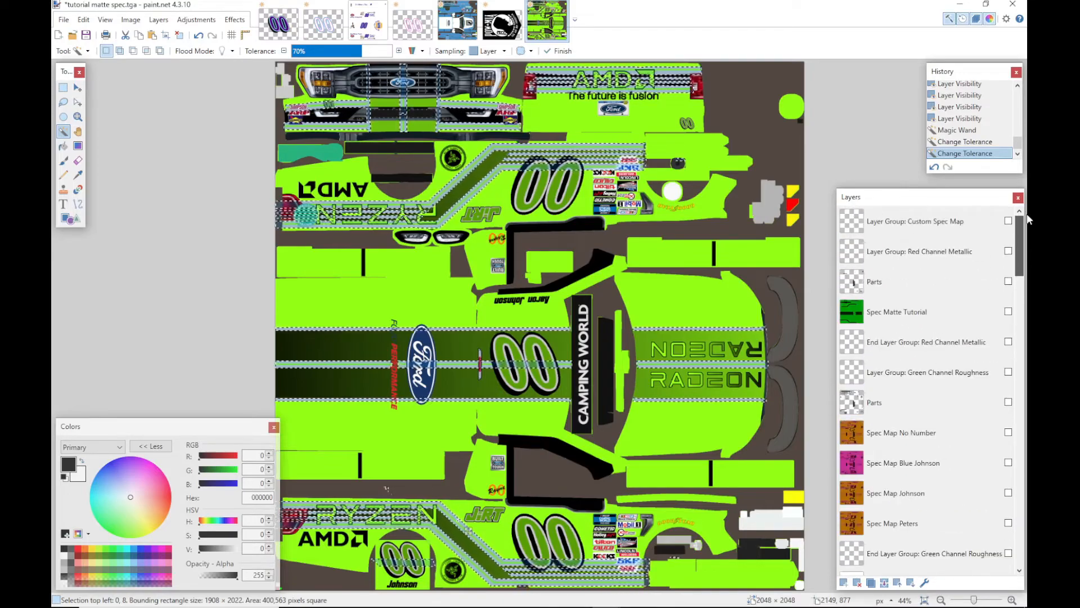
{"action": "left_click", "coordinate": [982, 320]}
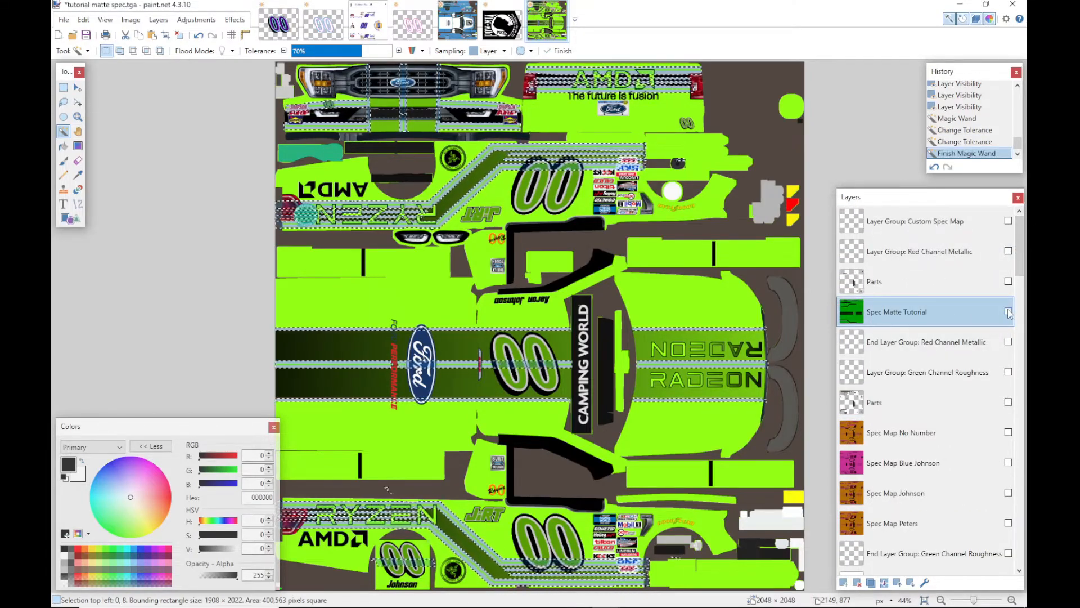
{"action": "left_click", "coordinate": [1008, 312]}
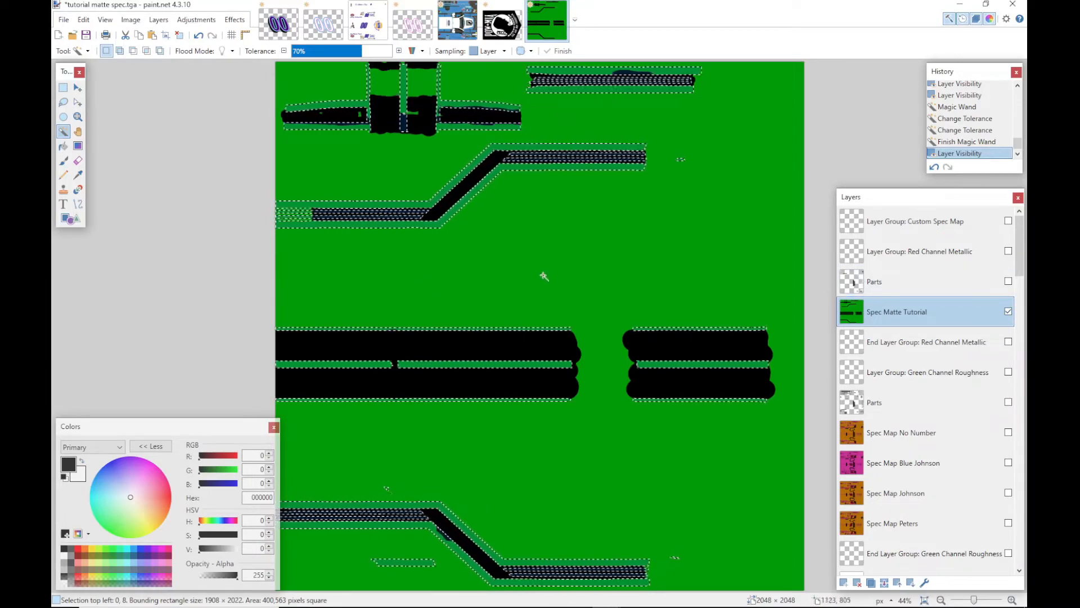
{"action": "left_click_drag", "start_coordinate": [201, 459], "coordinate": [269, 462]}
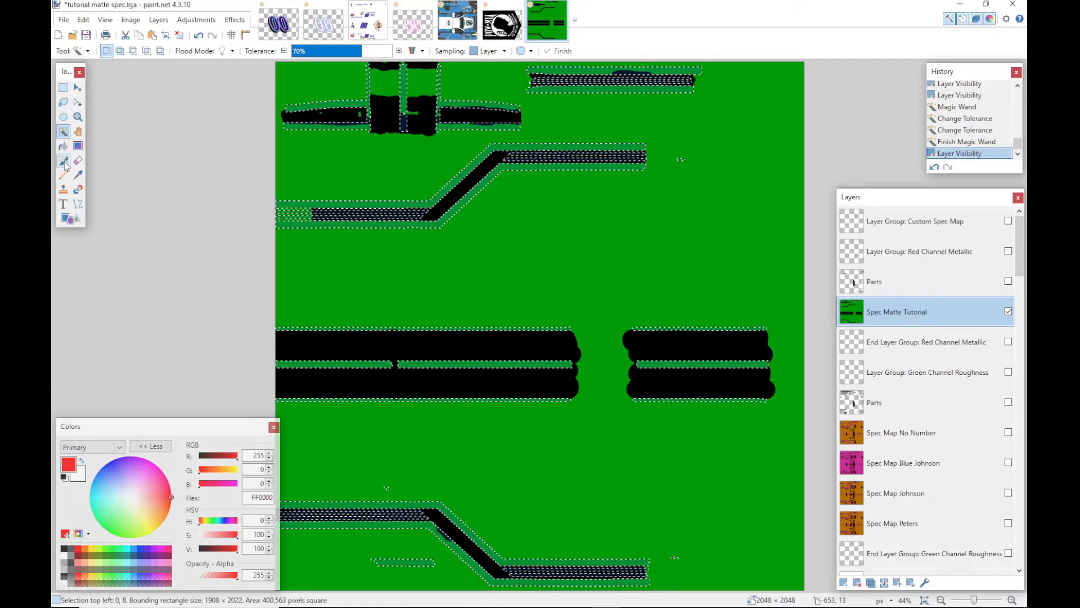
Step: Brush red FF0000 over the selected Alt Silver stripe areas, then deselect with Ctrl+D
{"action": "left_click", "coordinate": [64, 162]}
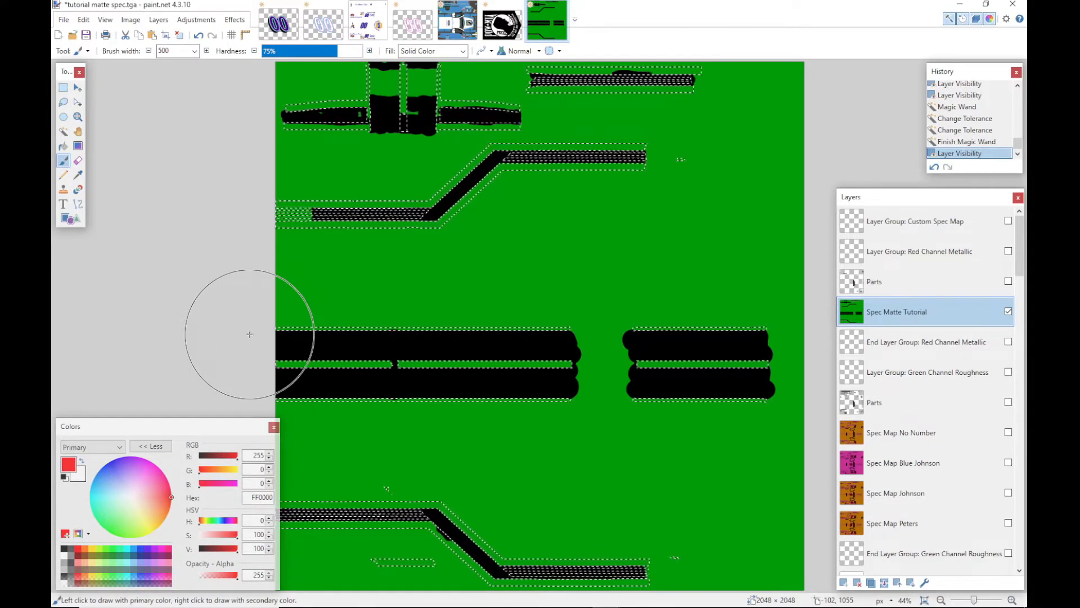
{"action": "mouse_move", "coordinate": [249, 334]}
{"action": "left_mouse_down"}
{"action": "mouse_move", "coordinate": [575, 348]}
{"action": "mouse_move", "coordinate": [469, 395]}
{"action": "mouse_move", "coordinate": [269, 398]}
{"action": "mouse_move", "coordinate": [565, 360]}
{"action": "mouse_move", "coordinate": [767, 380]}
{"action": "mouse_move", "coordinate": [838, 374]}
{"action": "mouse_move", "coordinate": [650, 375]}
{"action": "mouse_move", "coordinate": [738, 562]}
{"action": "mouse_move", "coordinate": [528, 570]}
{"action": "mouse_move", "coordinate": [375, 550]}
{"action": "mouse_move", "coordinate": [339, 531]}
{"action": "mouse_move", "coordinate": [404, 509]}
{"action": "mouse_move", "coordinate": [272, 526]}
{"action": "mouse_move", "coordinate": [360, 503]}
{"action": "mouse_move", "coordinate": [352, 272]}
{"action": "mouse_move", "coordinate": [332, 233]}
{"action": "mouse_move", "coordinate": [288, 220]}
{"action": "mouse_move", "coordinate": [491, 172]}
{"action": "mouse_move", "coordinate": [676, 150]}
{"action": "mouse_move", "coordinate": [678, 81]}
{"action": "mouse_move", "coordinate": [245, 74]}
{"action": "mouse_move", "coordinate": [565, 69]}
{"action": "mouse_move", "coordinate": [450, 64]}
{"action": "mouse_move", "coordinate": [602, 56]}
{"action": "mouse_move", "coordinate": [299, 216]}
{"action": "mouse_move", "coordinate": [620, 158]}
{"action": "left_mouse_up"}
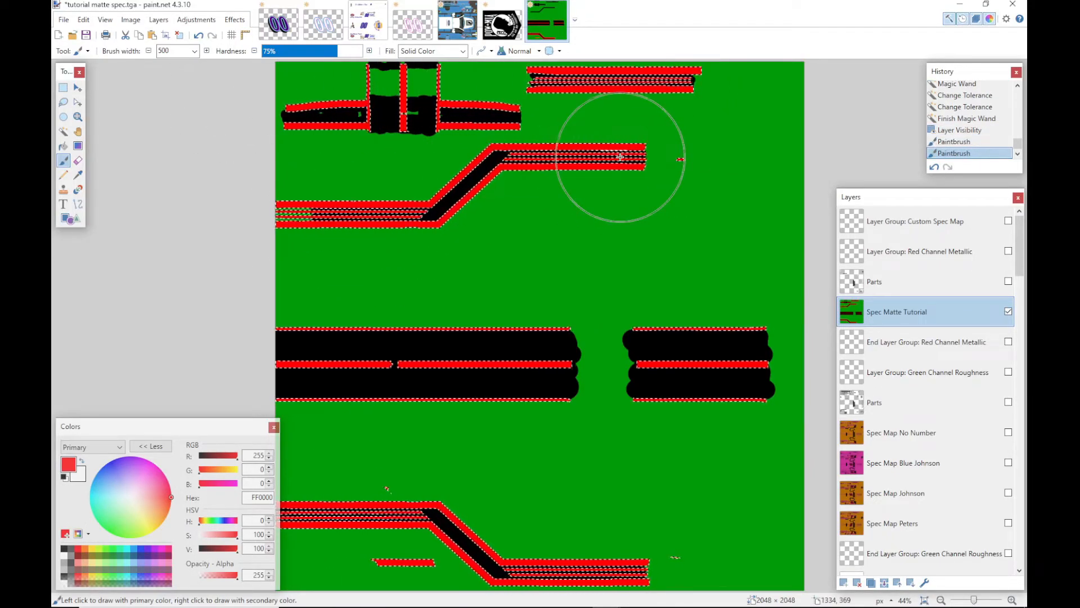
{"action": "key", "text": "ctrl+d"}
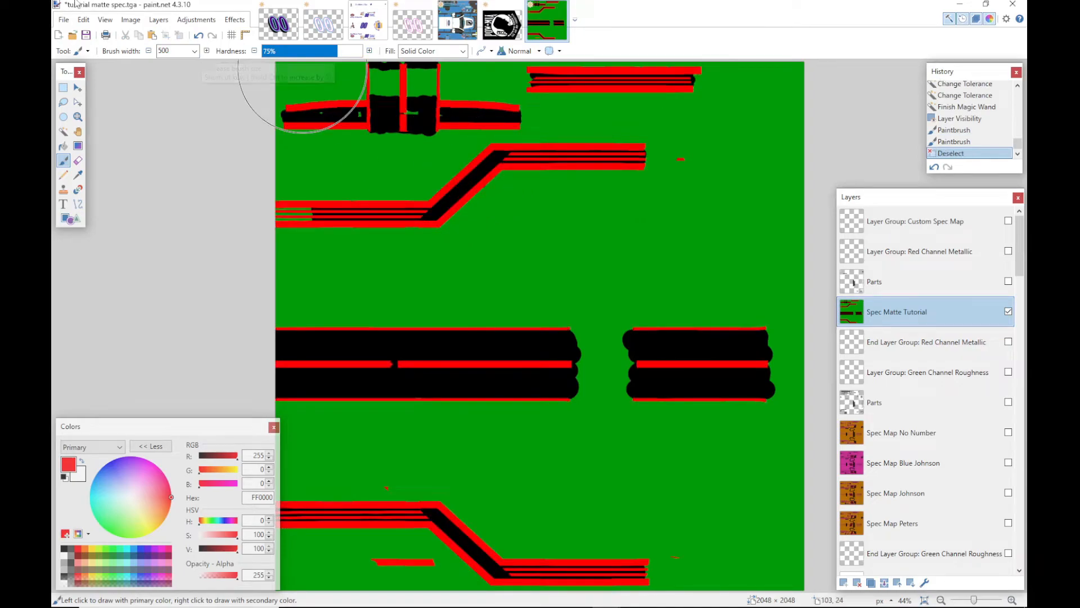
Step: Save As TGA over tutorial matte spec.tga, confirming the replace, accepting settings and flattening
{"action": "left_click", "coordinate": [64, 19]}
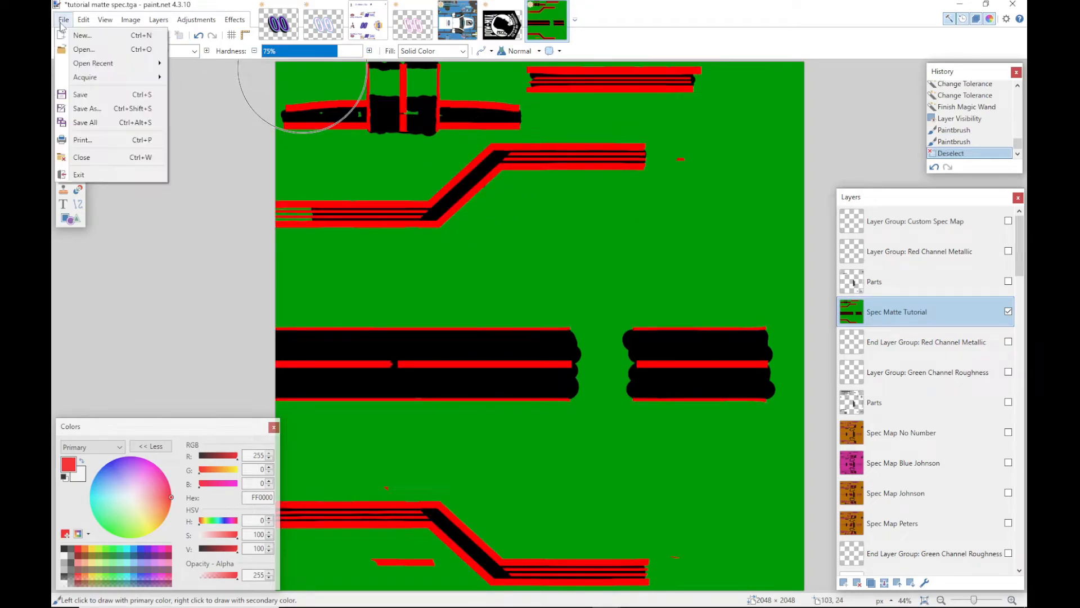
{"action": "left_click", "coordinate": [86, 111]}
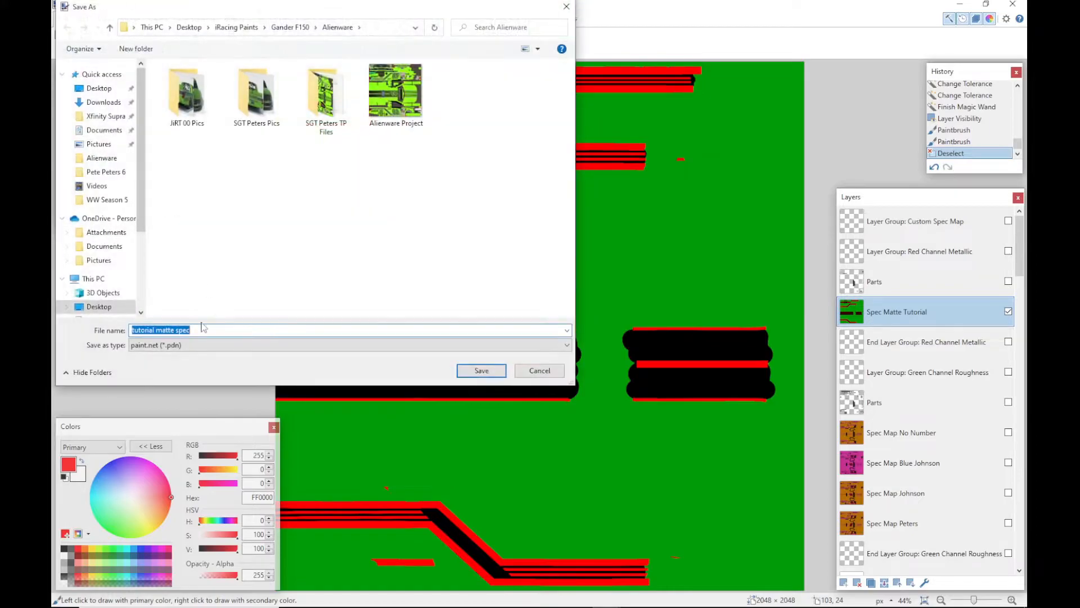
{"action": "left_click", "coordinate": [169, 345]}
{"action": "left_click", "coordinate": [162, 409]}
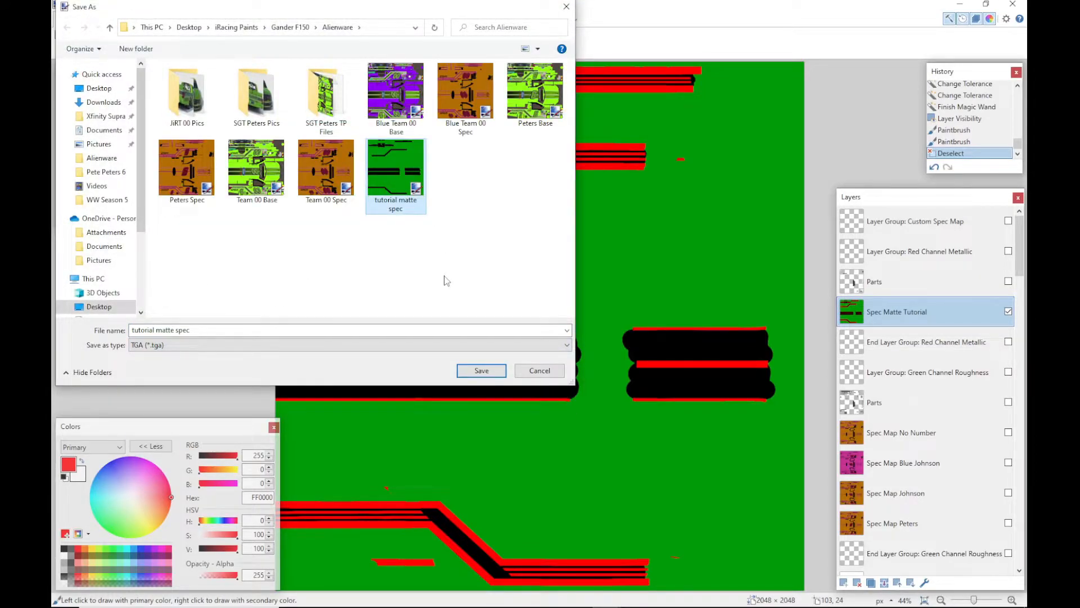
{"action": "left_click", "coordinate": [467, 372]}
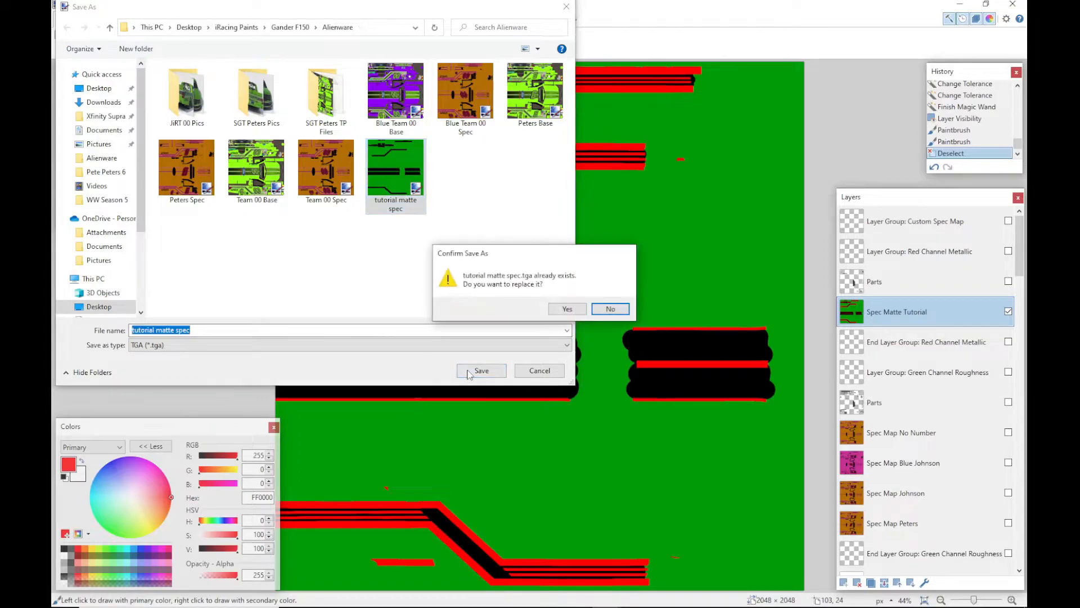
{"action": "left_click", "coordinate": [567, 308]}
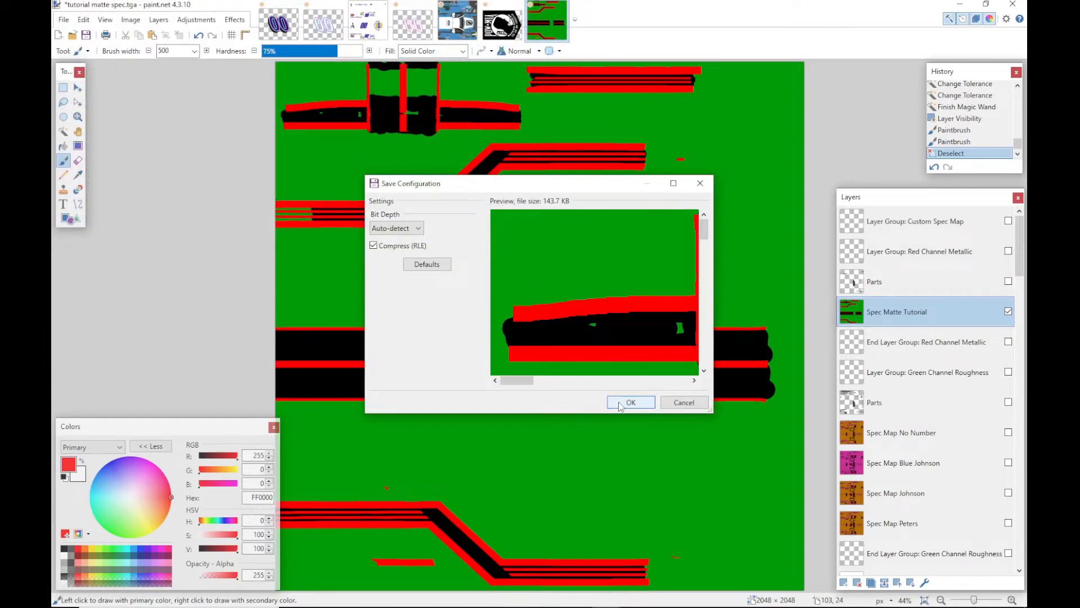
{"action": "left_click", "coordinate": [619, 400]}
{"action": "left_click", "coordinate": [517, 310]}
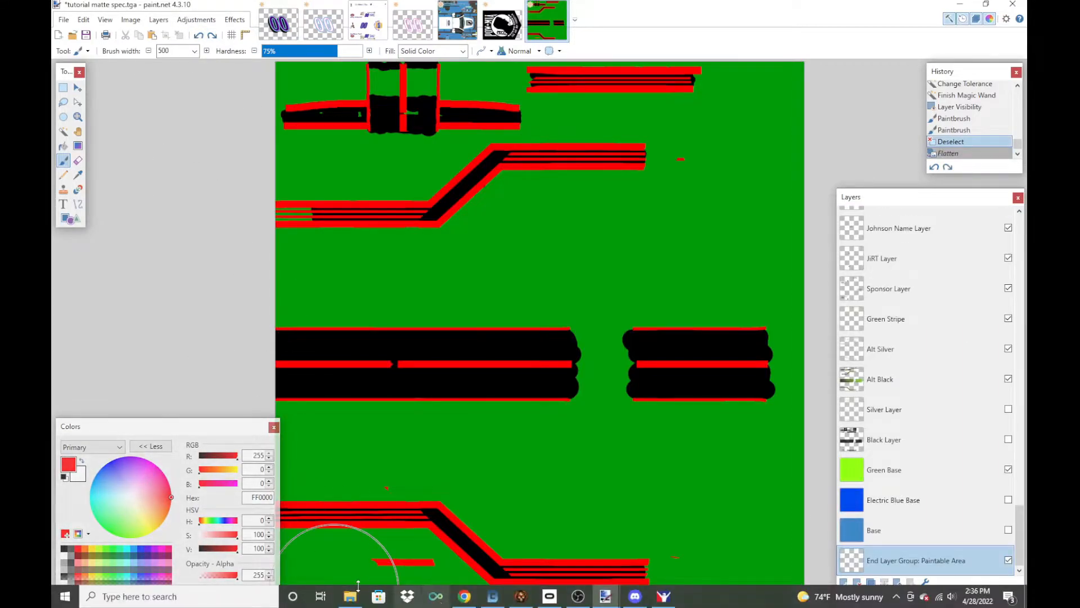
Step: Copy the tutorial matte spec file from Desktop\iRacing Paints\Gander F150\Alienware
{"action": "left_click", "coordinate": [350, 595]}
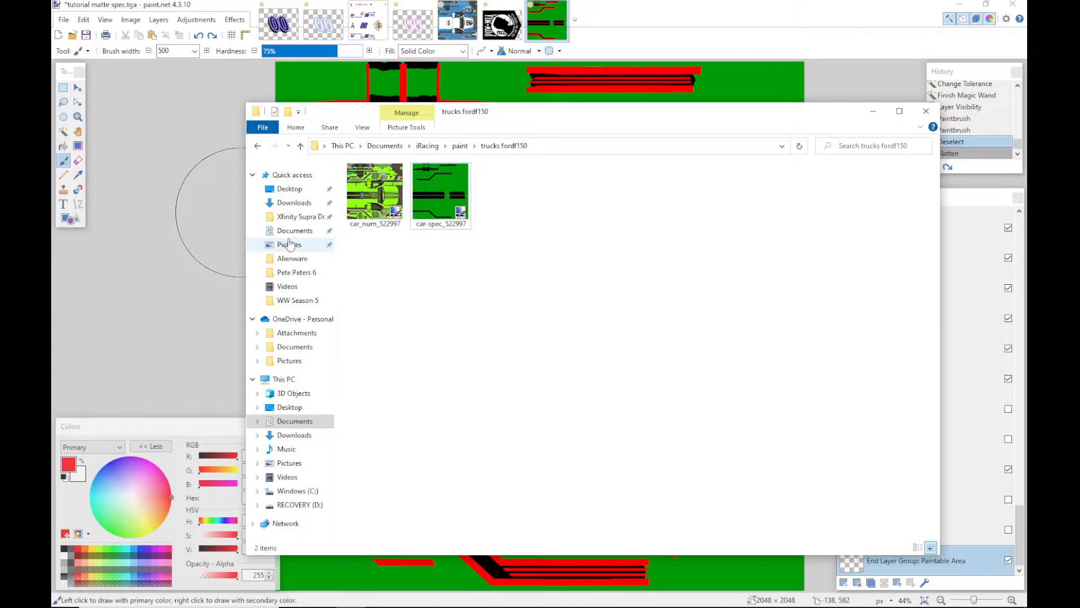
{"action": "left_click", "coordinate": [290, 189]}
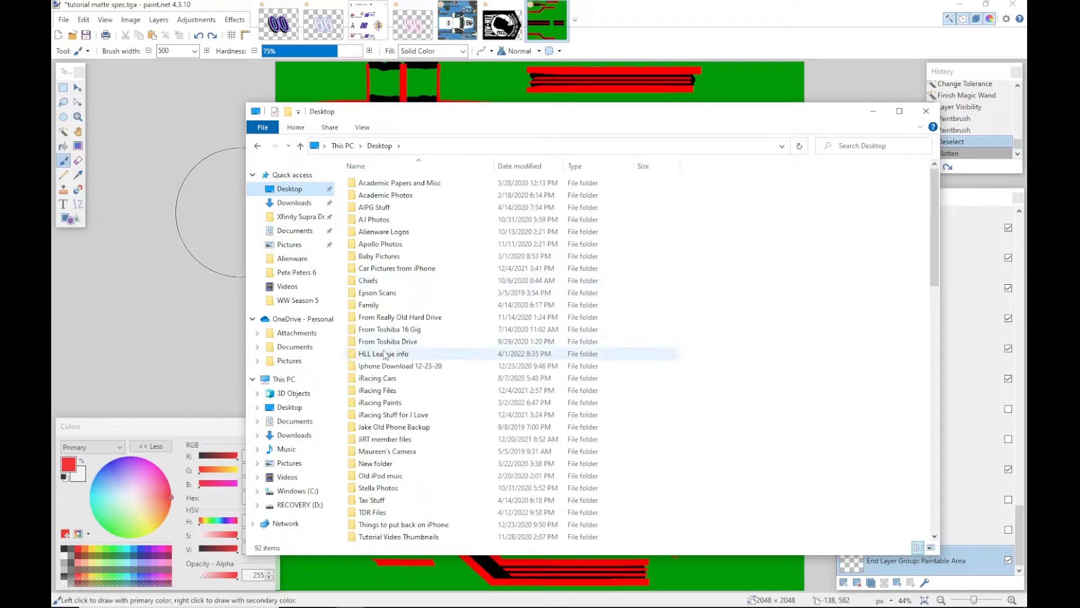
{"action": "double_click", "coordinate": [394, 403]}
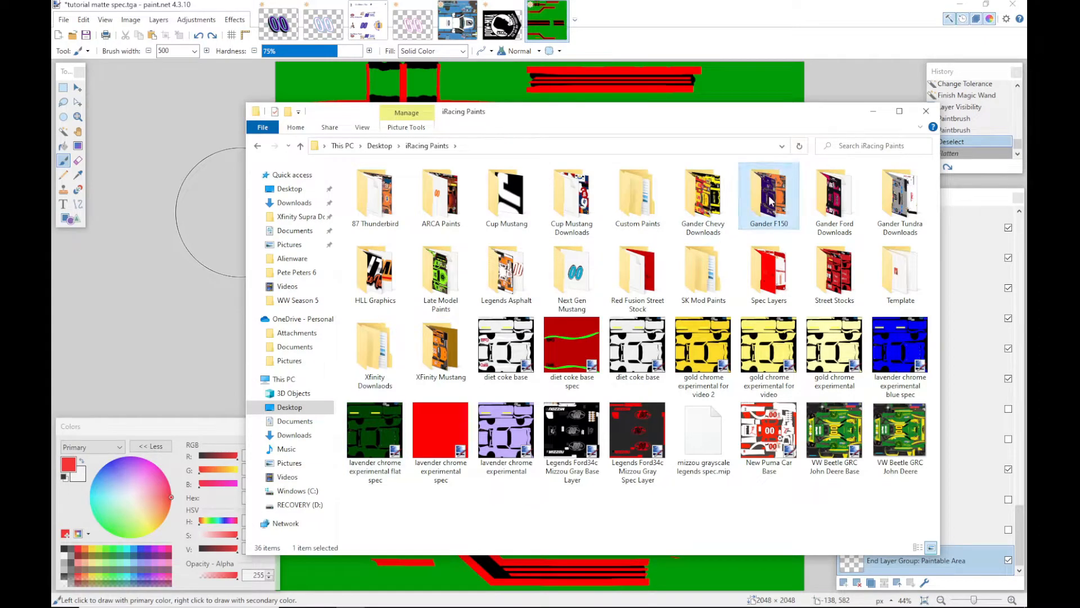
{"action": "double_click", "coordinate": [768, 194]}
{"action": "double_click", "coordinate": [374, 194]}
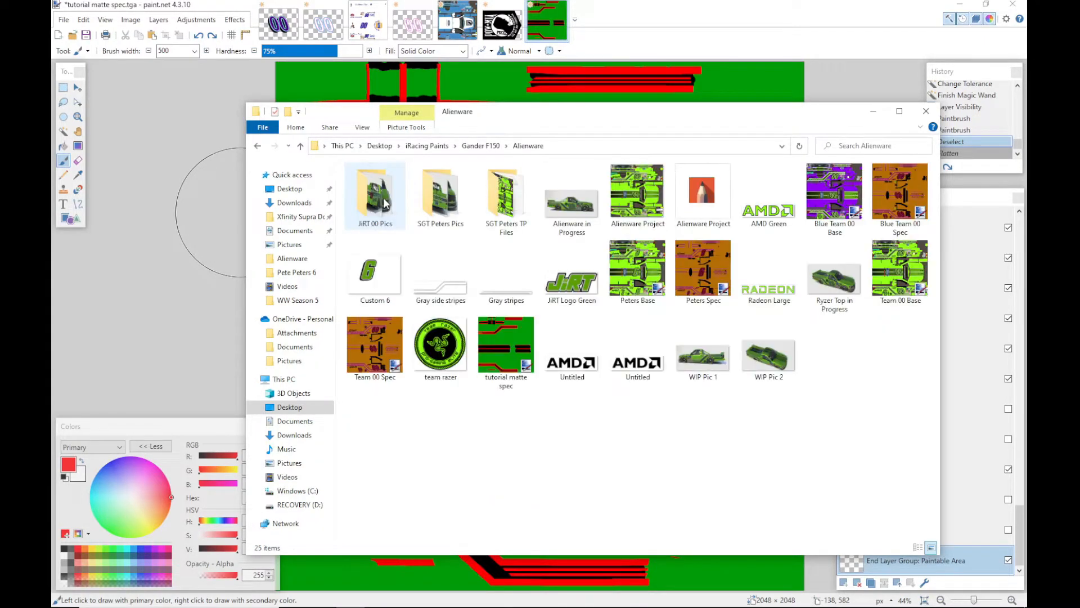
{"action": "left_click", "coordinate": [491, 365]}
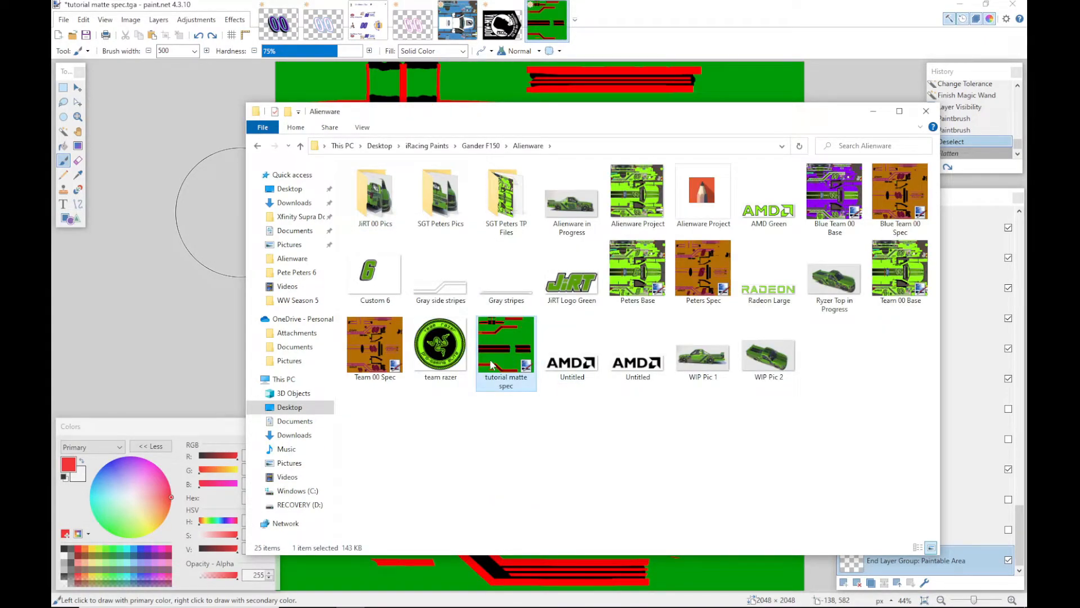
{"action": "right_click", "coordinate": [491, 364]}
{"action": "left_click", "coordinate": [517, 536]}
{"action": "left_click", "coordinate": [307, 230]}
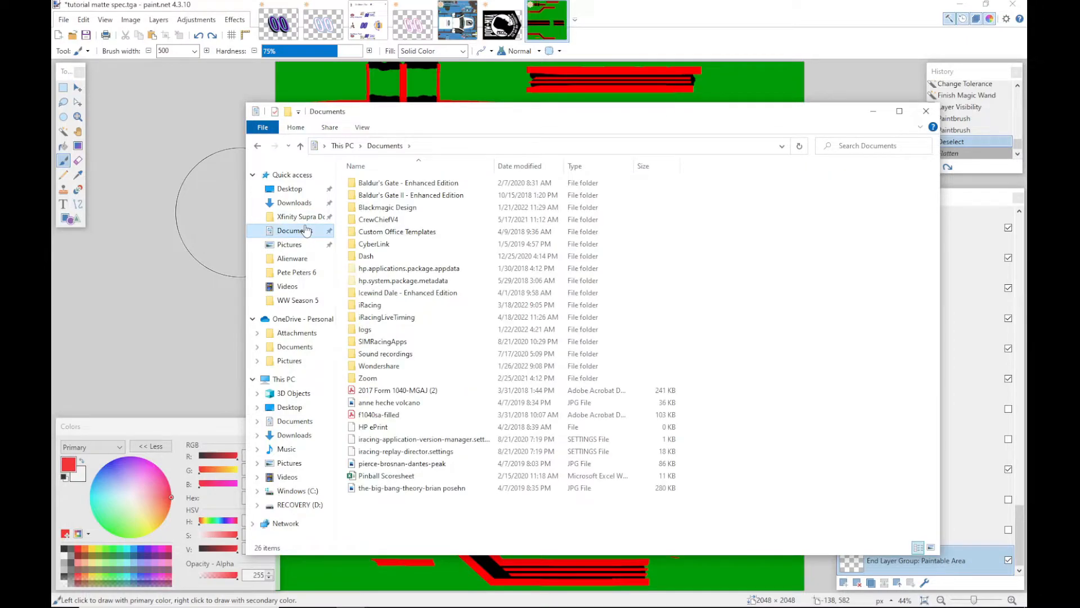
{"action": "double_click", "coordinate": [370, 305]}
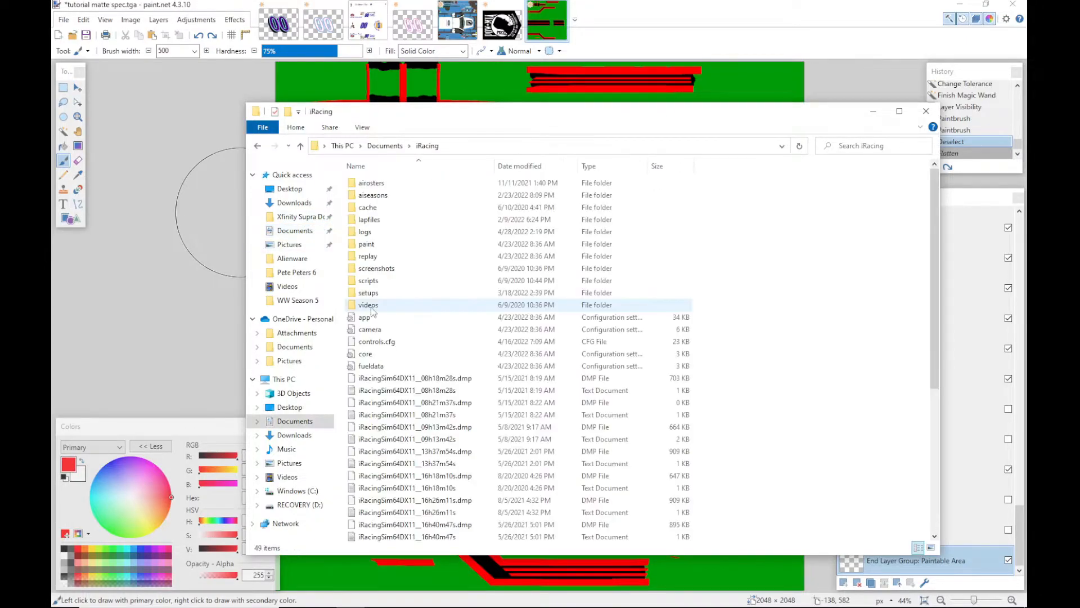
{"action": "double_click", "coordinate": [367, 244]}
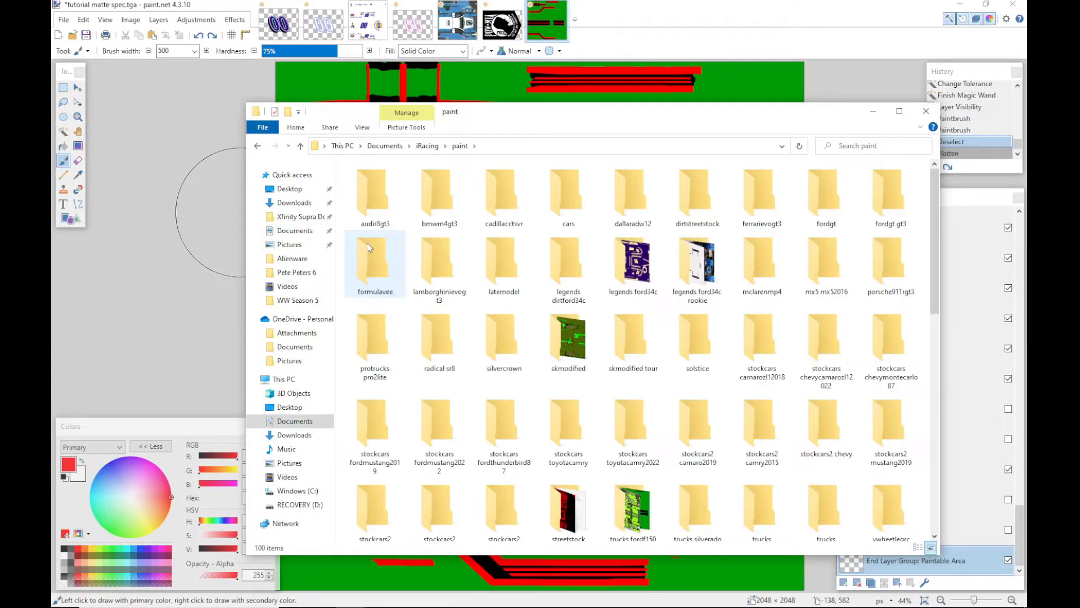
{"action": "double_click", "coordinate": [635, 514]}
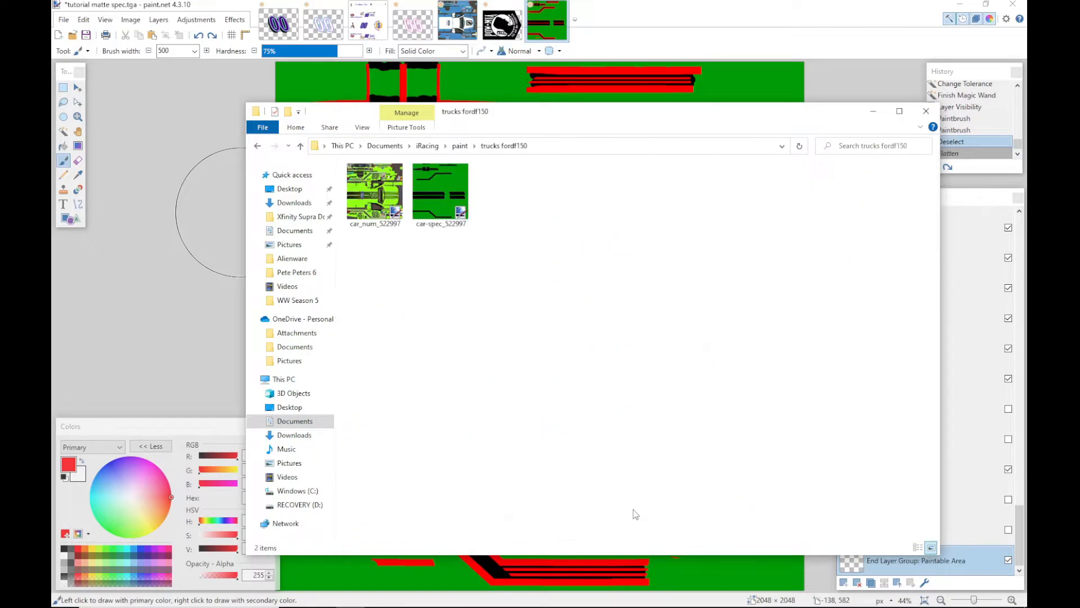
{"action": "left_click", "coordinate": [457, 189]}
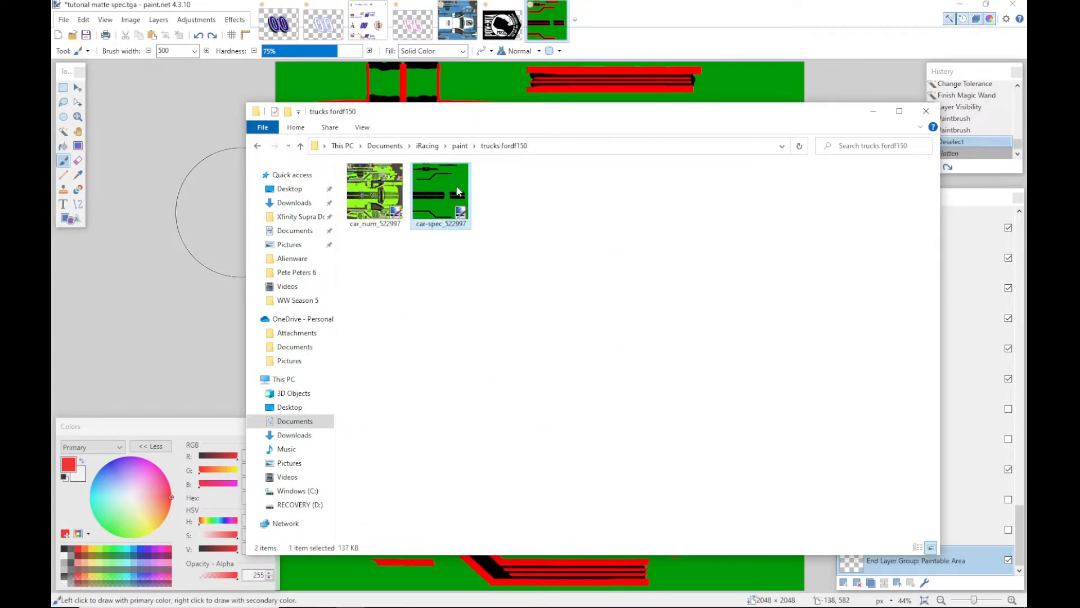
{"action": "left_click", "coordinate": [431, 226]}
{"action": "left_click", "coordinate": [430, 225]}
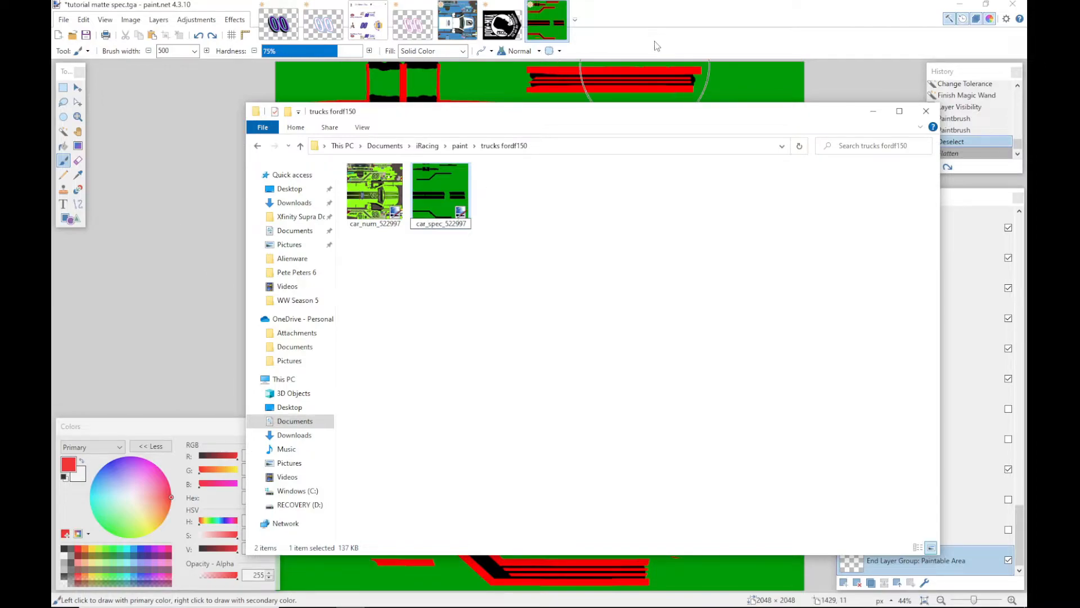
{"action": "left_click", "coordinate": [585, 285]}
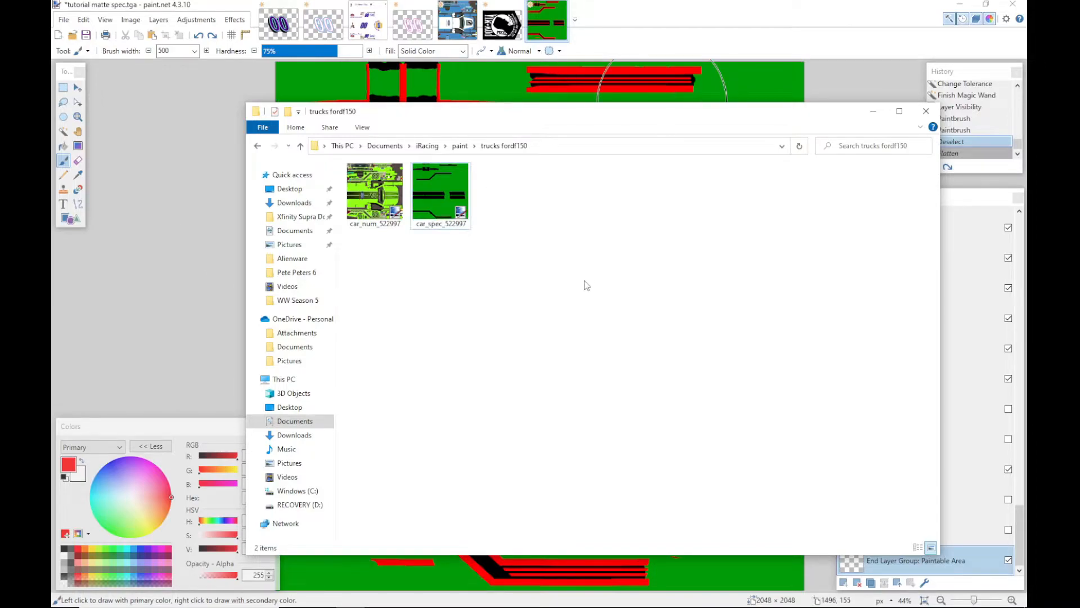
{"action": "left_click", "coordinate": [657, 599]}
Step: Orbit the green F150 preview to check it from above and the front quarter
{"action": "left_click_drag", "start_coordinate": [588, 425], "coordinate": [591, 322]}
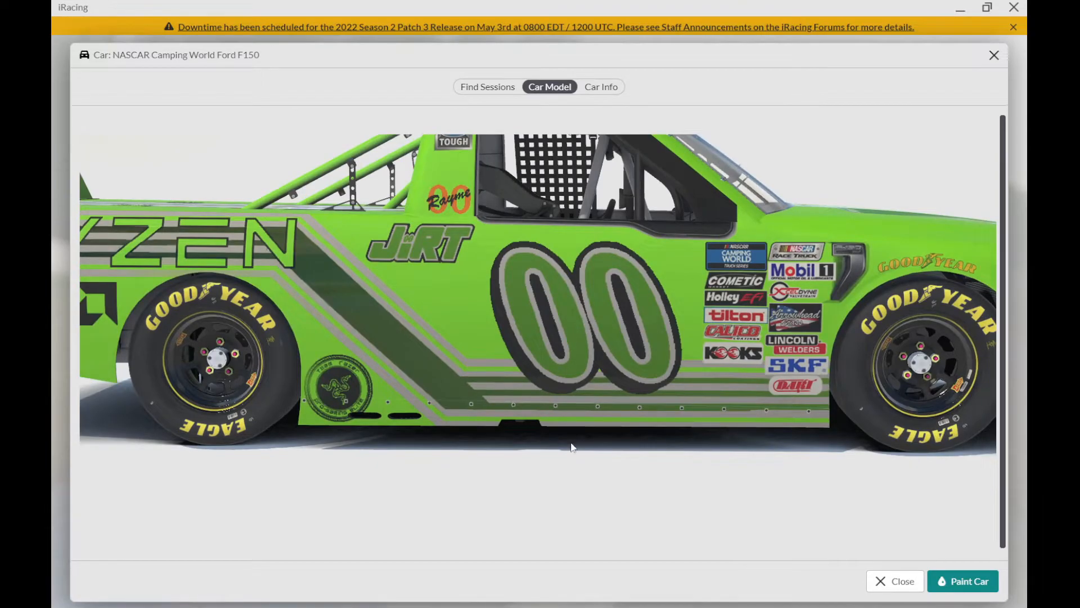
{"action": "left_click_drag", "start_coordinate": [383, 327], "coordinate": [394, 287]}
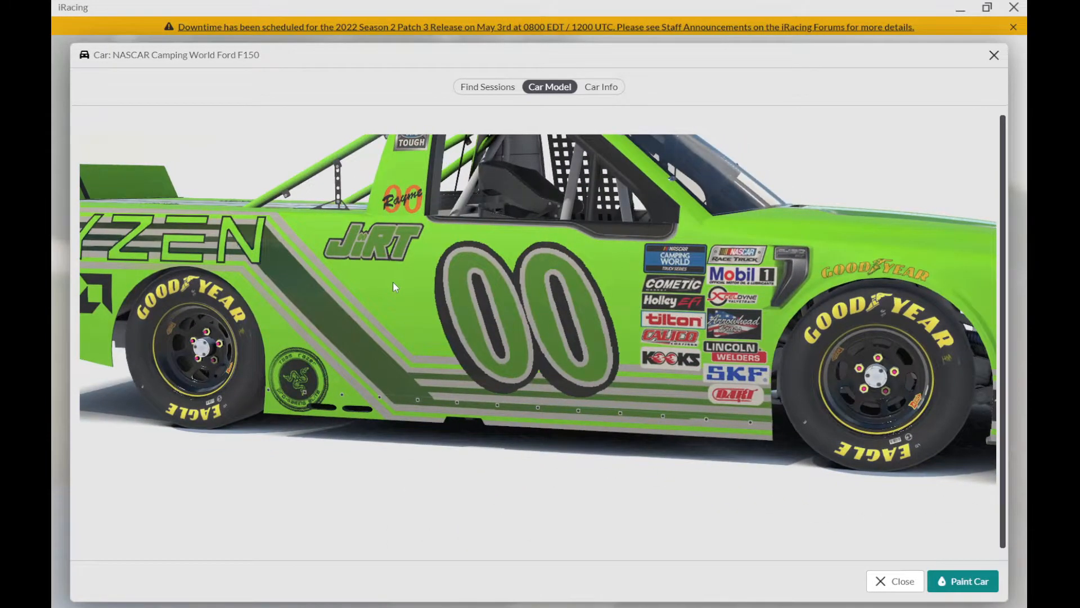
{"action": "scroll", "coordinate": [394, 286], "scroll_direction": "down", "scroll_amount": 3}
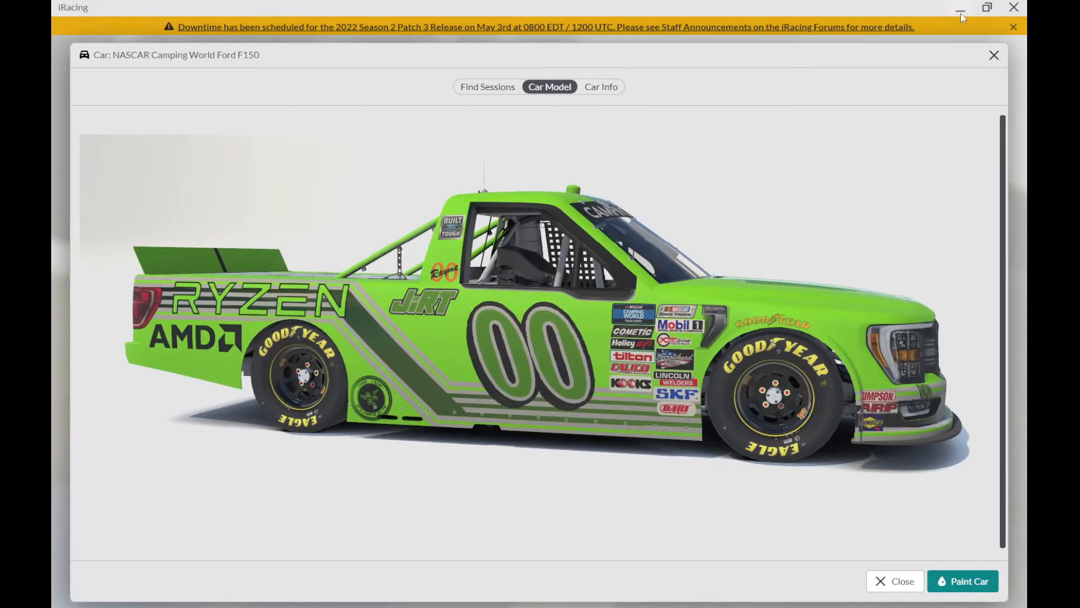
{"action": "left_click", "coordinate": [961, 12]}
Step: Delete the old car_spec_522997.mip and car_spec_522997 files from the trucks fordf150 folder
{"action": "left_click", "coordinate": [431, 201]}
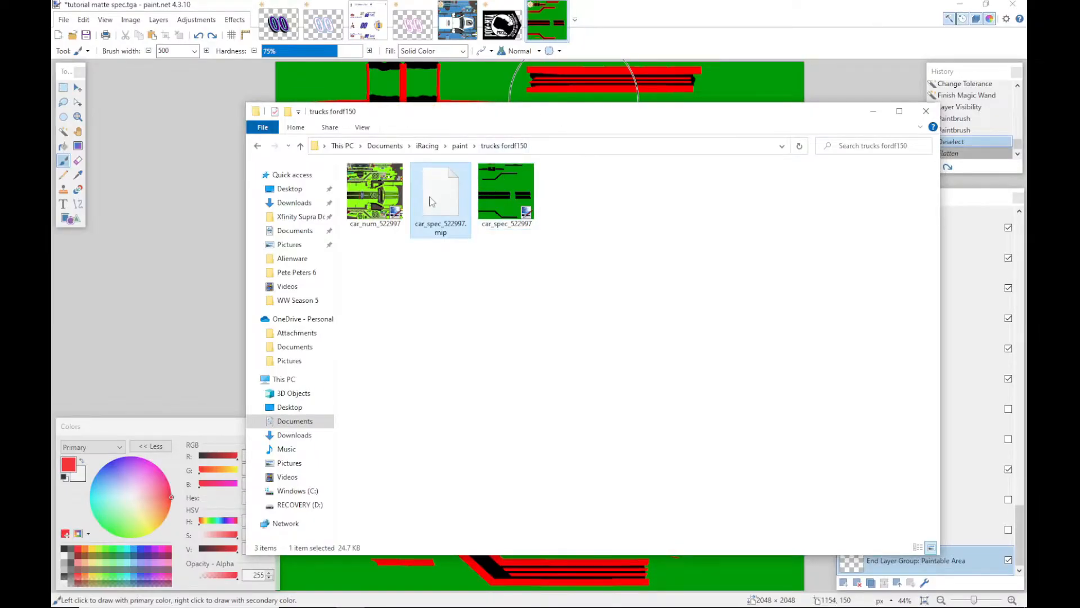
{"action": "key", "text": "shift+Right"}
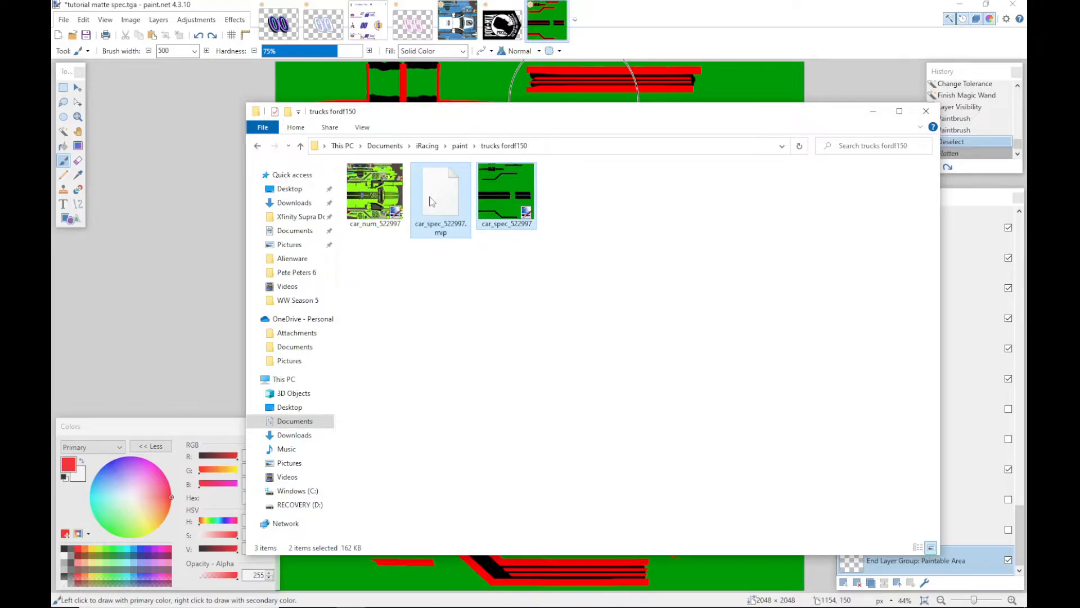
{"action": "key", "text": "Delete"}
Step: Paste the tutorial matte spec and rename it car_spec_522997
{"action": "right_click", "coordinate": [432, 202]}
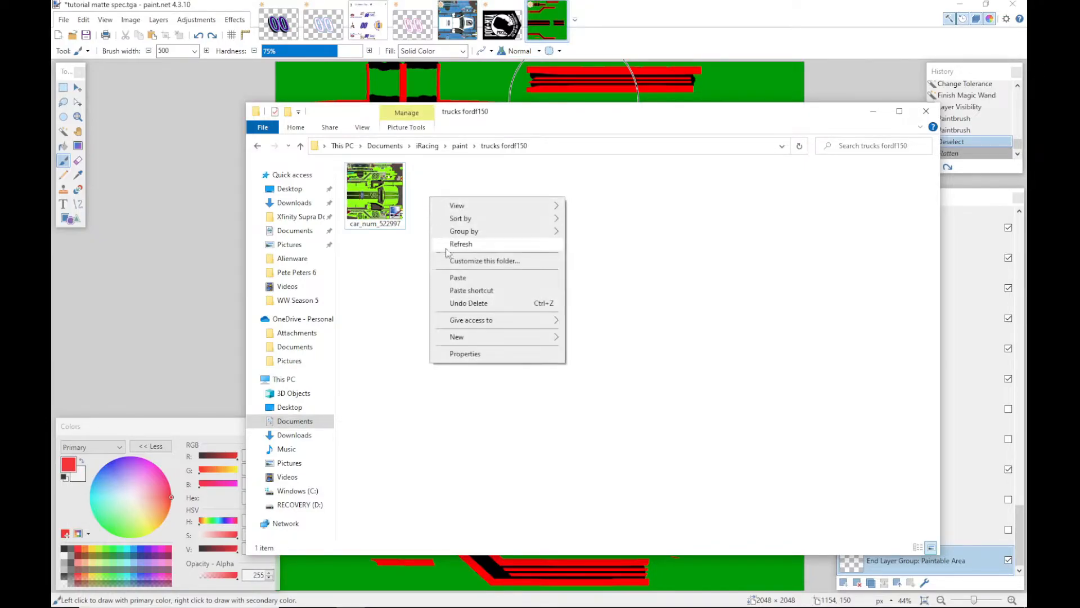
{"action": "left_click", "coordinate": [458, 276]}
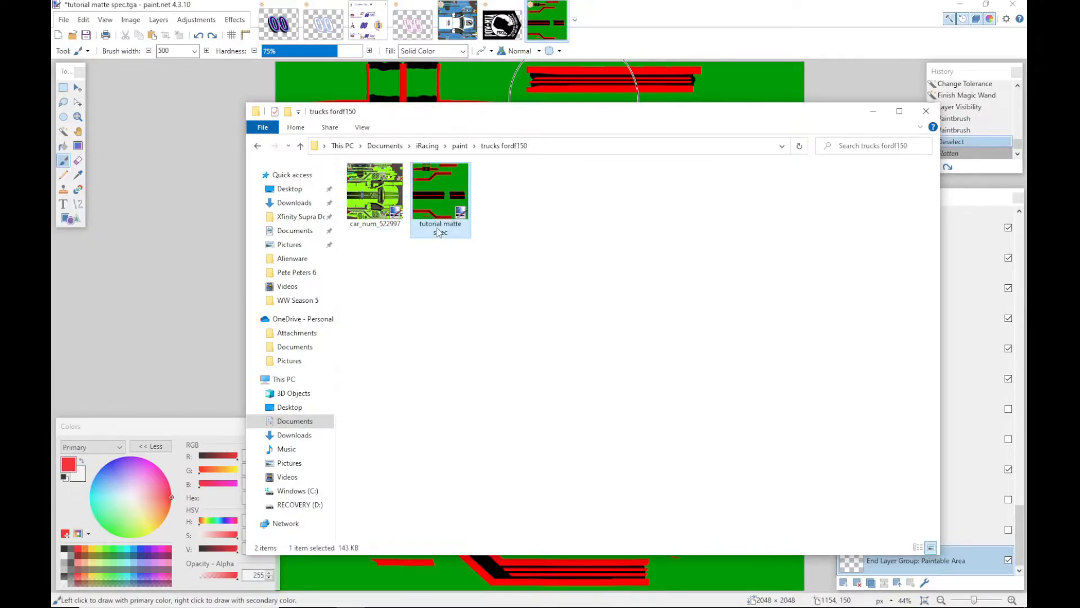
{"action": "left_click", "coordinate": [439, 231]}
{"action": "type", "text": "car_spec_522997"}
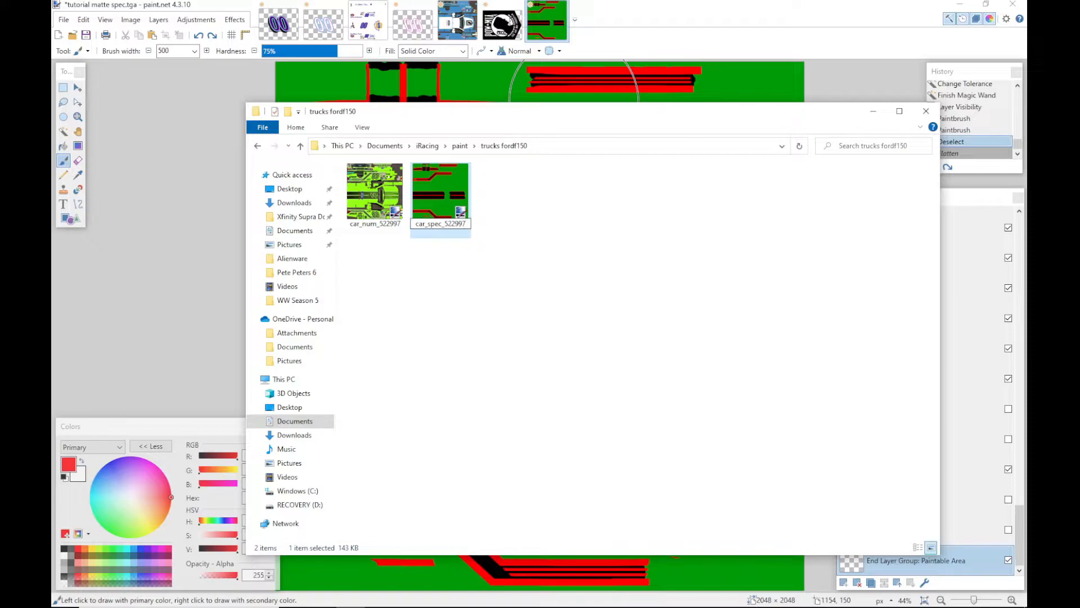
{"action": "key", "text": "Return"}
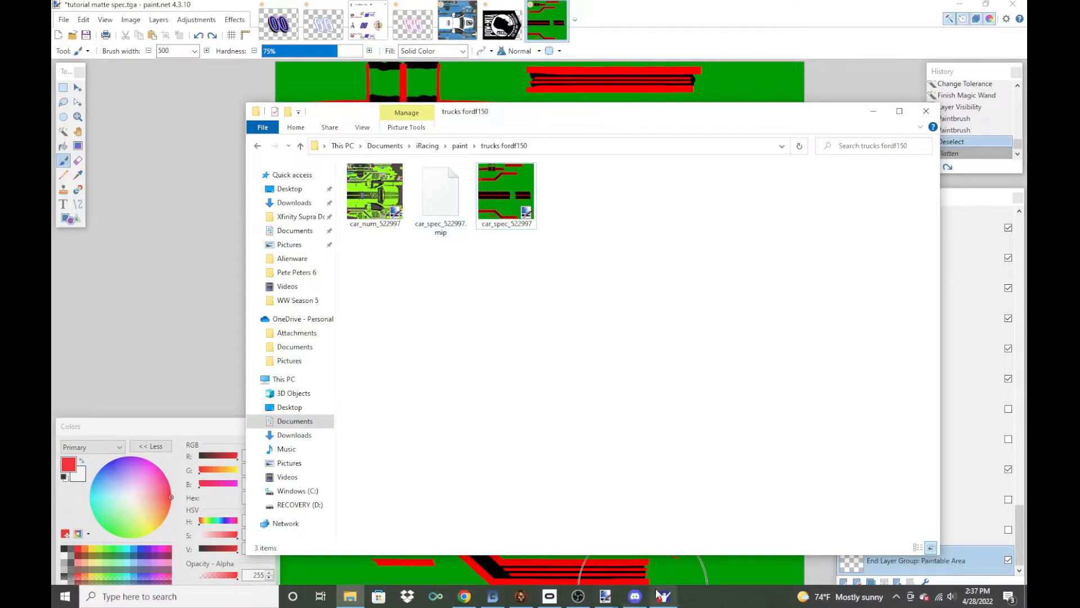
Step: Bring iRacing back and rotate the green F150 to view its front and sides
{"action": "left_click", "coordinate": [663, 597]}
{"action": "left_click_drag", "start_coordinate": [532, 398], "coordinate": [418, 259]}
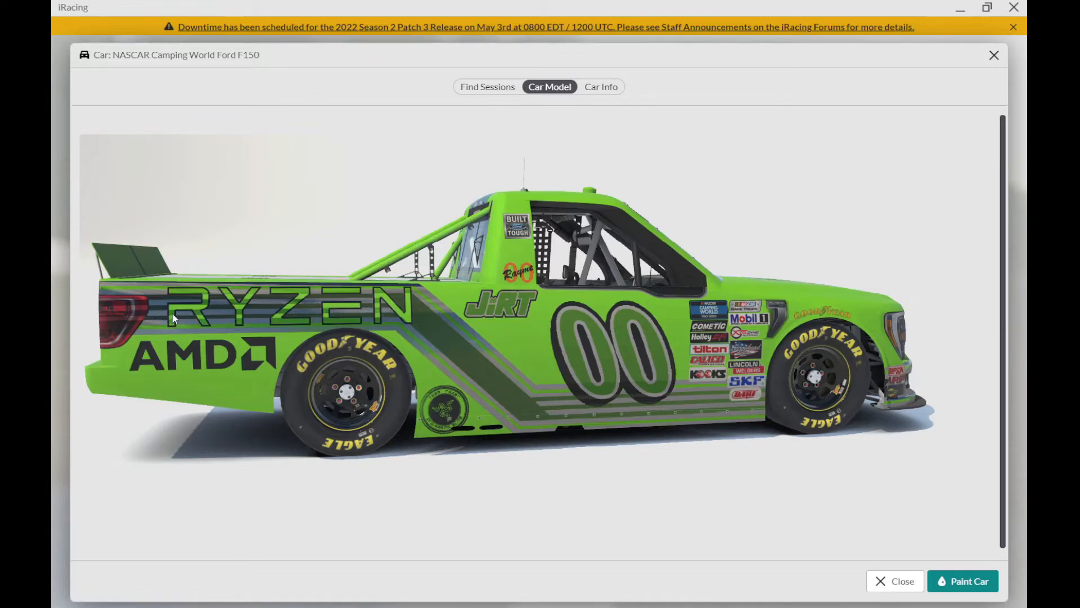
{"action": "left_click_drag", "start_coordinate": [281, 306], "coordinate": [15, 309]}
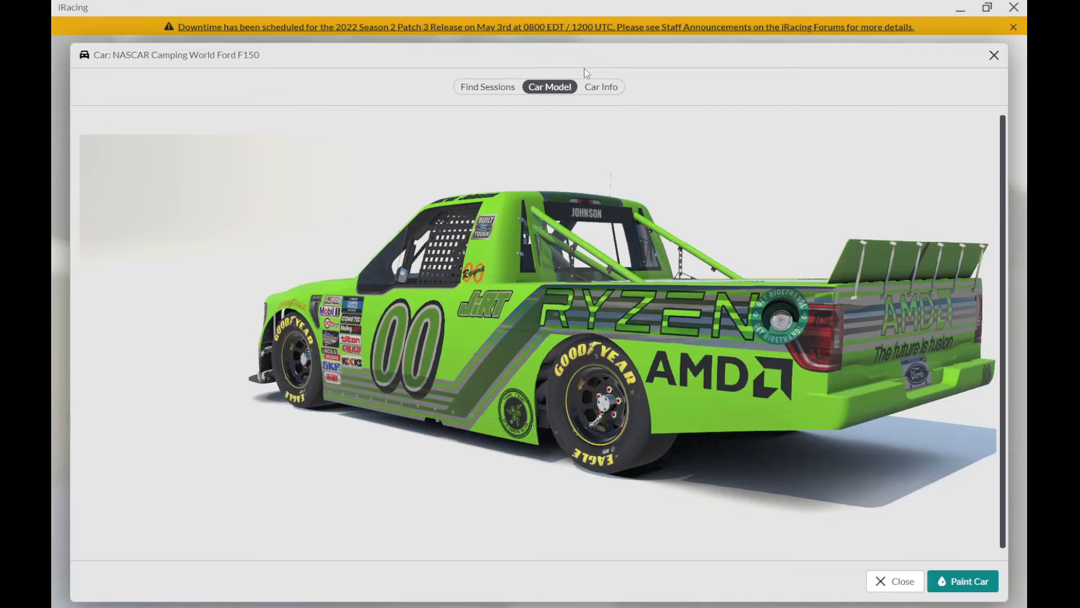
Step: Return to paint.net and hide the Spec Matte Tutorial layer to reveal the livery
{"action": "left_click", "coordinate": [957, 10]}
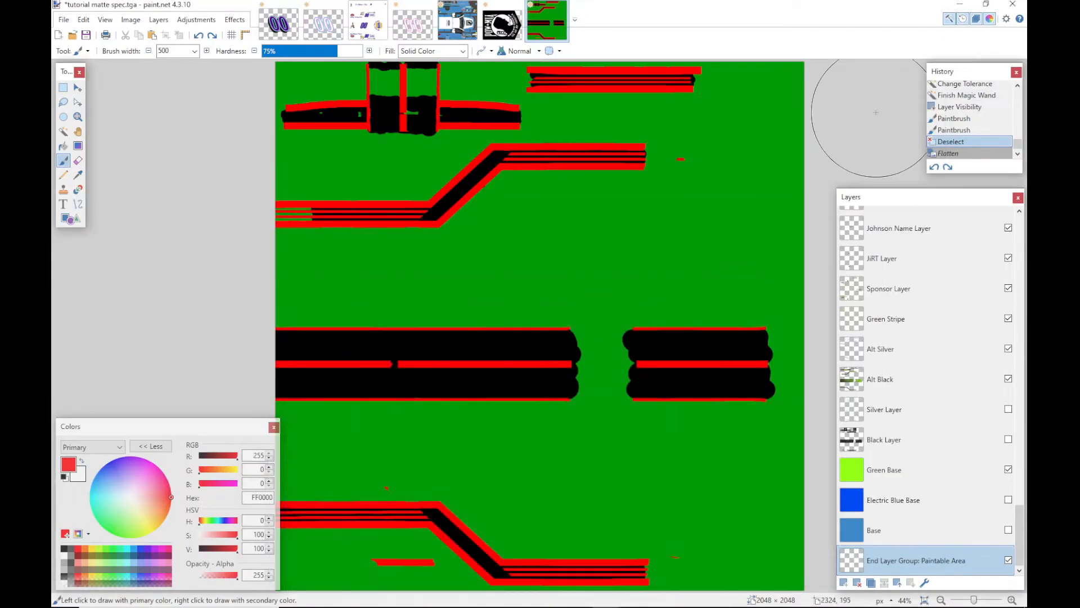
{"action": "left_click", "coordinate": [873, 110]}
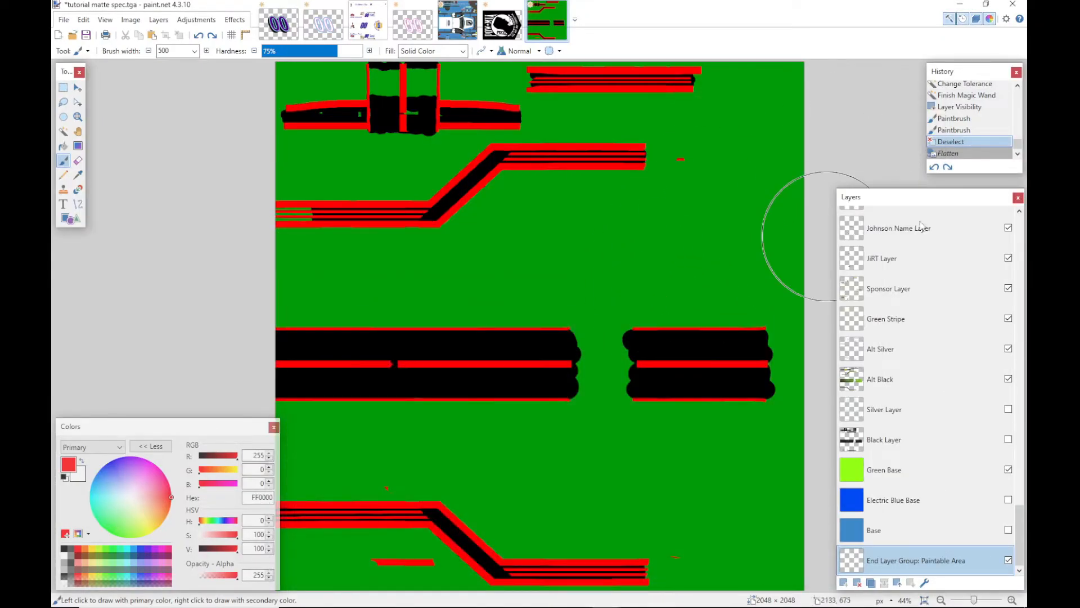
{"action": "mouse_move", "coordinate": [1019, 523]}
{"action": "left_mouse_down"}
{"action": "mouse_move", "coordinate": [1028, 230]}
{"action": "mouse_move", "coordinate": [1028, 545]}
{"action": "mouse_move", "coordinate": [1027, 529]}
{"action": "left_mouse_up"}
{"action": "left_click", "coordinate": [1005, 312]}
{"action": "left_click", "coordinate": [1008, 312]}
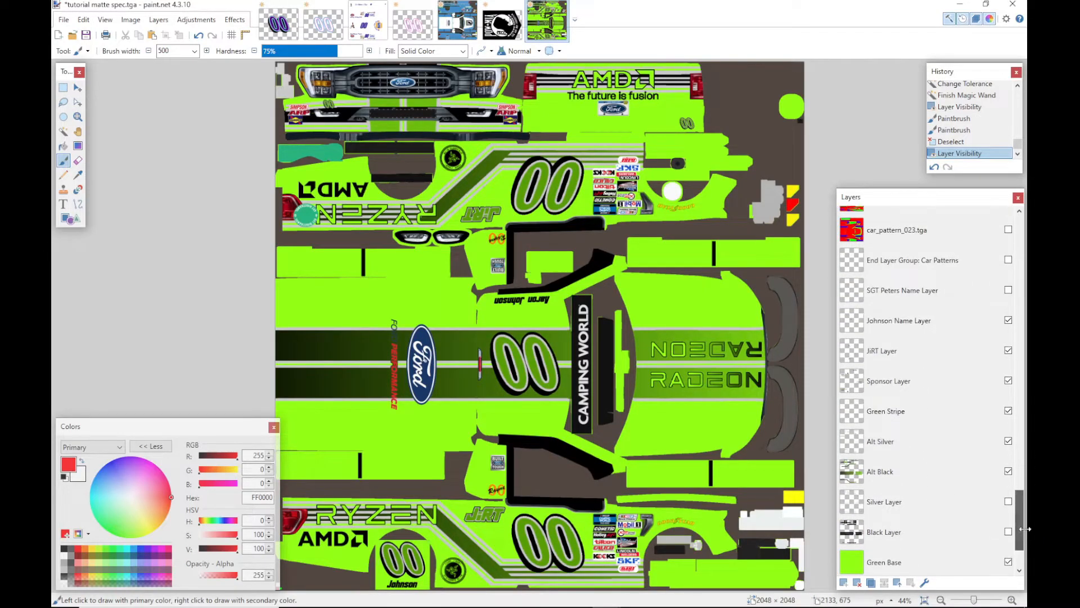
Step: Make the Sponsor Layer the active layer and pick the Magic Wand tool
{"action": "left_click", "coordinate": [1008, 381]}
{"action": "left_click", "coordinate": [1008, 381]}
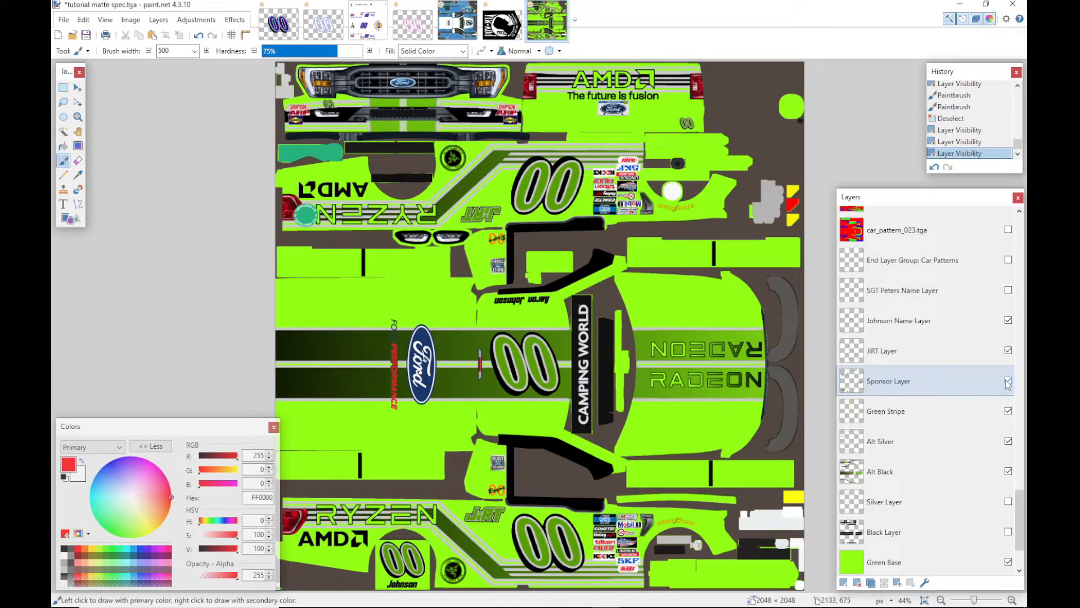
{"action": "left_click", "coordinate": [979, 383]}
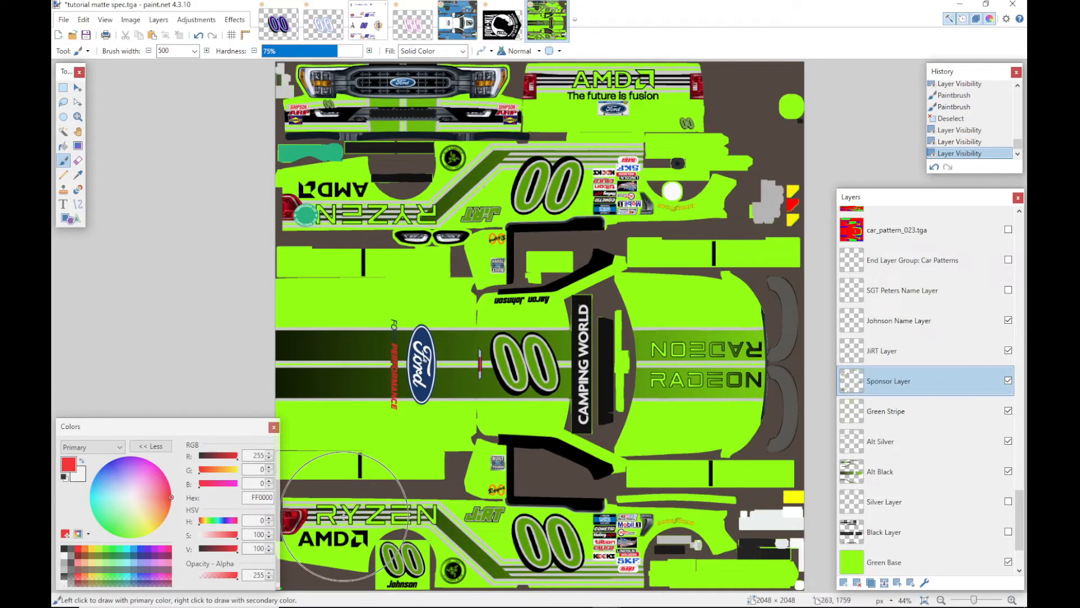
{"action": "left_click", "coordinate": [64, 133]}
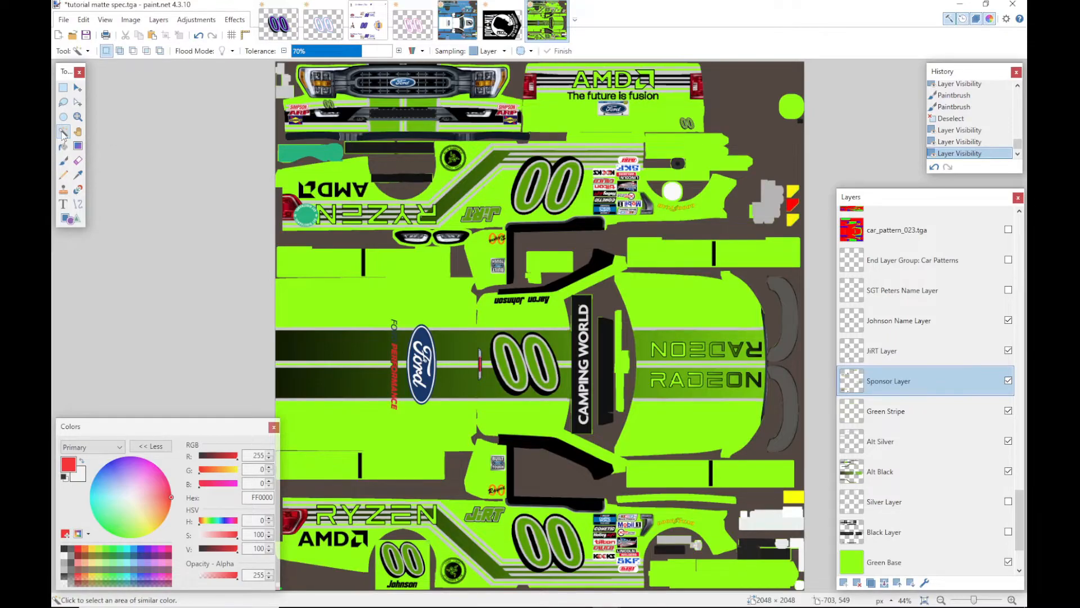
Step: Magic-wand the RYZEN, RADEON and AMD lettering, re-show the spec layer, and sample green 009B00
{"action": "left_click", "coordinate": [335, 510]}
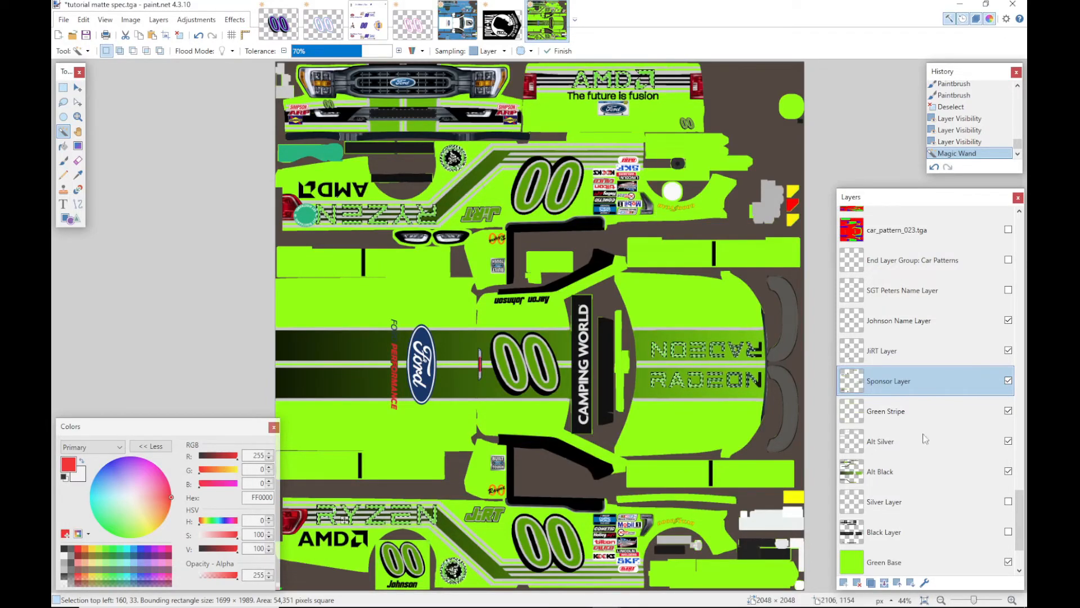
{"action": "left_click_drag", "start_coordinate": [1020, 534], "coordinate": [1018, 259]}
{"action": "left_click", "coordinate": [1008, 313]}
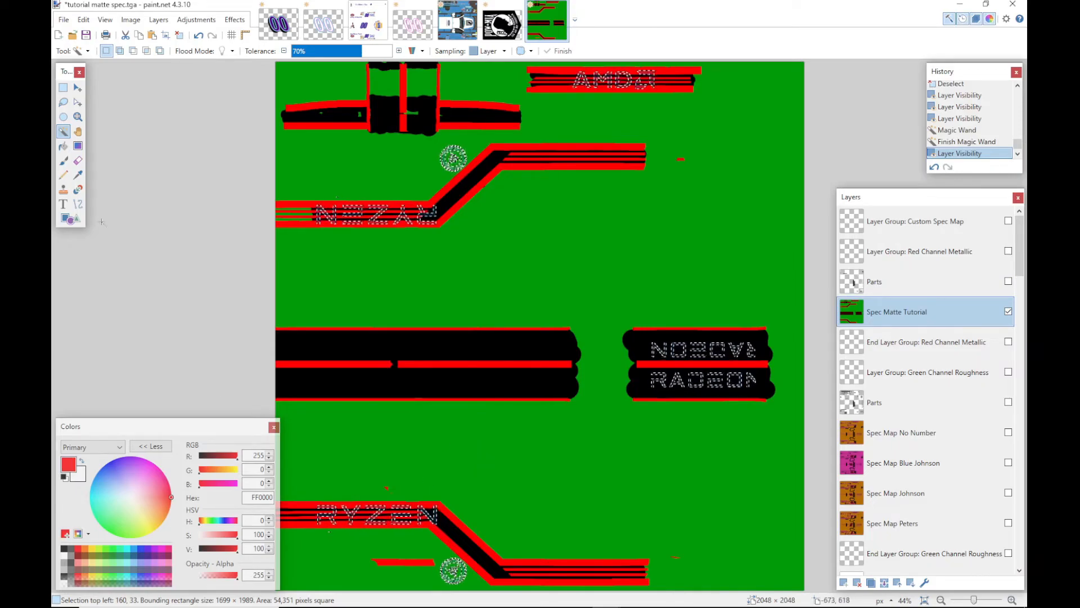
{"action": "left_click", "coordinate": [79, 175]}
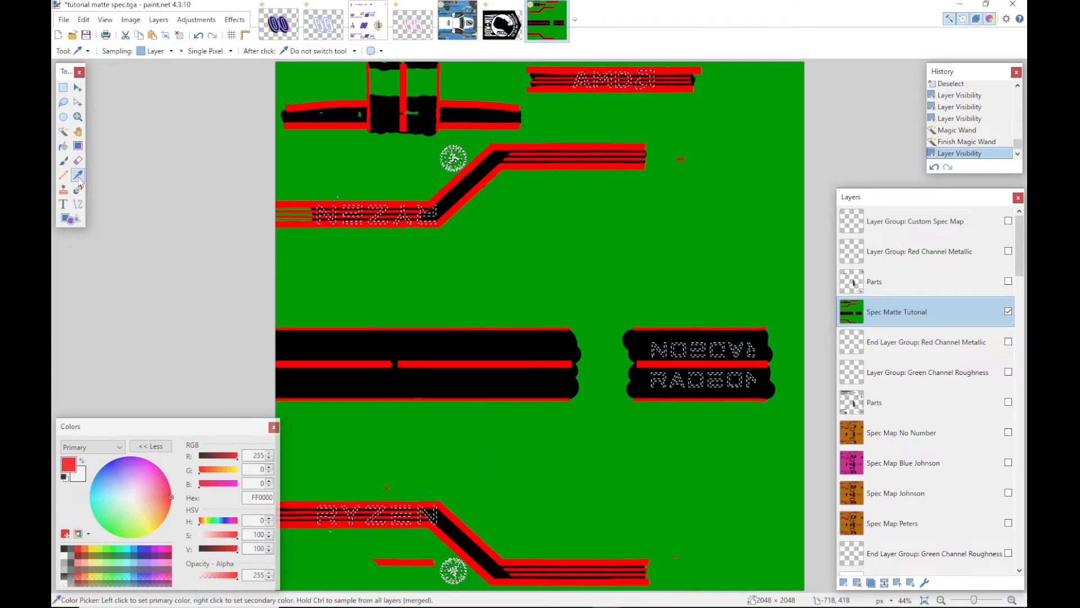
{"action": "left_click", "coordinate": [339, 431]}
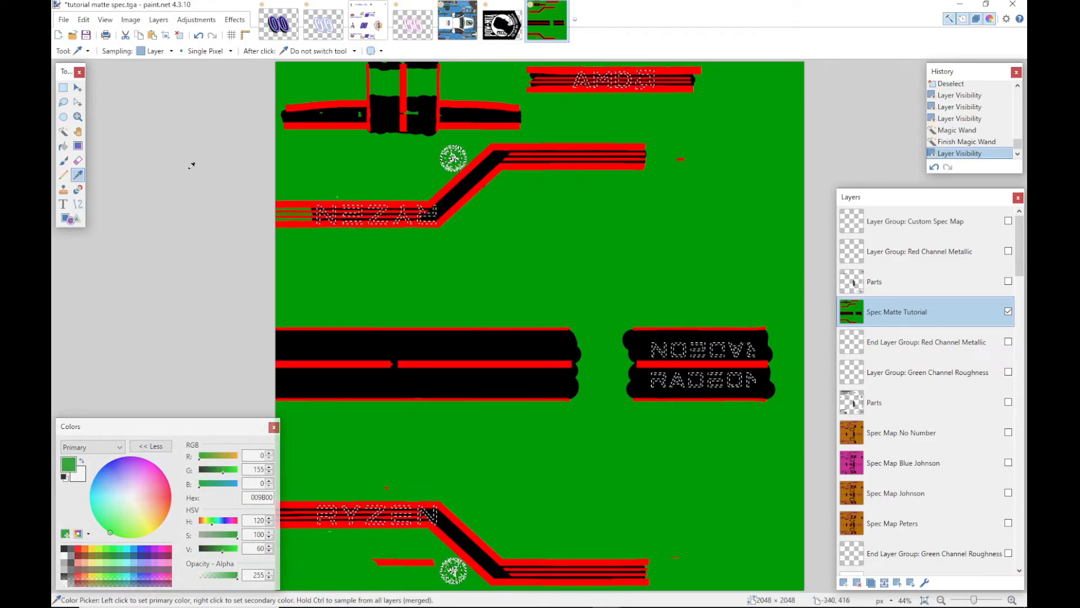
Step: Brush green 009B00 over the RYZEN, RADEON and AMD lettering, then deselect
{"action": "left_click", "coordinate": [63, 160]}
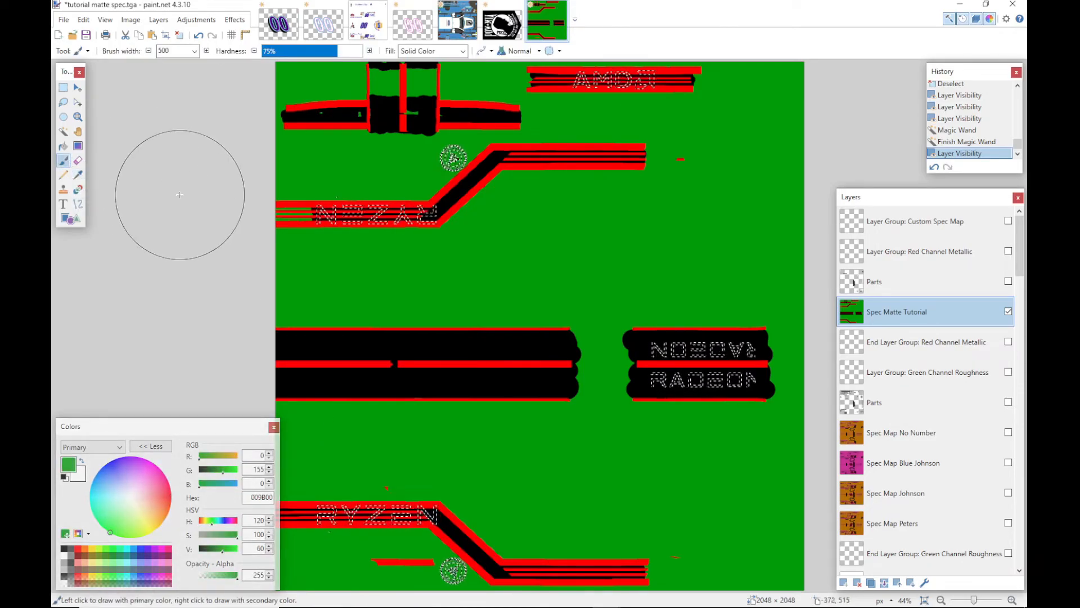
{"action": "mouse_move", "coordinate": [278, 238]}
{"action": "left_mouse_down"}
{"action": "mouse_move", "coordinate": [338, 241]}
{"action": "mouse_move", "coordinate": [373, 260]}
{"action": "mouse_move", "coordinate": [360, 264]}
{"action": "left_mouse_up"}
{"action": "mouse_move", "coordinate": [315, 450]}
{"action": "left_mouse_down"}
{"action": "mouse_move", "coordinate": [311, 472]}
{"action": "mouse_move", "coordinate": [428, 475]}
{"action": "mouse_move", "coordinate": [343, 486]}
{"action": "mouse_move", "coordinate": [307, 476]}
{"action": "left_mouse_up"}
{"action": "mouse_move", "coordinate": [602, 349]}
{"action": "left_mouse_down"}
{"action": "mouse_move", "coordinate": [632, 362]}
{"action": "mouse_move", "coordinate": [569, 366]}
{"action": "left_mouse_up"}
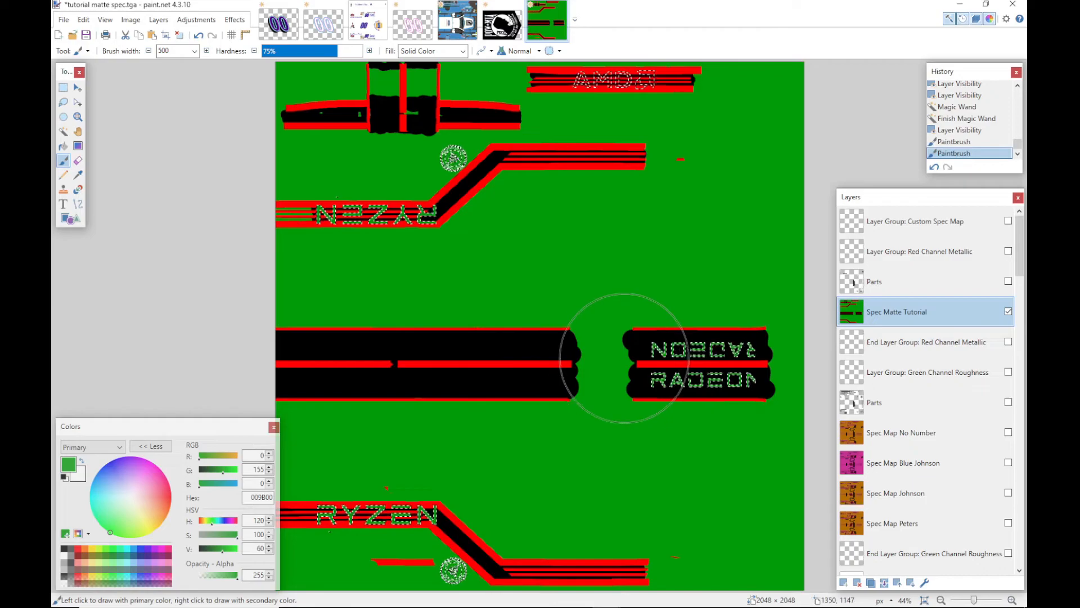
{"action": "mouse_move", "coordinate": [658, 146]}
{"action": "left_mouse_down"}
{"action": "mouse_move", "coordinate": [662, 84]}
{"action": "mouse_move", "coordinate": [564, 72]}
{"action": "mouse_move", "coordinate": [652, 79]}
{"action": "left_mouse_up"}
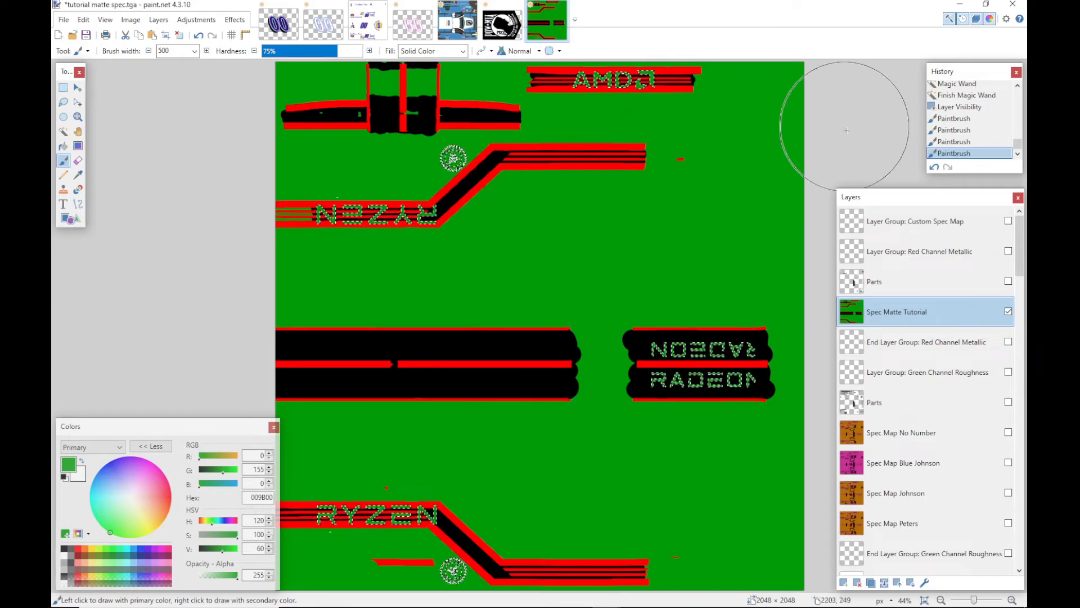
{"action": "key", "text": "ctrl+d"}
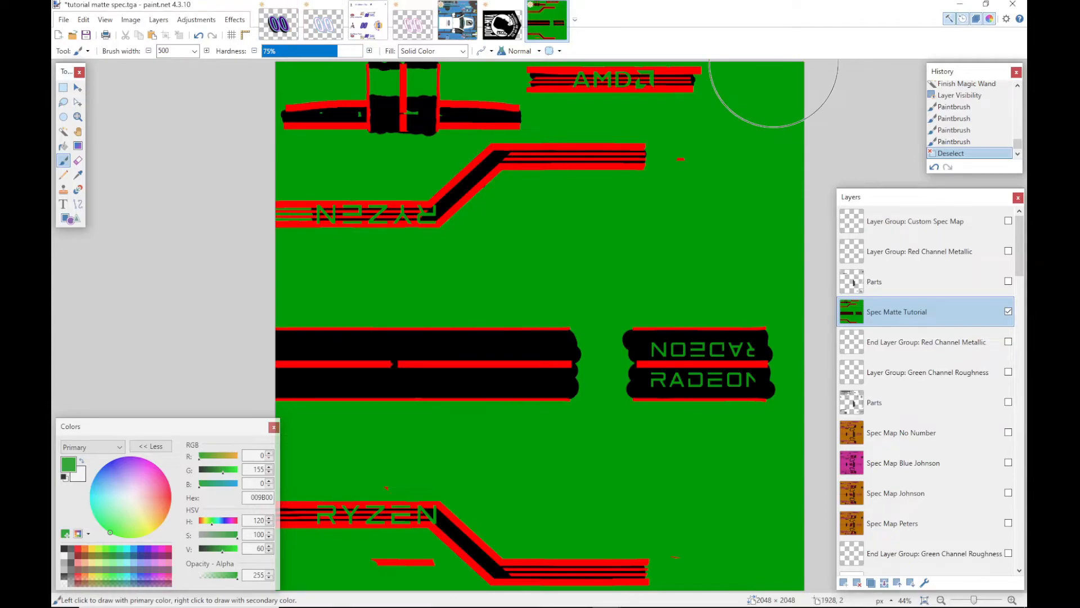
Step: Save the spec map as TGA over tutorial matte spec.tga, then undo the flatten
{"action": "left_click", "coordinate": [63, 20]}
{"action": "left_click", "coordinate": [64, 20]}
{"action": "left_click", "coordinate": [64, 20]}
{"action": "left_click", "coordinate": [80, 109]}
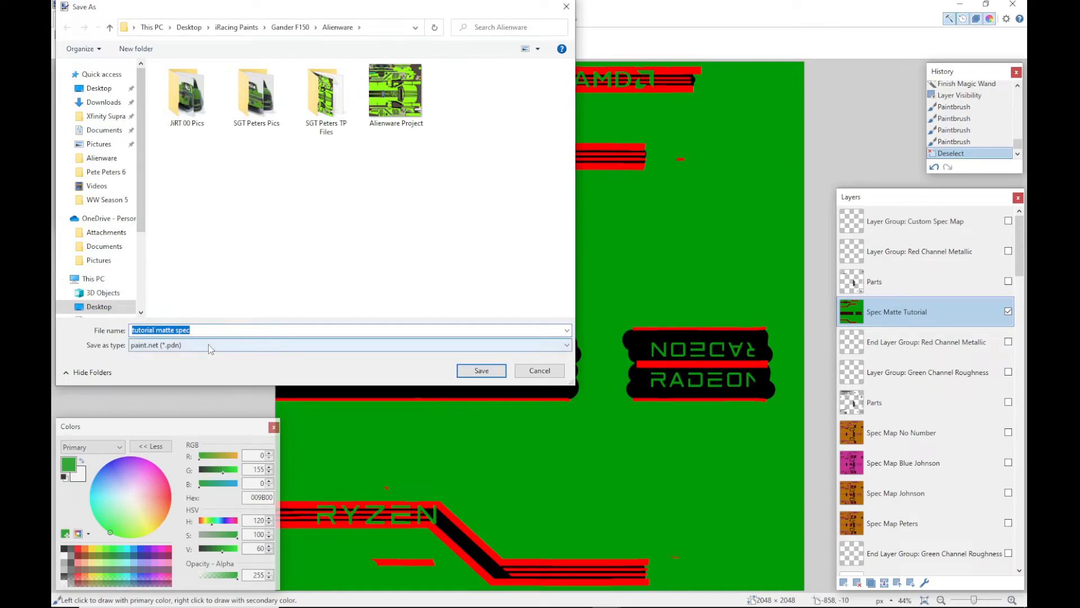
{"action": "left_click", "coordinate": [209, 348]}
{"action": "left_click", "coordinate": [173, 407]}
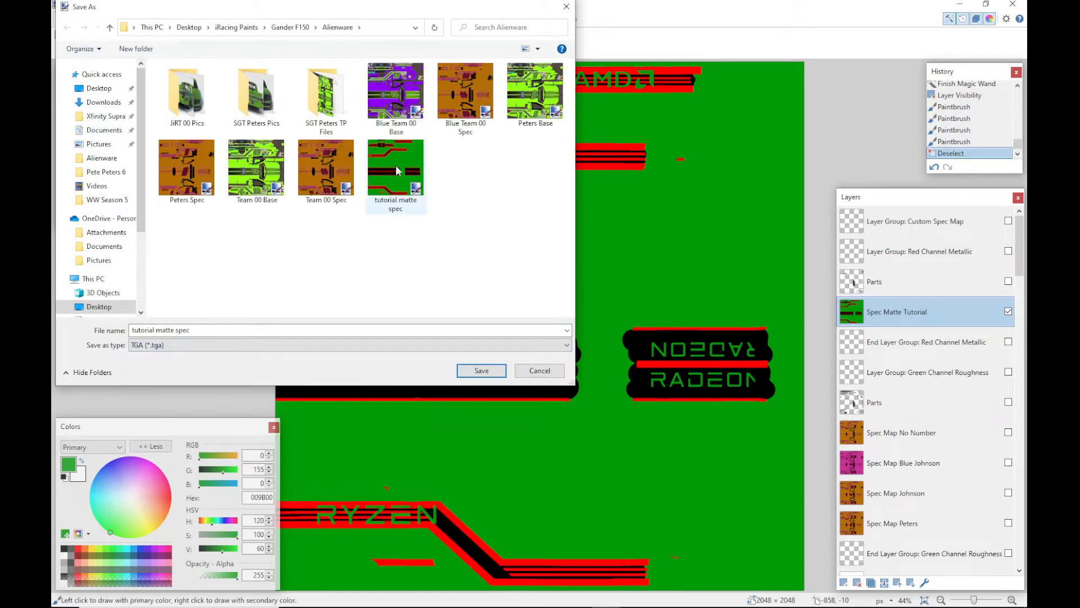
{"action": "left_click", "coordinate": [482, 370]}
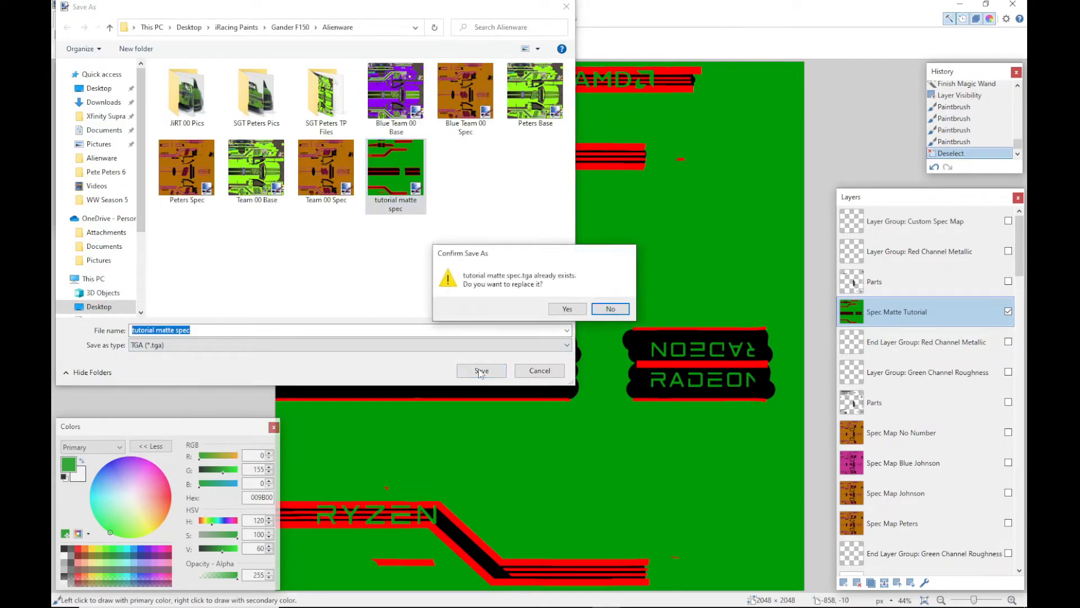
{"action": "left_click", "coordinate": [568, 310]}
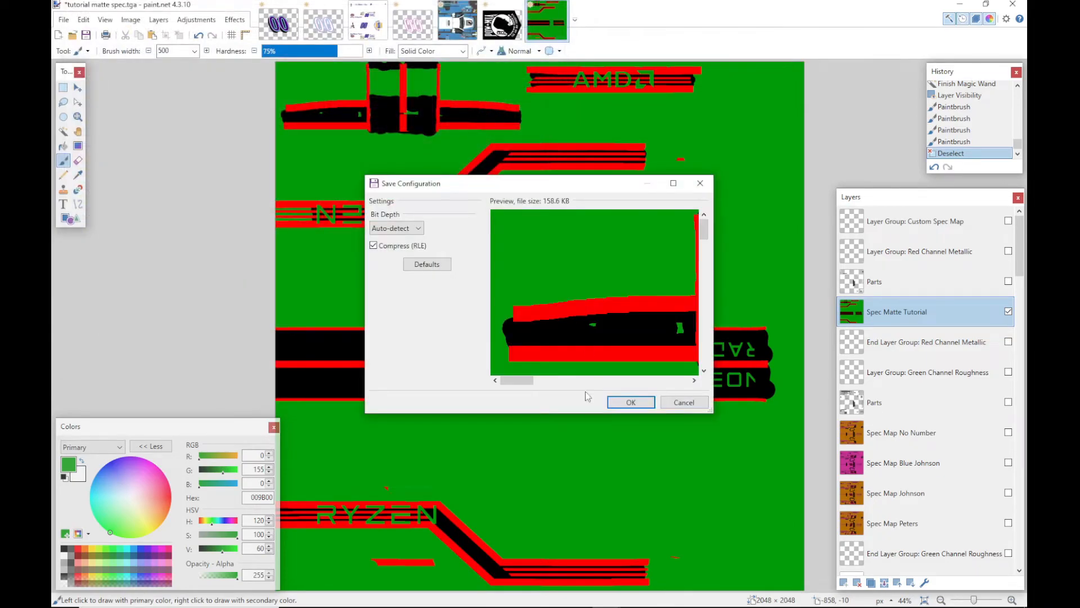
{"action": "left_click", "coordinate": [619, 403]}
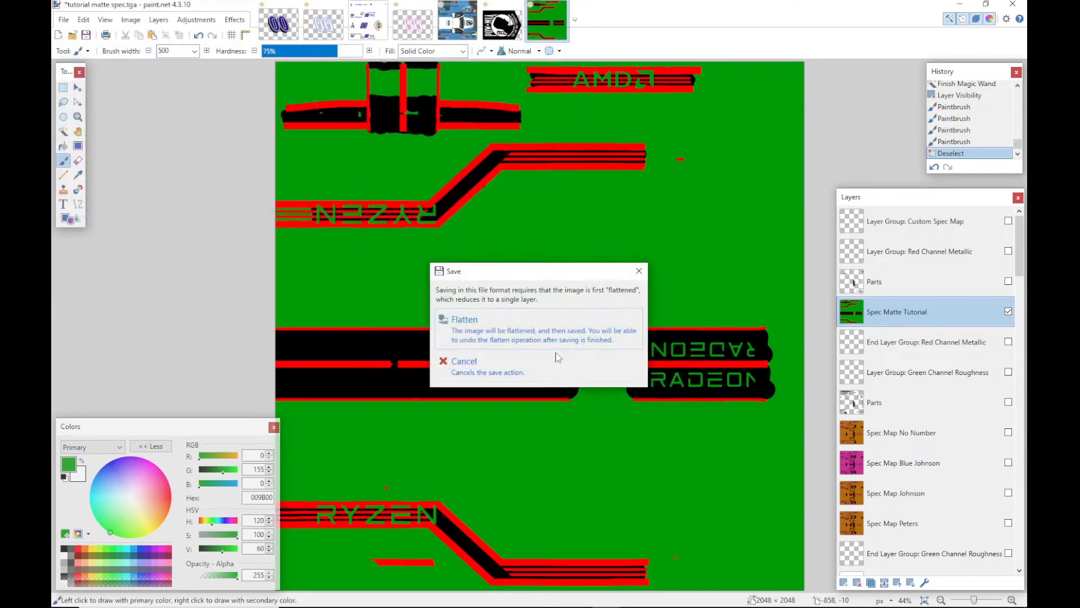
{"action": "left_click", "coordinate": [527, 325]}
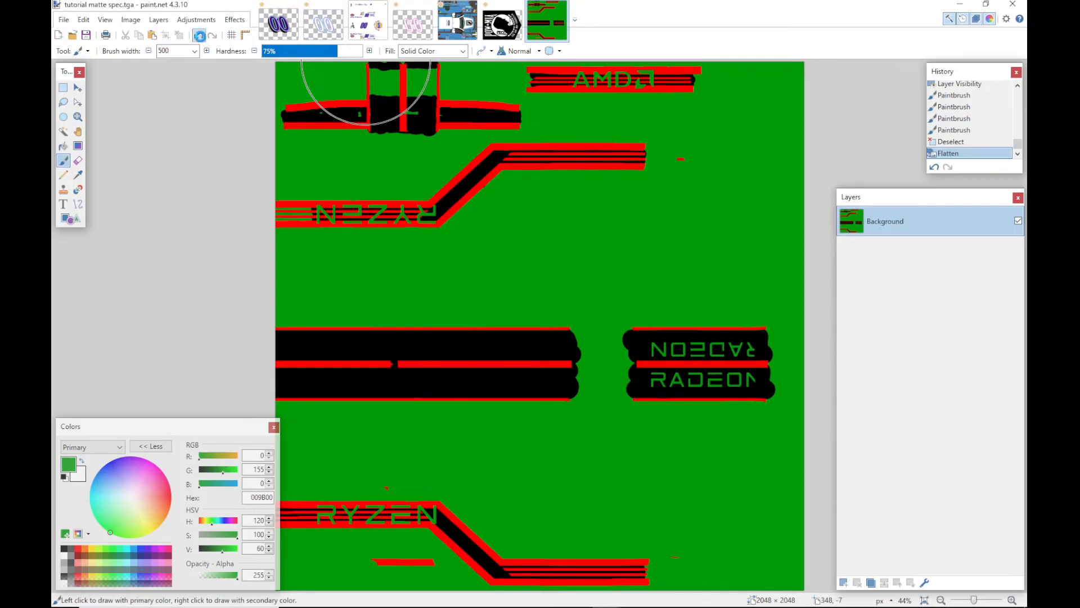
{"action": "left_click", "coordinate": [199, 35]}
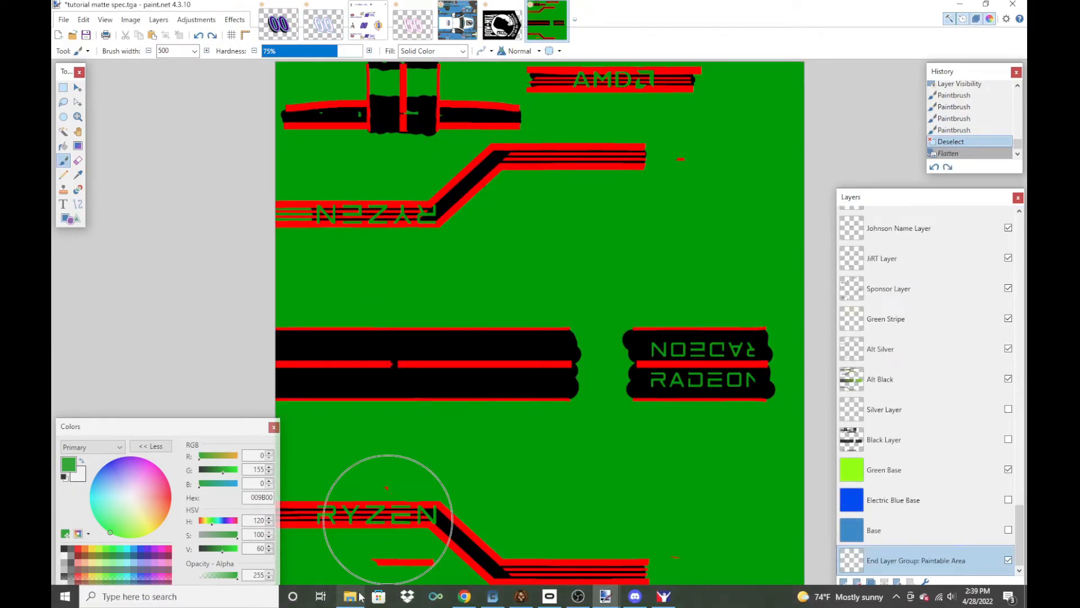
Step: Copy the updated tutorial matte spec file from the Alienware folder
{"action": "left_click", "coordinate": [360, 596]}
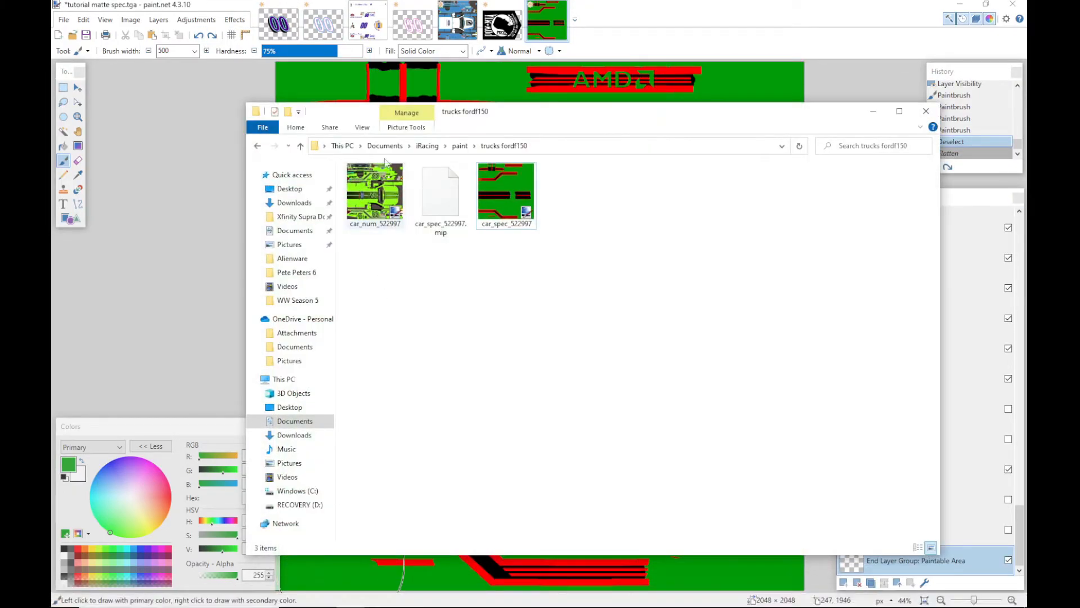
{"action": "left_click", "coordinate": [289, 188]}
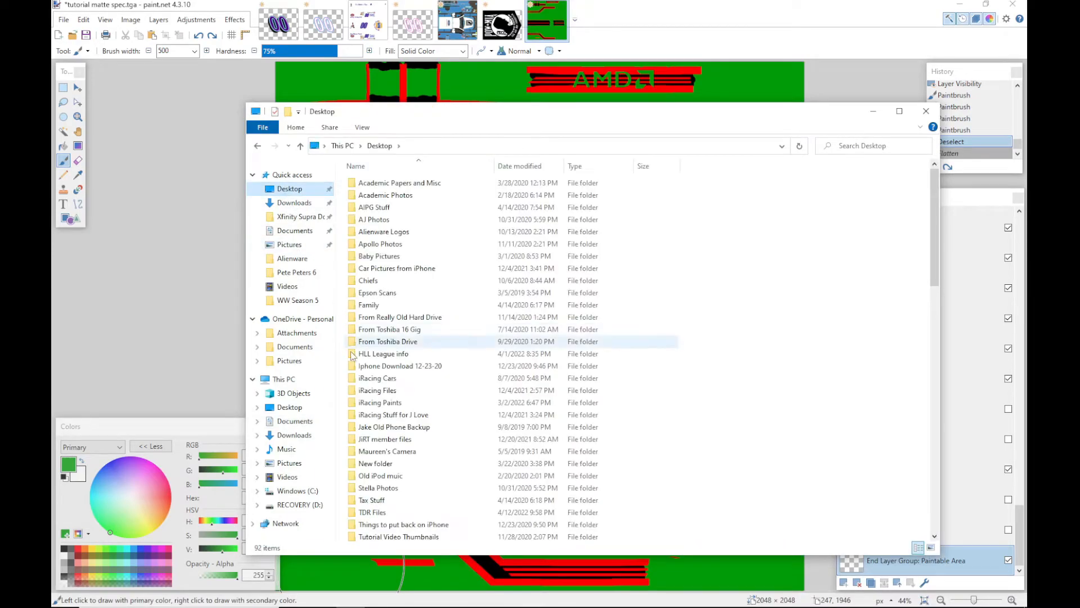
{"action": "double_click", "coordinate": [377, 402]}
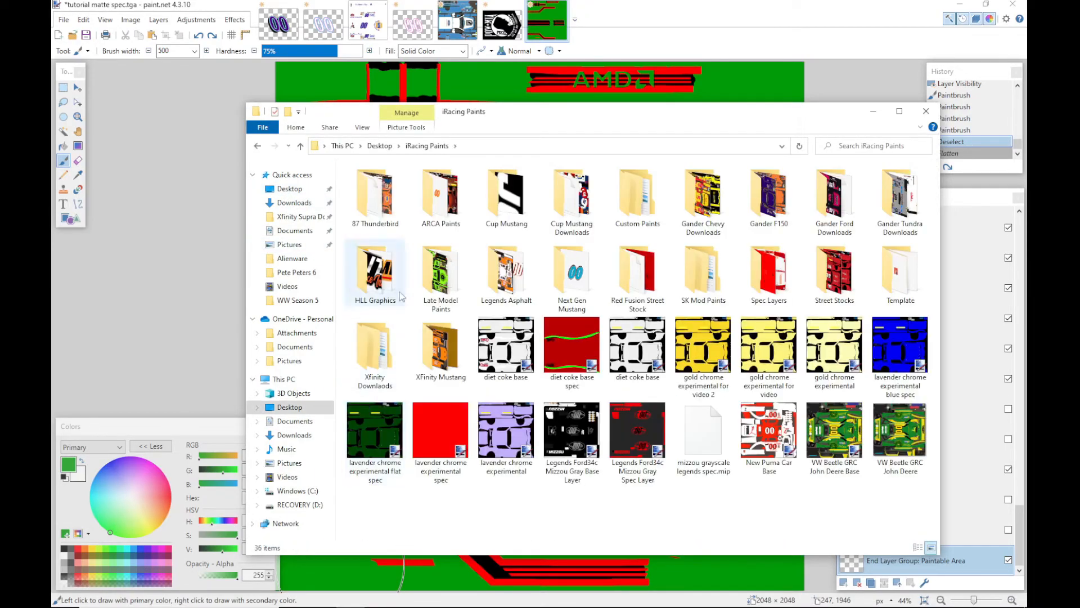
{"action": "double_click", "coordinate": [755, 205]}
{"action": "double_click", "coordinate": [369, 204]}
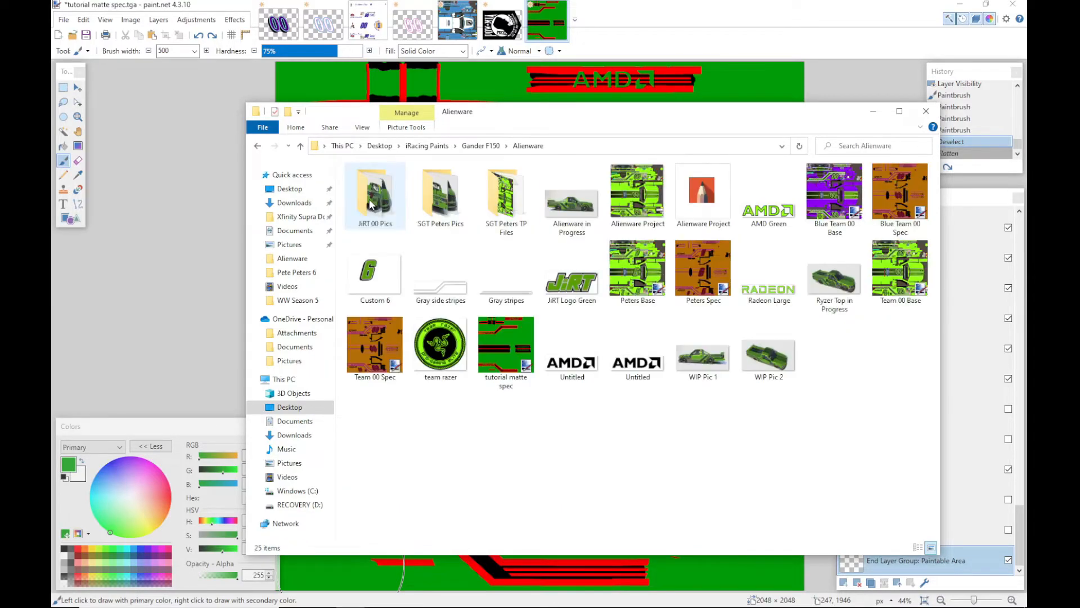
{"action": "left_click", "coordinate": [506, 360]}
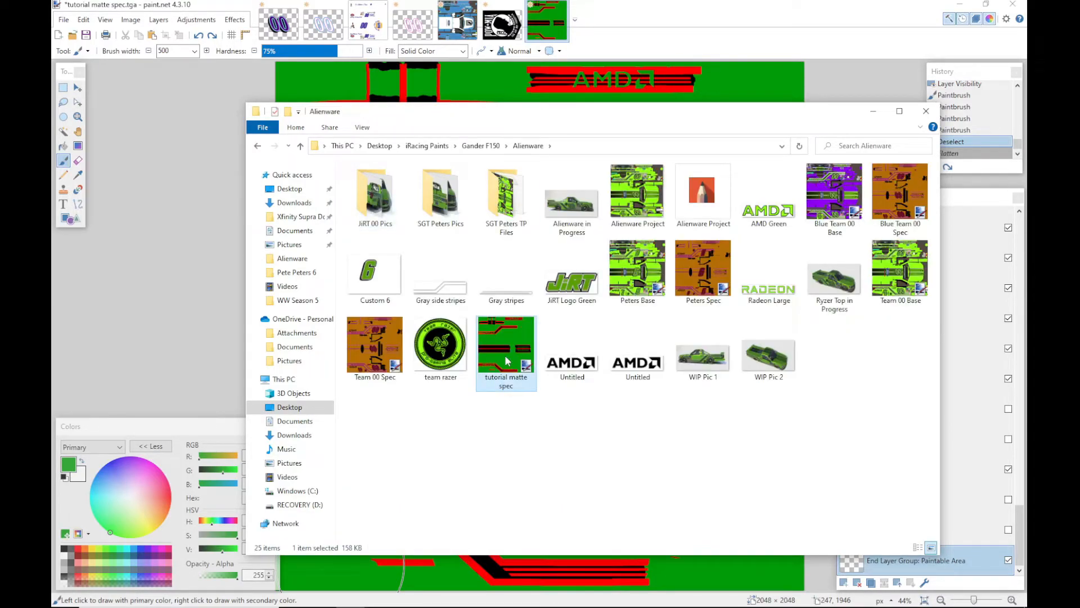
{"action": "right_click", "coordinate": [523, 354]}
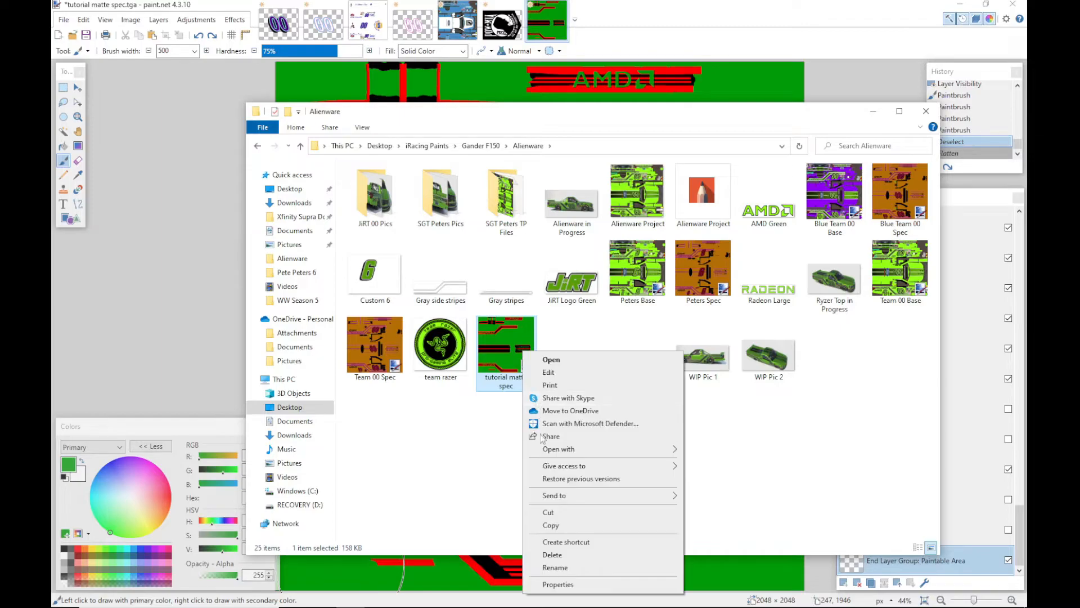
{"action": "left_click", "coordinate": [549, 526]}
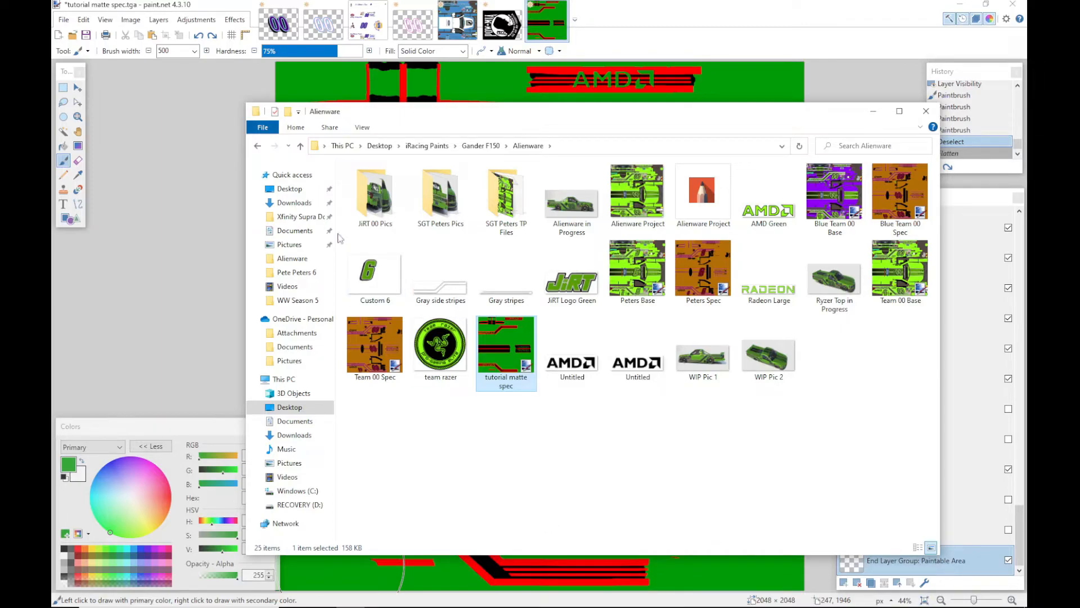
Step: In Documents\iRacing\paint\trucks fordf150, delete the old car_spec_522997.mip and car_spec_522997 files
{"action": "left_click", "coordinate": [294, 230]}
{"action": "left_click", "coordinate": [376, 306]}
{"action": "double_click", "coordinate": [375, 306]}
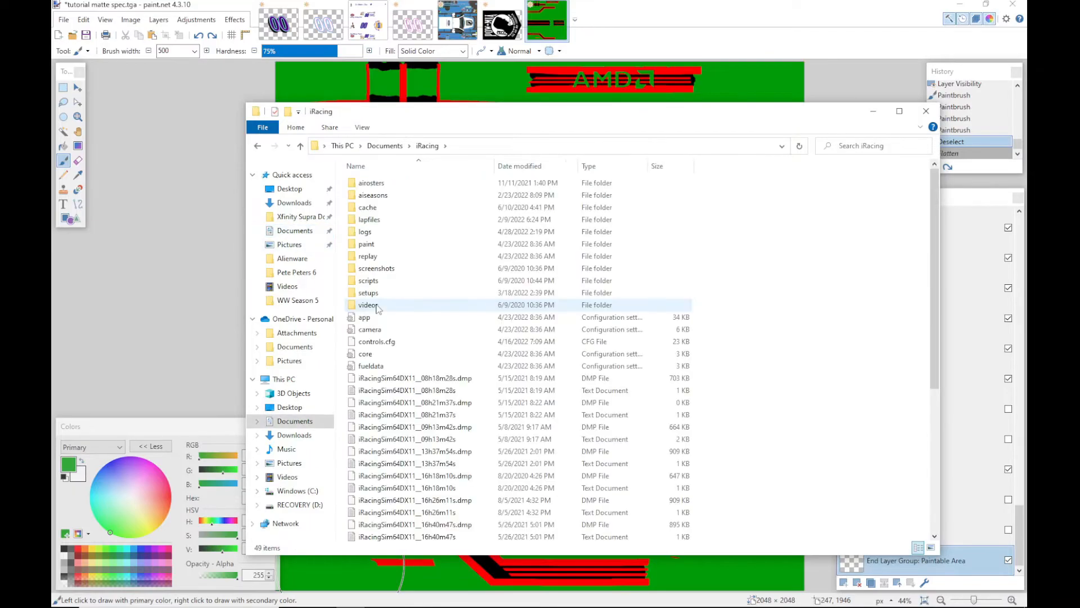
{"action": "double_click", "coordinate": [371, 250]}
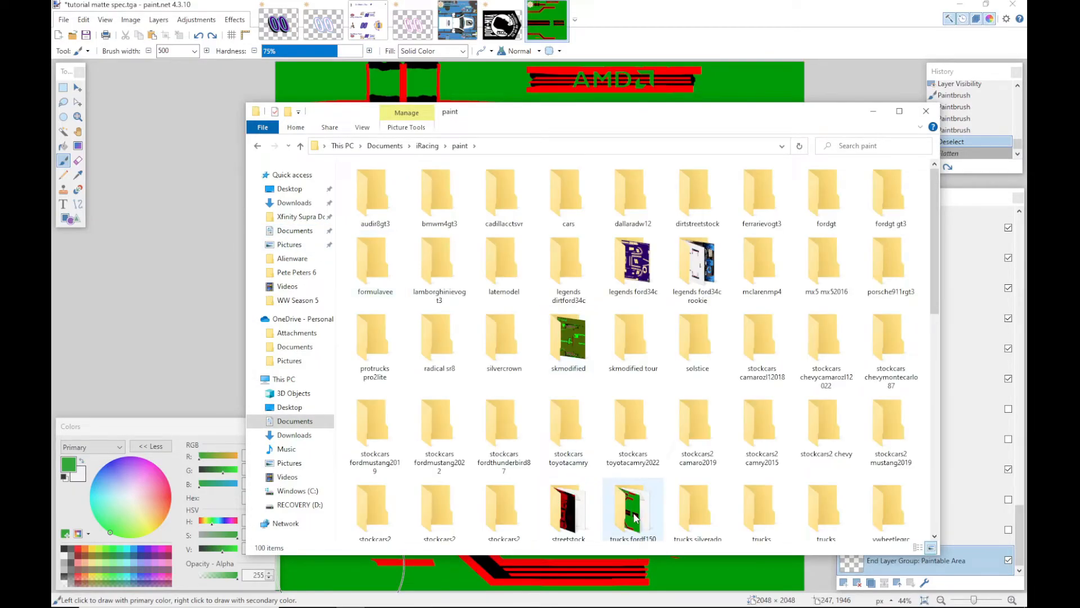
{"action": "double_click", "coordinate": [636, 517]}
{"action": "left_click", "coordinate": [441, 206]}
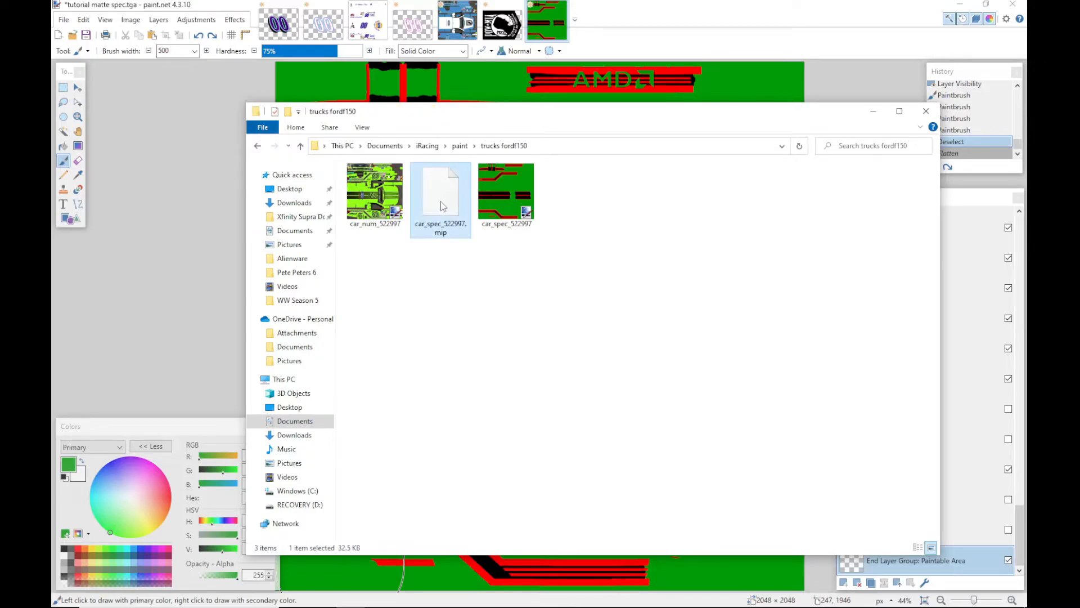
{"action": "key", "text": "shift+Right"}
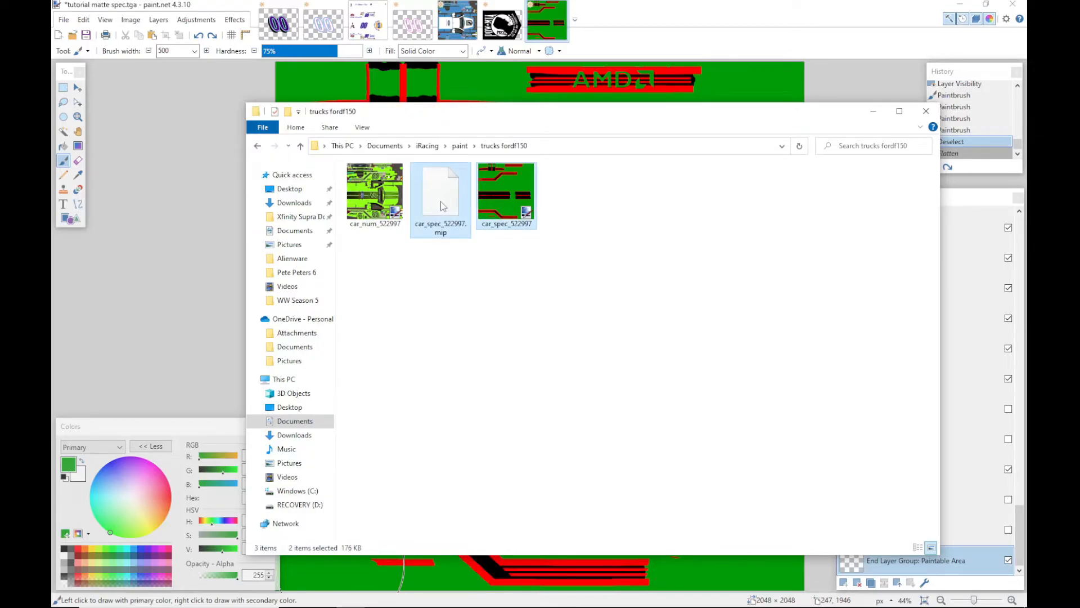
{"action": "key", "text": "Delete"}
Step: Paste the tutorial matte spec and rename it car_spec_522997
{"action": "right_click", "coordinate": [441, 206]}
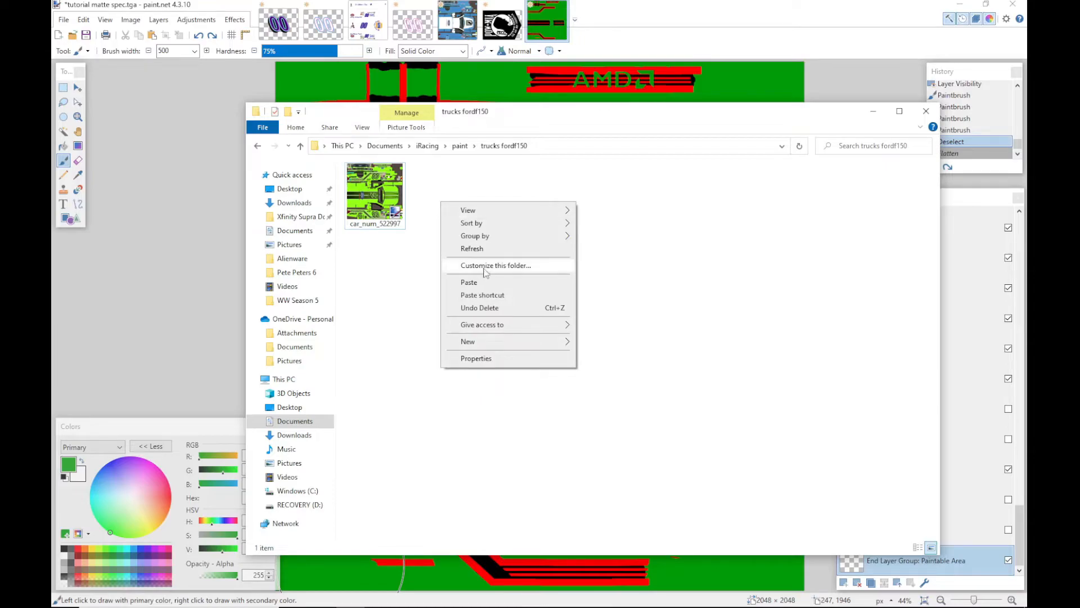
{"action": "left_click", "coordinate": [479, 283]}
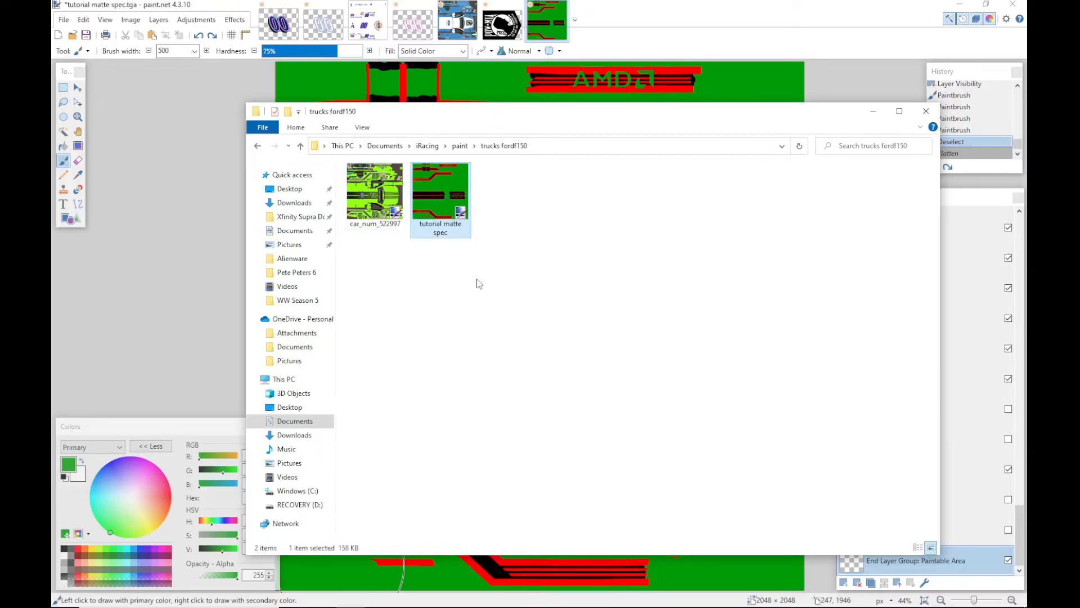
{"action": "left_click", "coordinate": [434, 234]}
{"action": "type", "text": "car_spec_522997"}
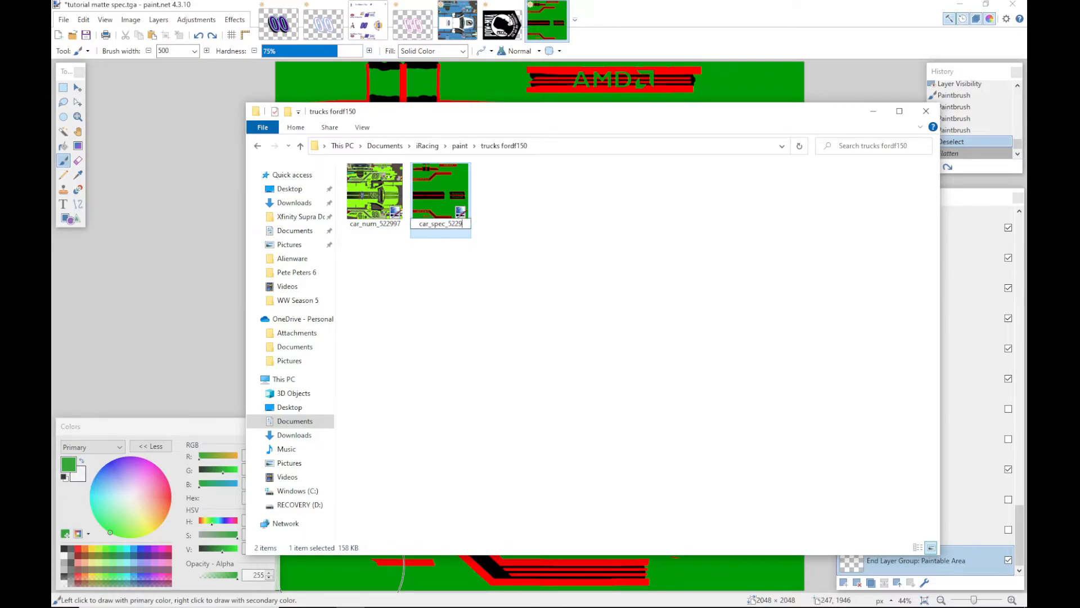
{"action": "key", "text": "Return"}
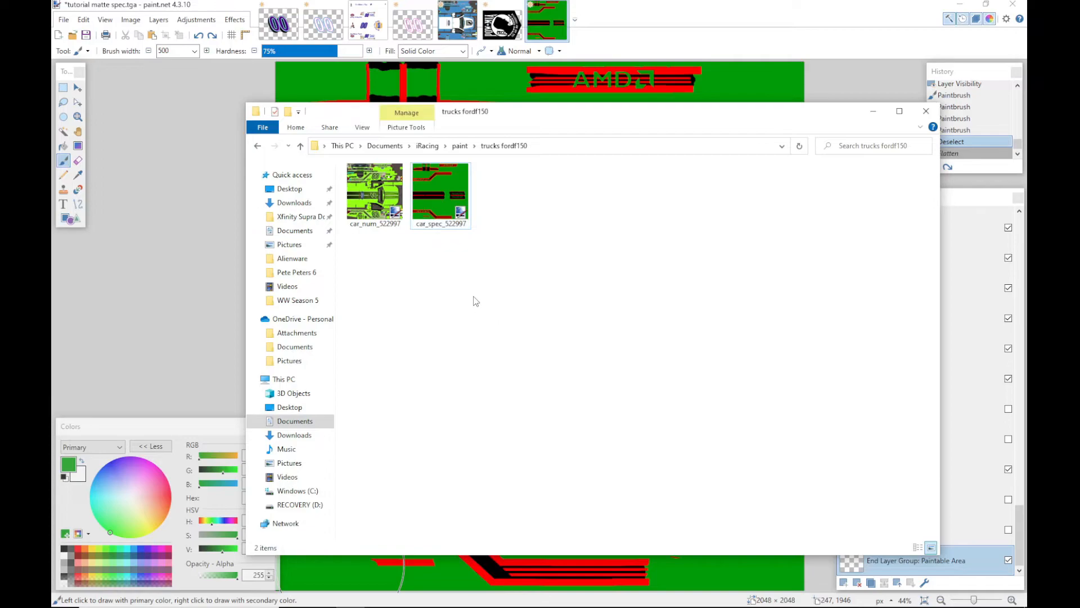
{"action": "mouse_move", "coordinate": [633, 605]}
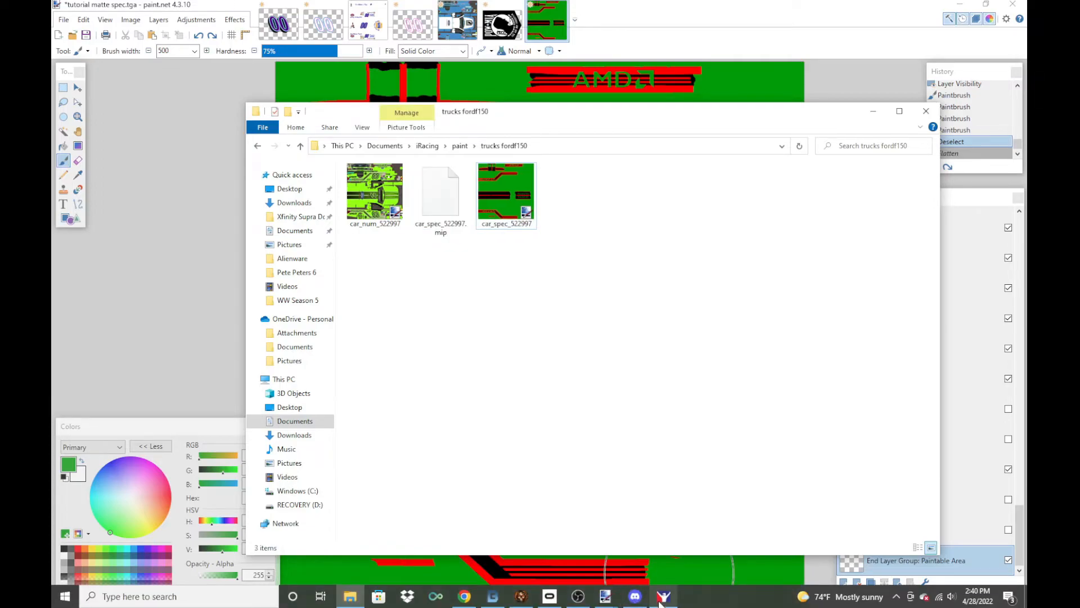
{"action": "left_click", "coordinate": [663, 596]}
{"action": "left_click_drag", "start_coordinate": [572, 372], "coordinate": [589, 355]}
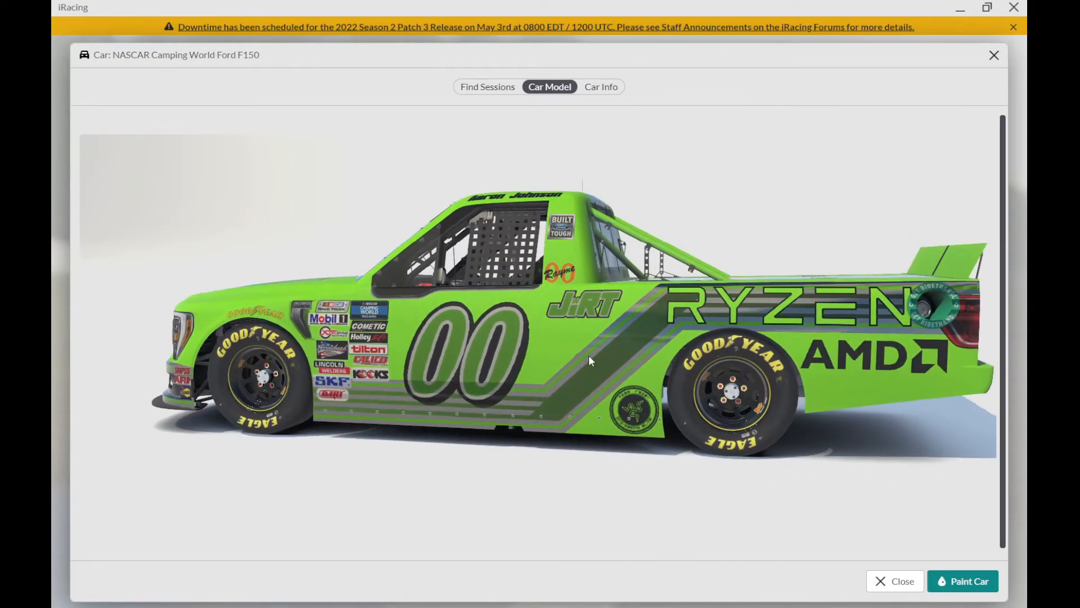
{"action": "left_click_drag", "start_coordinate": [816, 311], "coordinate": [702, 292]}
{"action": "left_click_drag", "start_coordinate": [641, 304], "coordinate": [638, 235]}
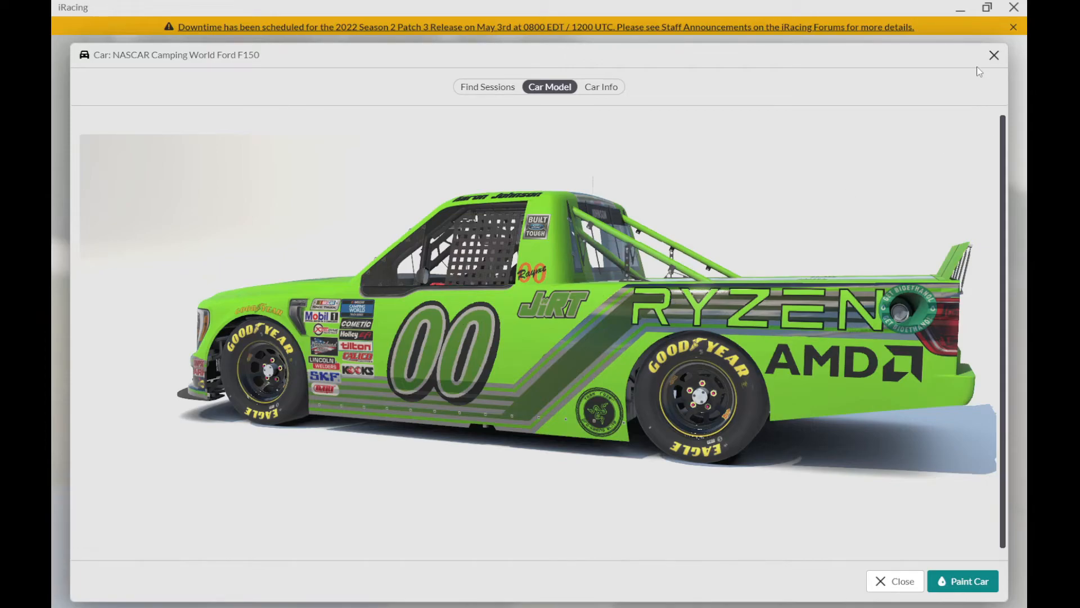
{"action": "left_click", "coordinate": [961, 9]}
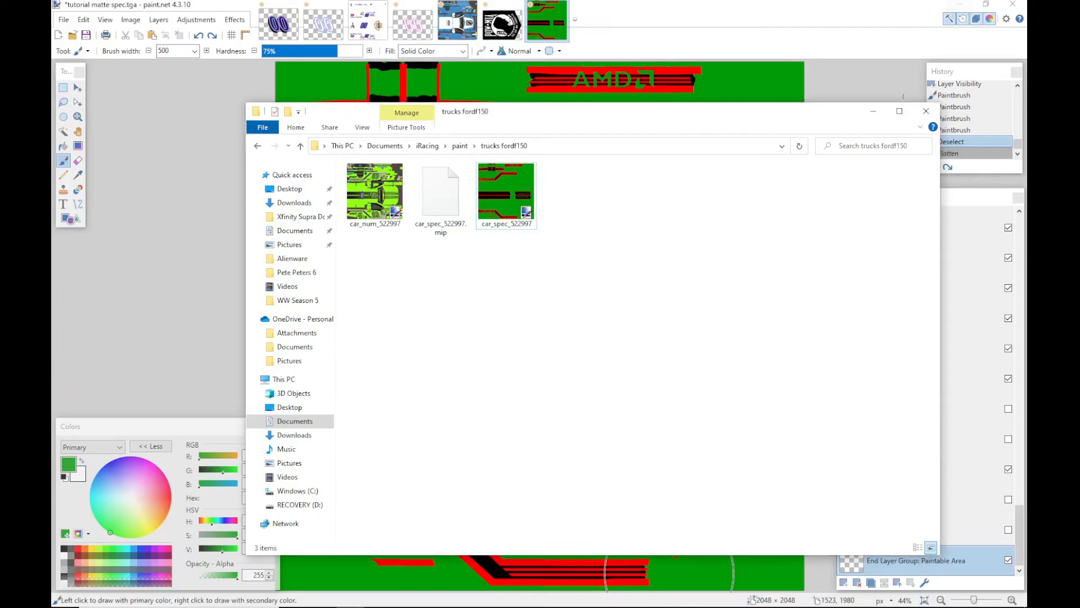
Step: Hide the Spec Matte Tutorial layer and toggle the Green Stripe, sponsor and JiRT layers to compare
{"action": "left_click", "coordinate": [873, 111]}
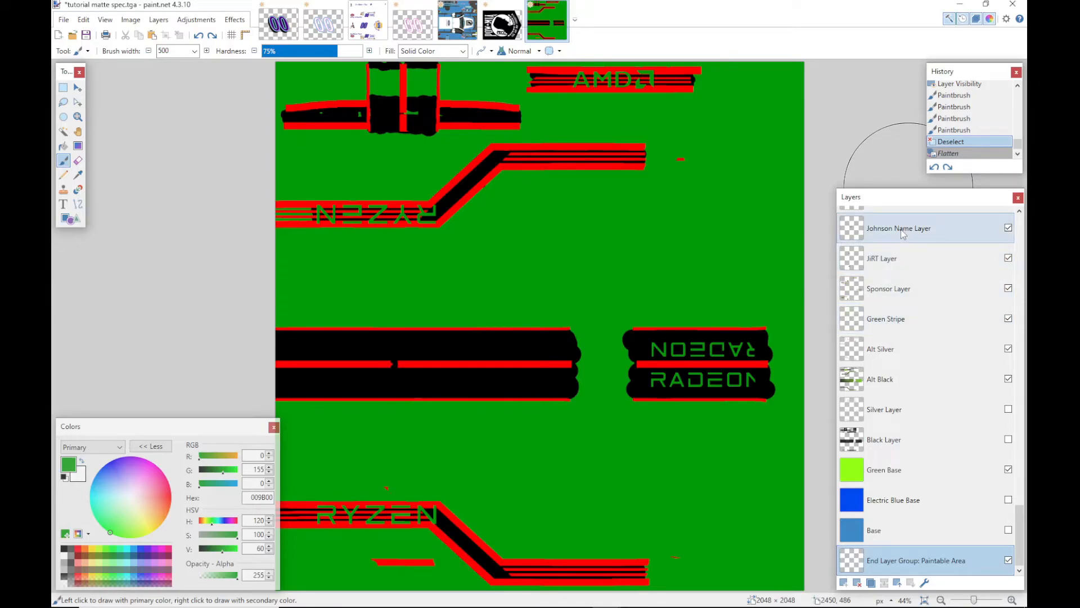
{"action": "mouse_move", "coordinate": [1021, 515]}
{"action": "left_mouse_down"}
{"action": "mouse_move", "coordinate": [1017, 223]}
{"action": "mouse_move", "coordinate": [1027, 518]}
{"action": "left_mouse_up"}
{"action": "left_click", "coordinate": [1008, 311]}
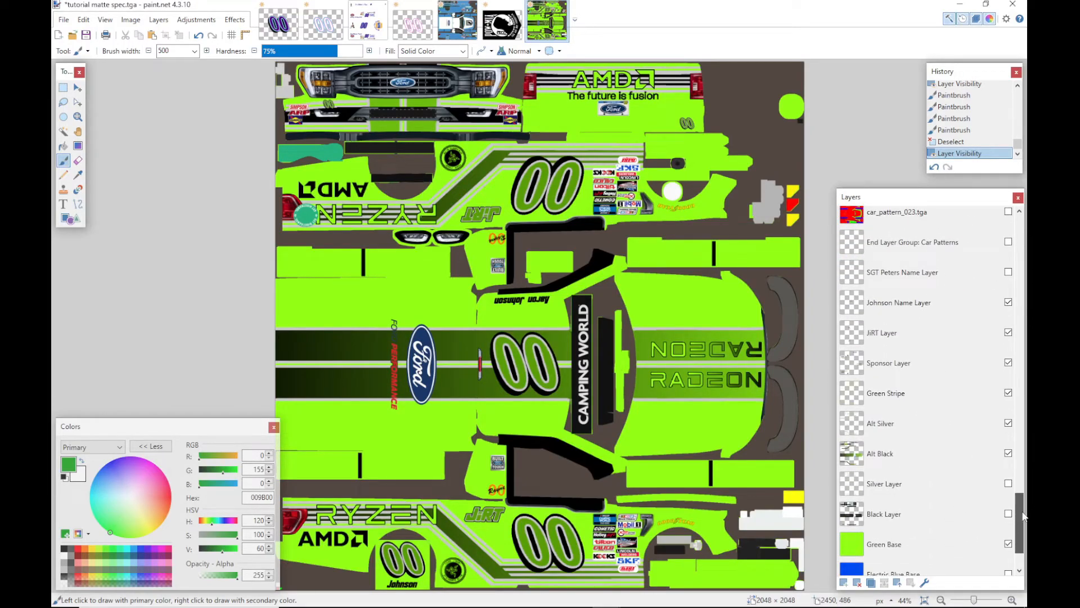
{"action": "left_click", "coordinate": [1008, 393]}
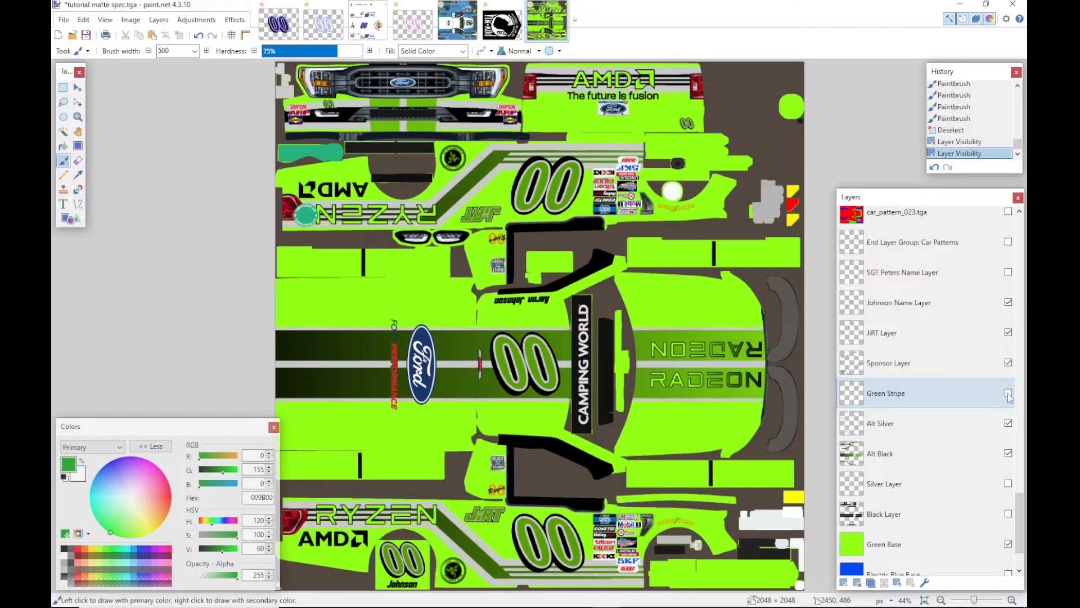
{"action": "left_click", "coordinate": [1007, 393]}
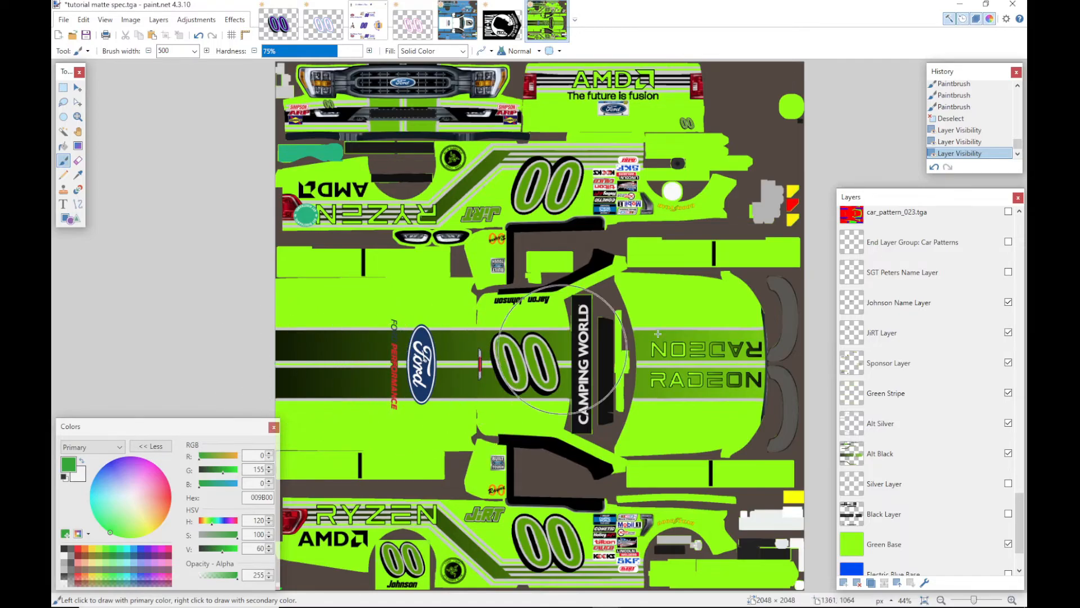
{"action": "left_click", "coordinate": [1008, 363]}
{"action": "left_click", "coordinate": [1008, 363]}
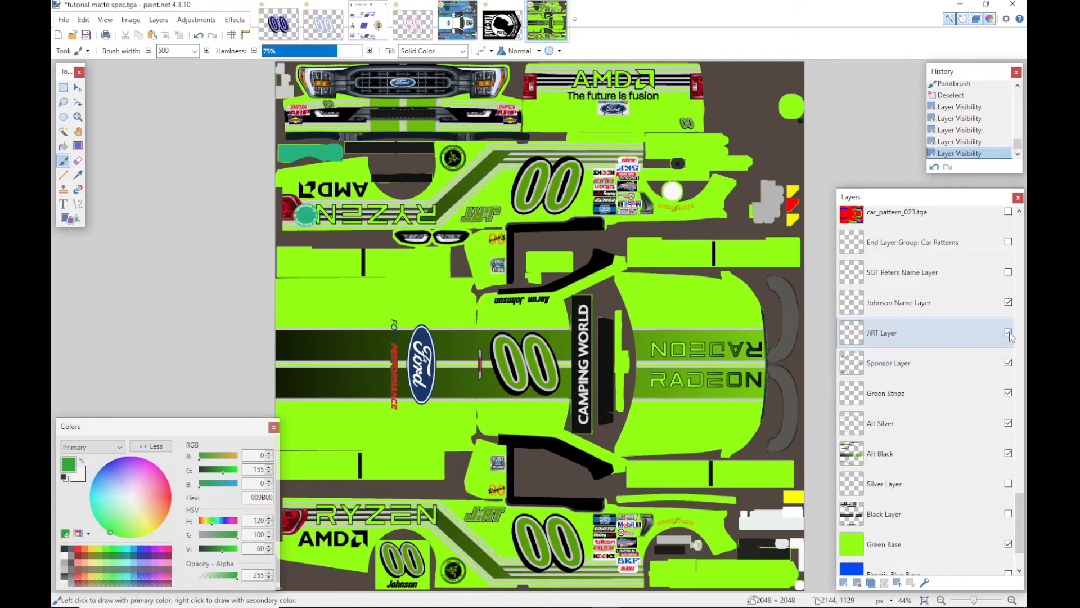
{"action": "left_click", "coordinate": [1008, 333]}
{"action": "left_click", "coordinate": [1008, 333]}
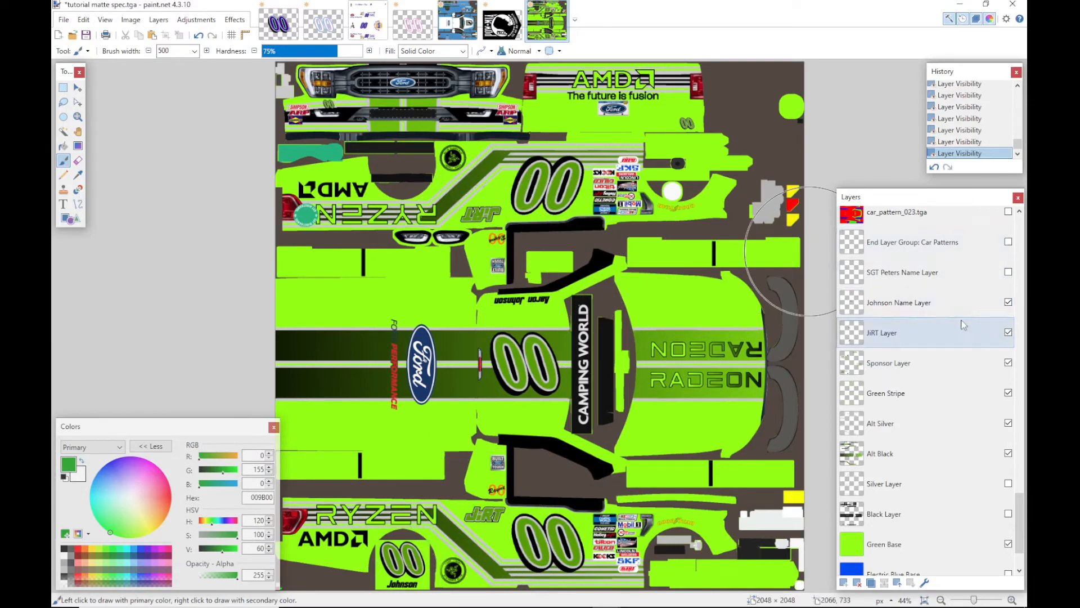
{"action": "left_click", "coordinate": [1008, 333]}
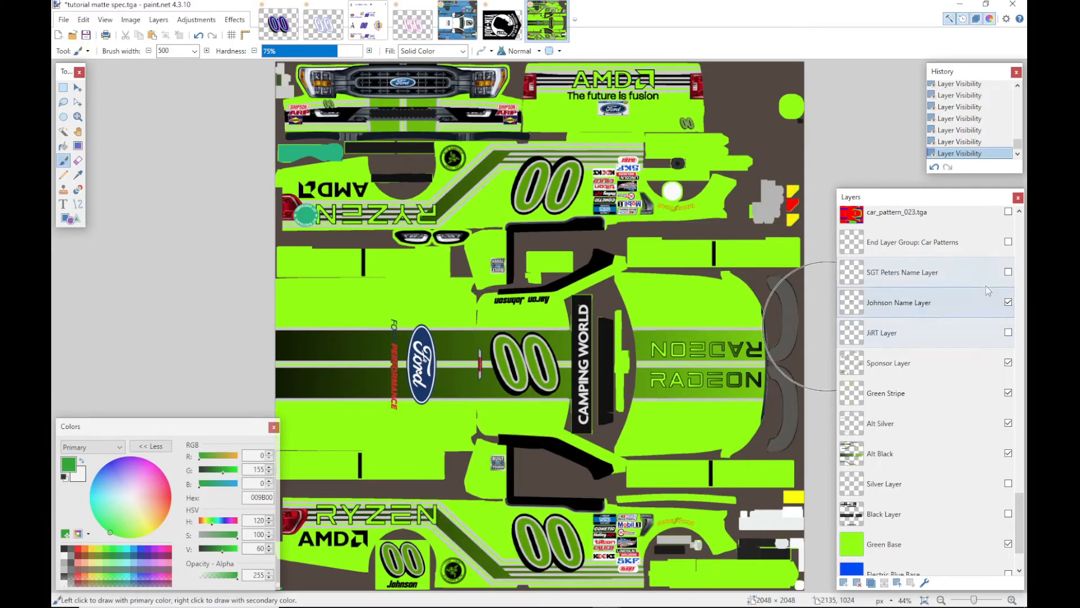
{"action": "left_click", "coordinate": [1008, 333]}
Step: Hide the driver name layer, re-show Spec Matte Tutorial, and check the truck in iRacing
{"action": "left_click", "coordinate": [1008, 303]}
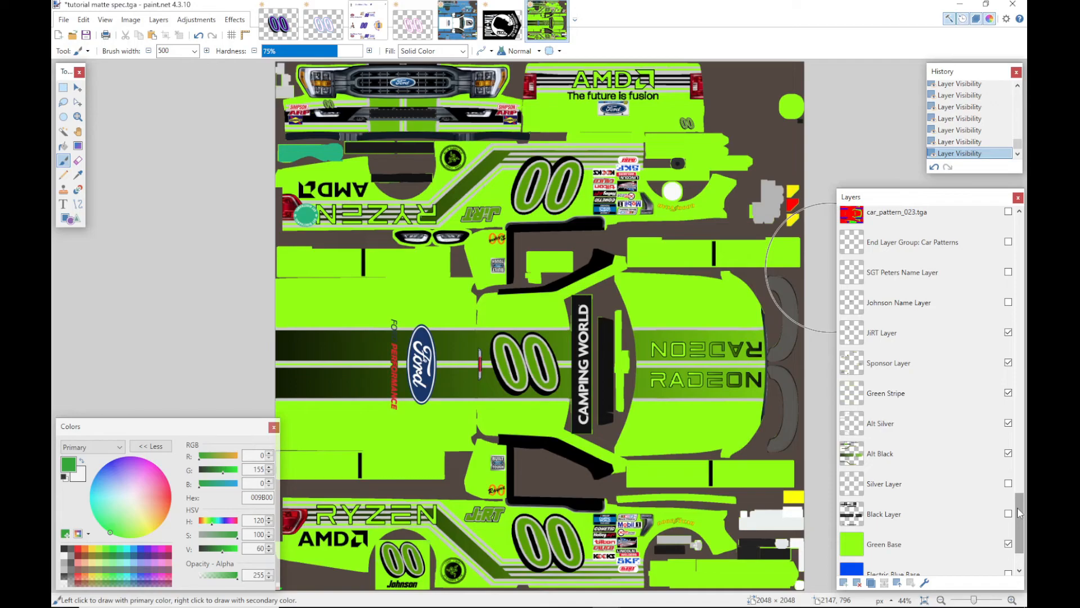
{"action": "left_click_drag", "start_coordinate": [1019, 512], "coordinate": [1018, 239]}
{"action": "left_click", "coordinate": [922, 312]}
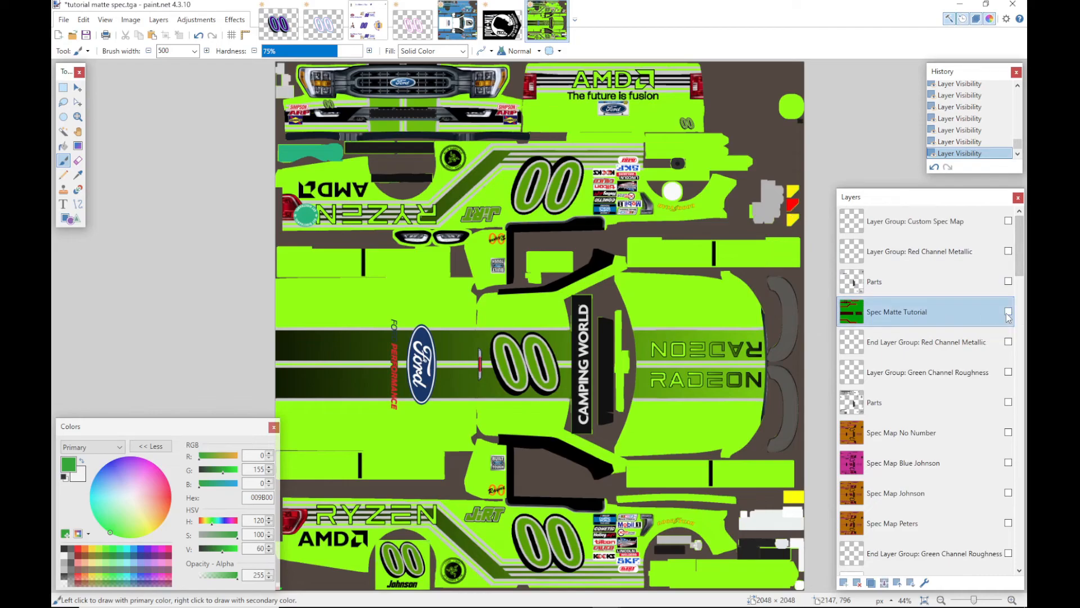
{"action": "left_click", "coordinate": [1008, 312]}
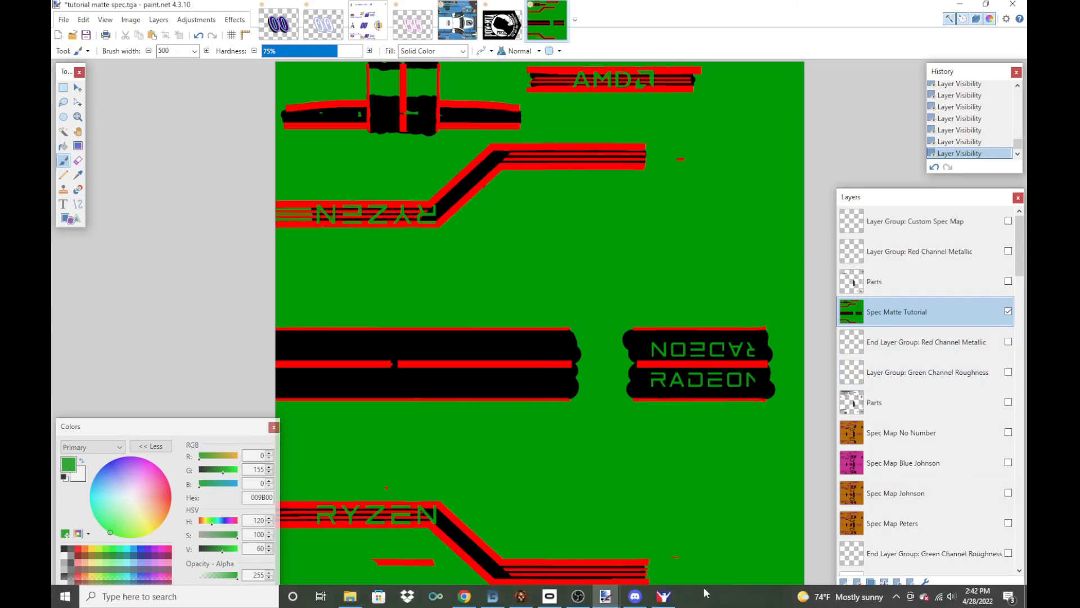
{"action": "left_click", "coordinate": [670, 595]}
{"action": "left_click_drag", "start_coordinate": [651, 286], "coordinate": [680, 274]}
{"action": "left_click_drag", "start_coordinate": [501, 312], "coordinate": [654, 259]}
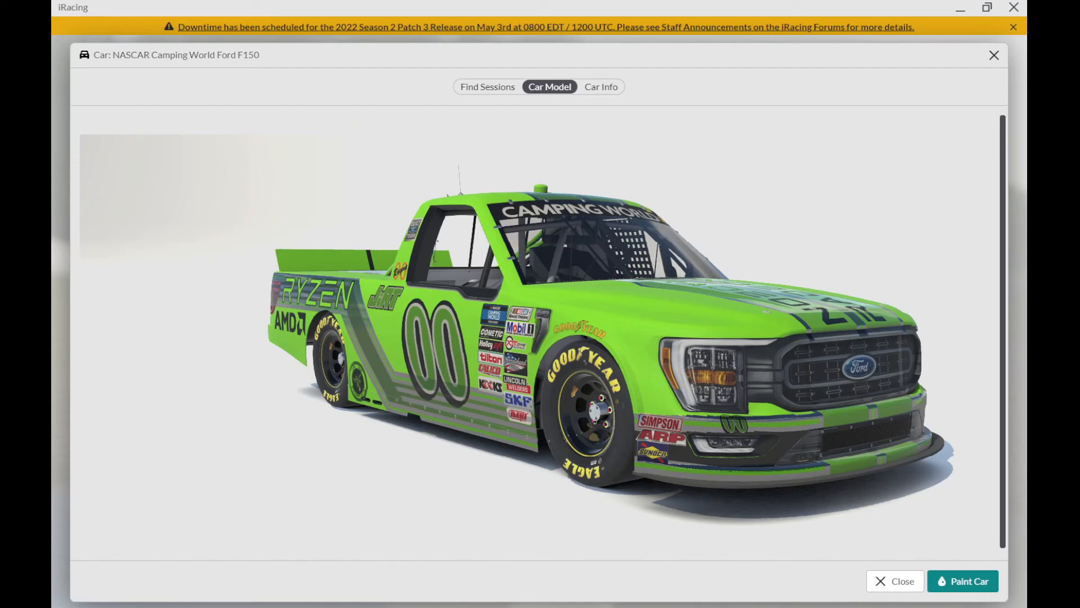
{"action": "left_click_drag", "start_coordinate": [353, 377], "coordinate": [381, 353]}
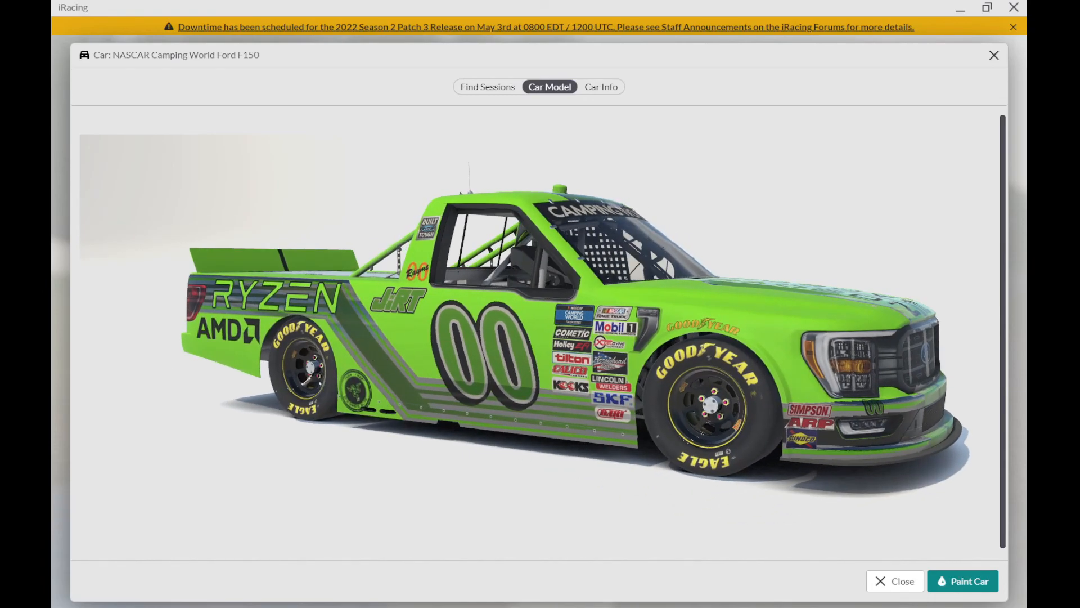